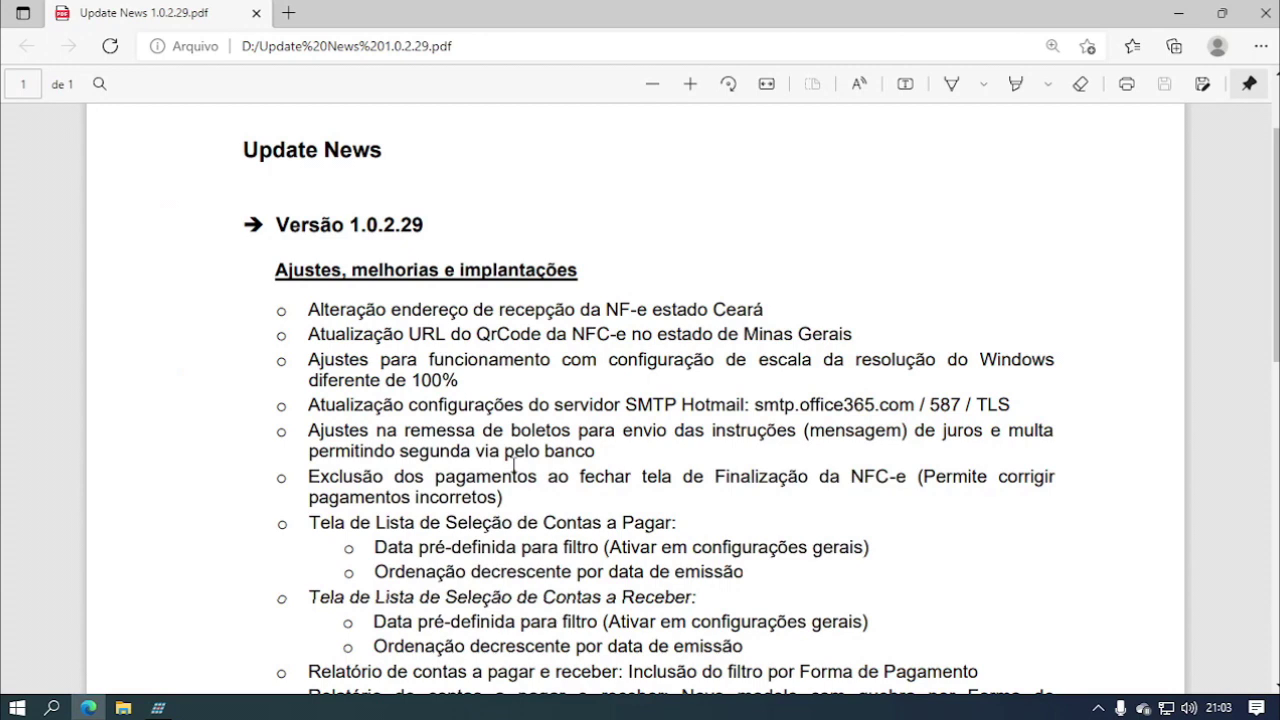
triple_click(331, 318)
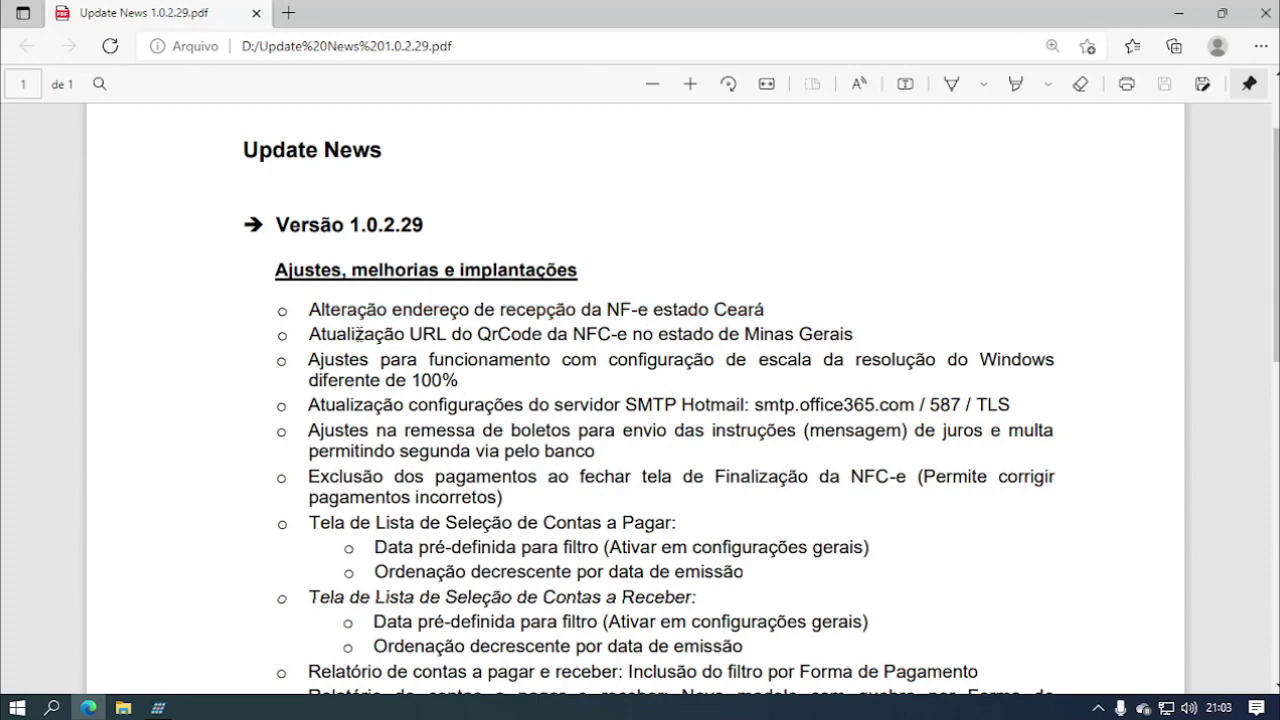
triple_click(356, 333)
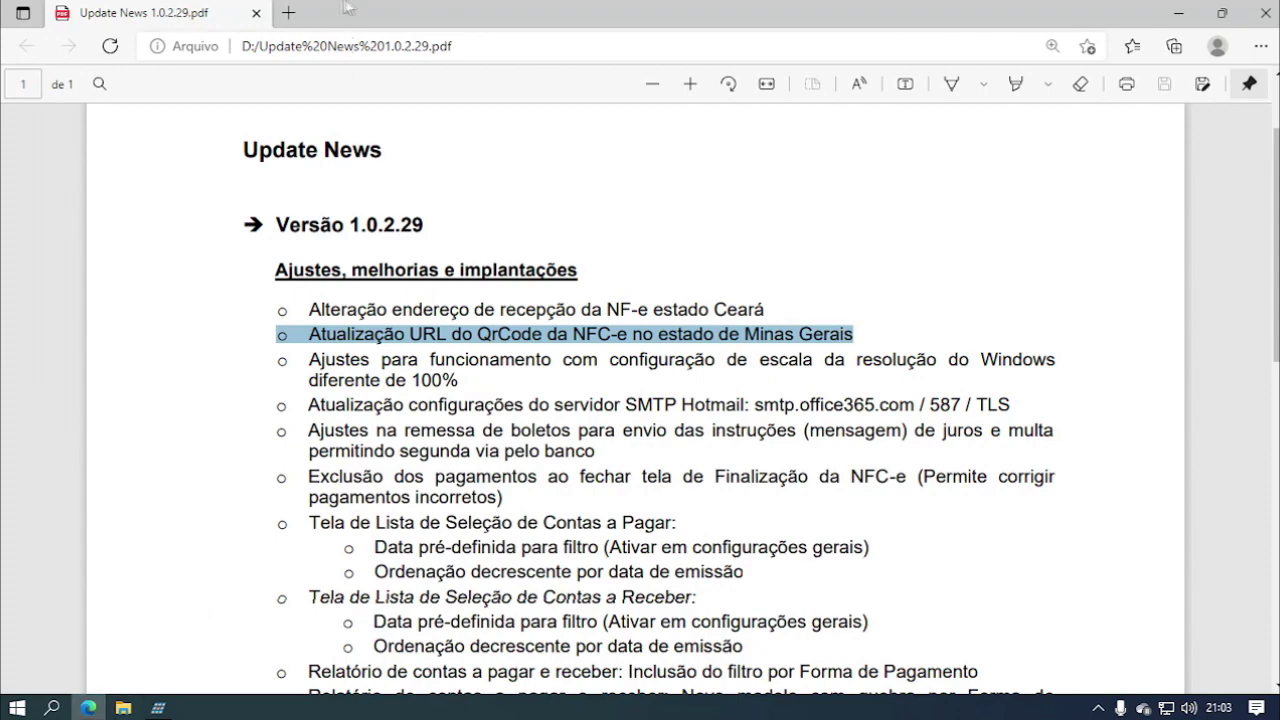
click(288, 13)
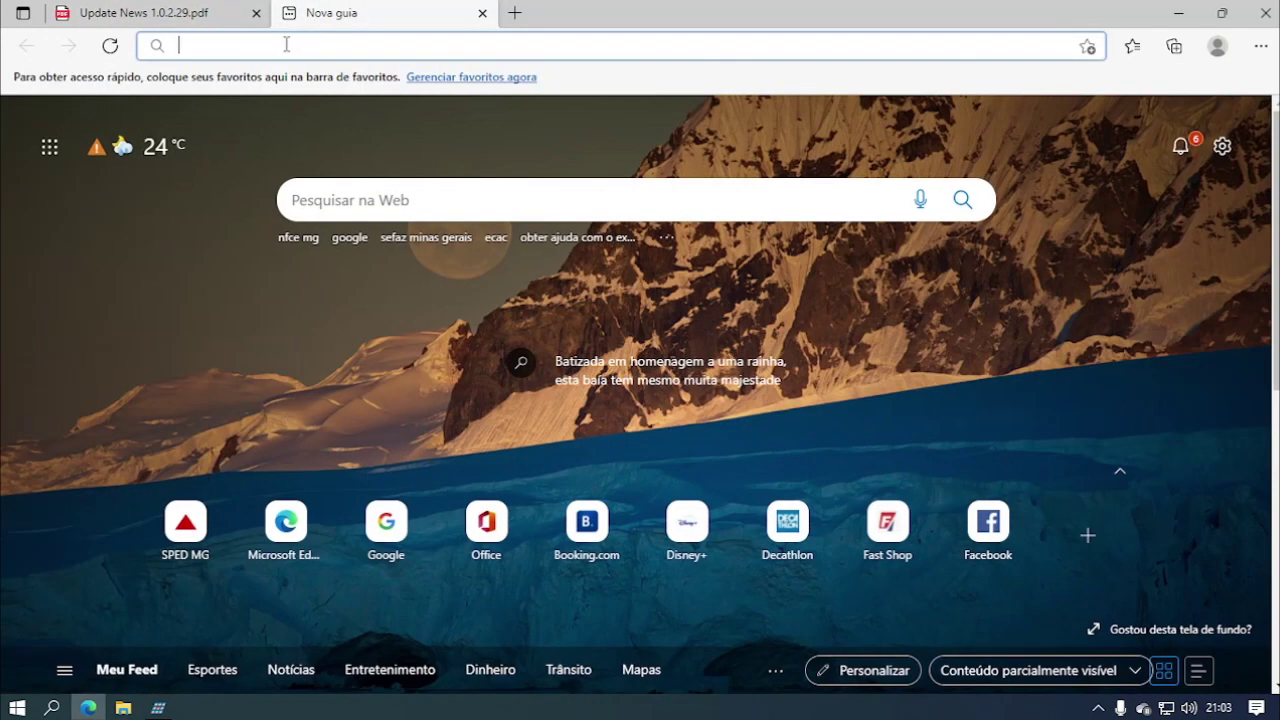
text(http://www.sped.fazenda.mg.gov.br/)
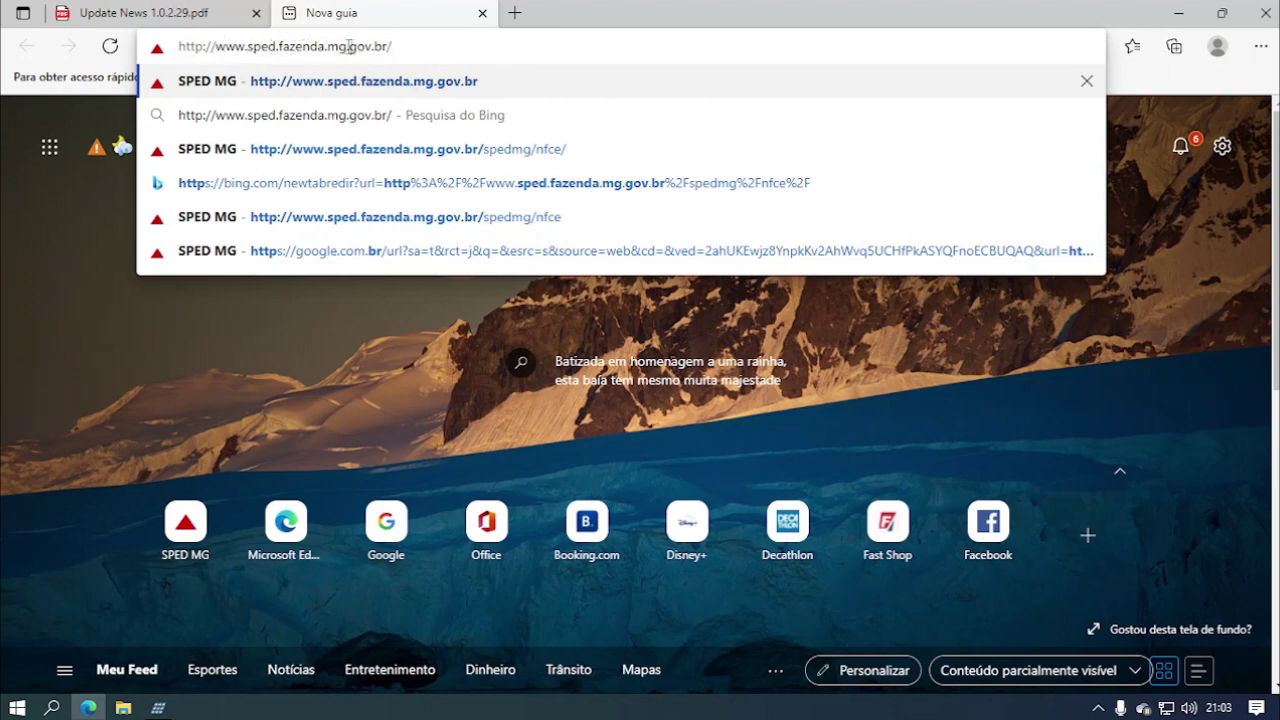
key(Return)
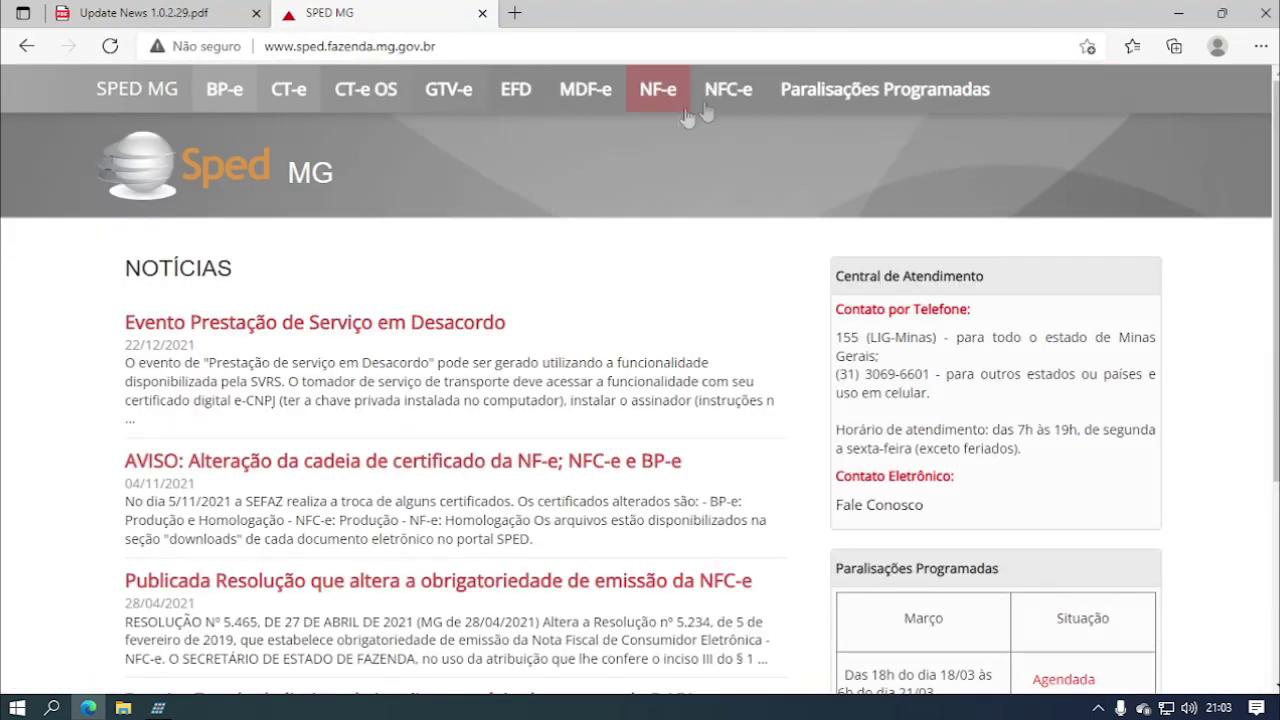
click(729, 99)
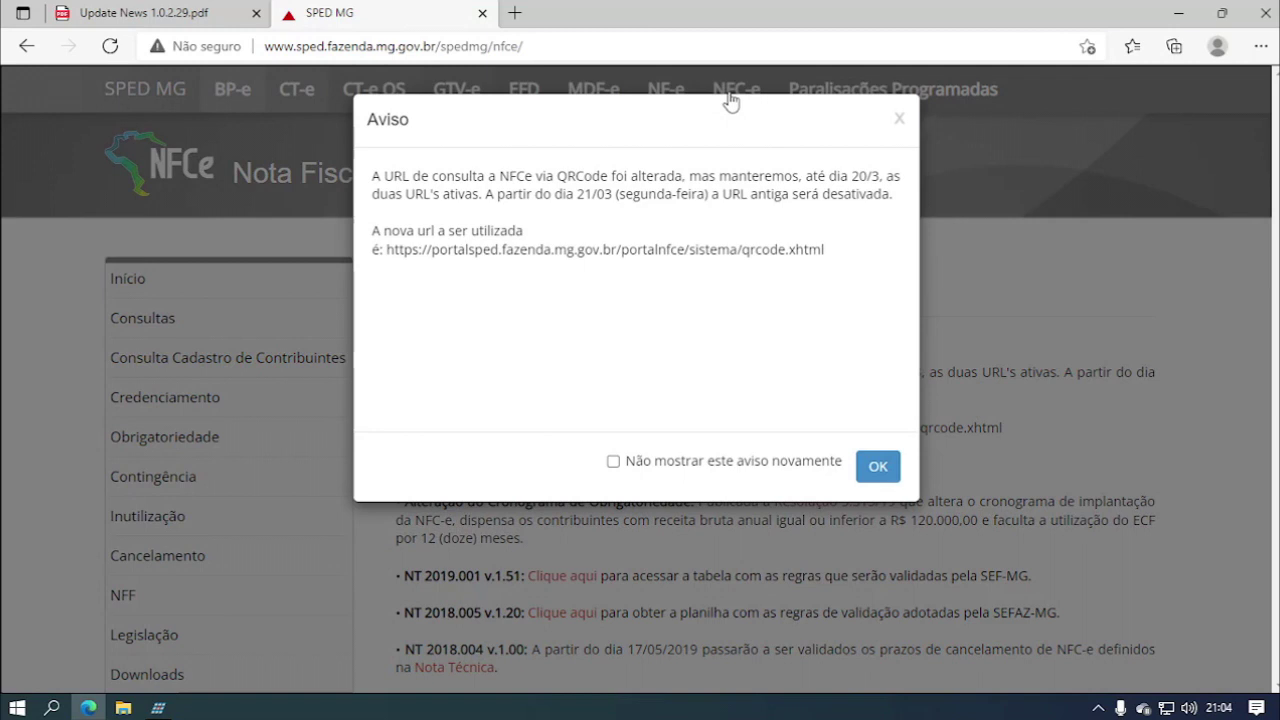
- Read the notice about the NFC-e QRCode URL change, marking its deadline sentences, and close the SPED MG page
drag(380, 177, 470, 193)
click(713, 177)
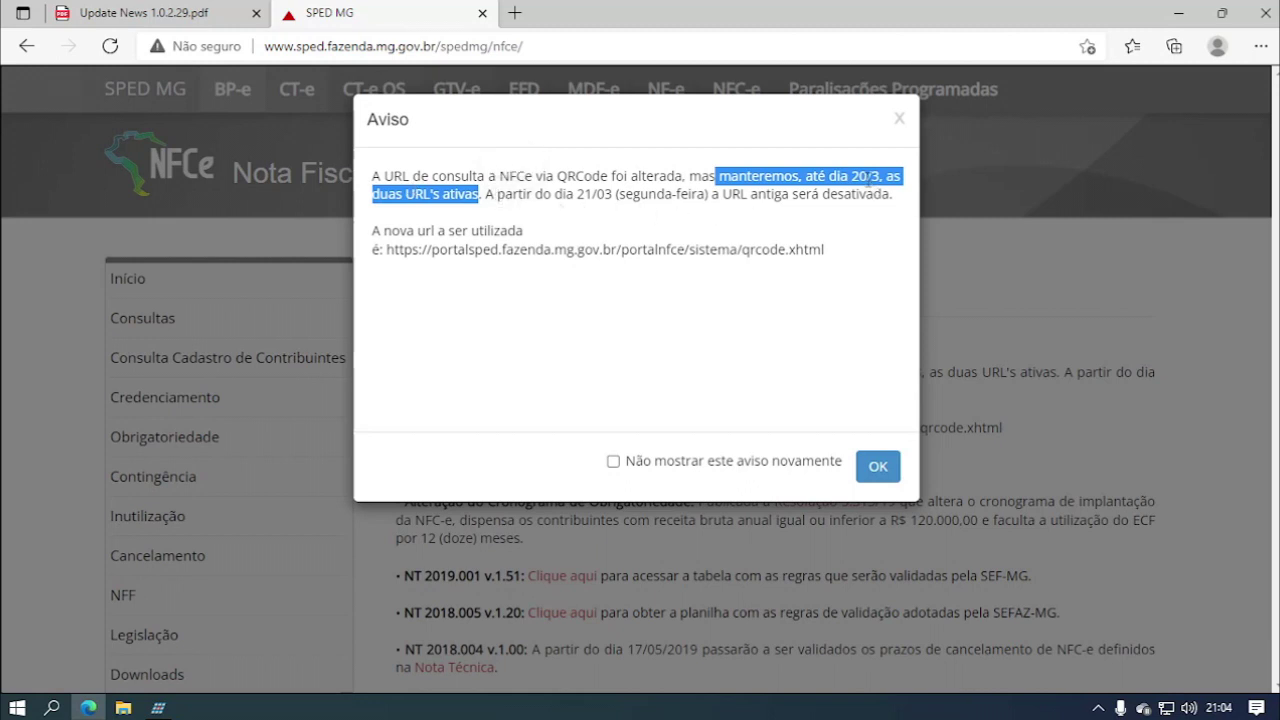
click(850, 177)
drag(486, 193, 890, 196)
click(738, 320)
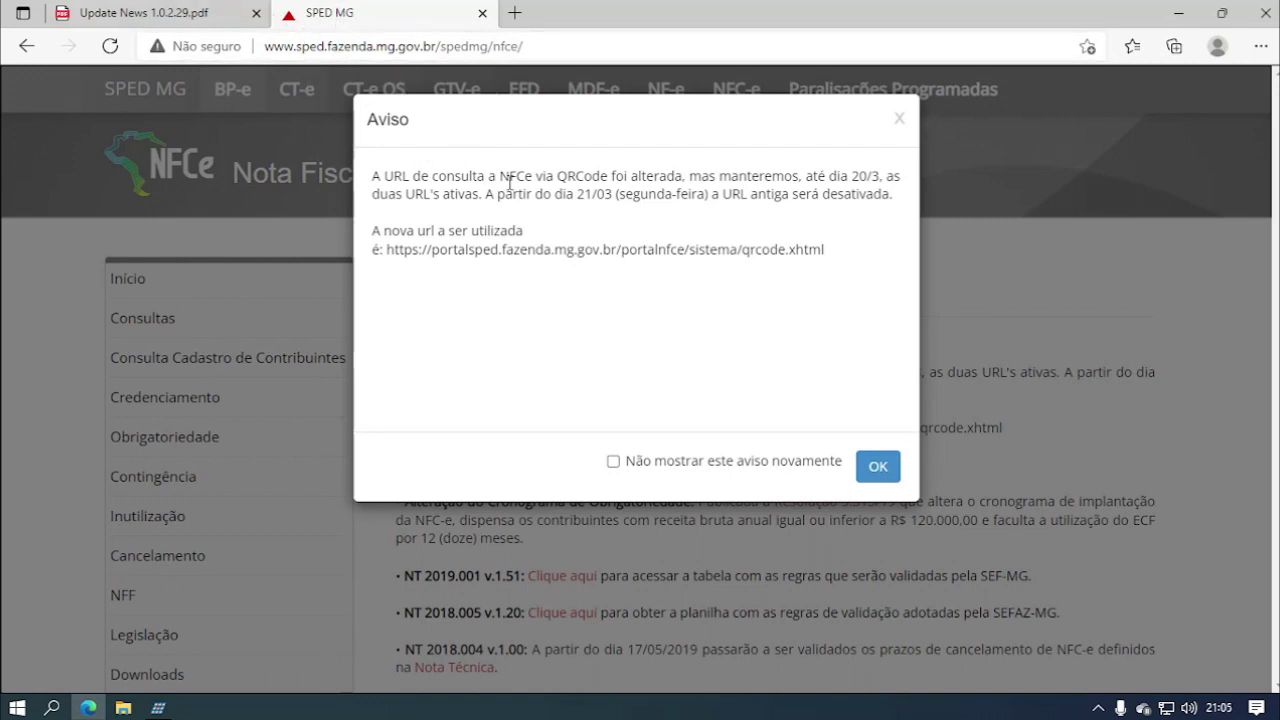
click(482, 13)
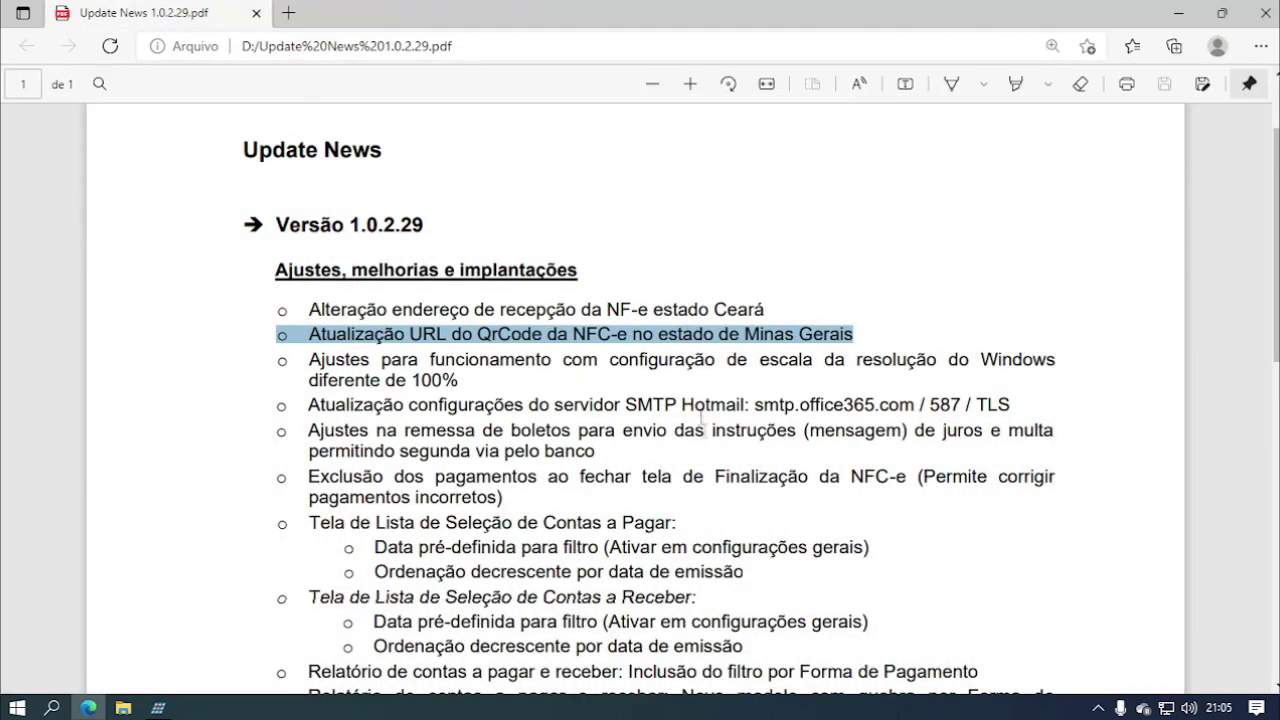
- Highlight the release note on Windows resolution scaling and open the Windows display resolution settings
click(485, 372)
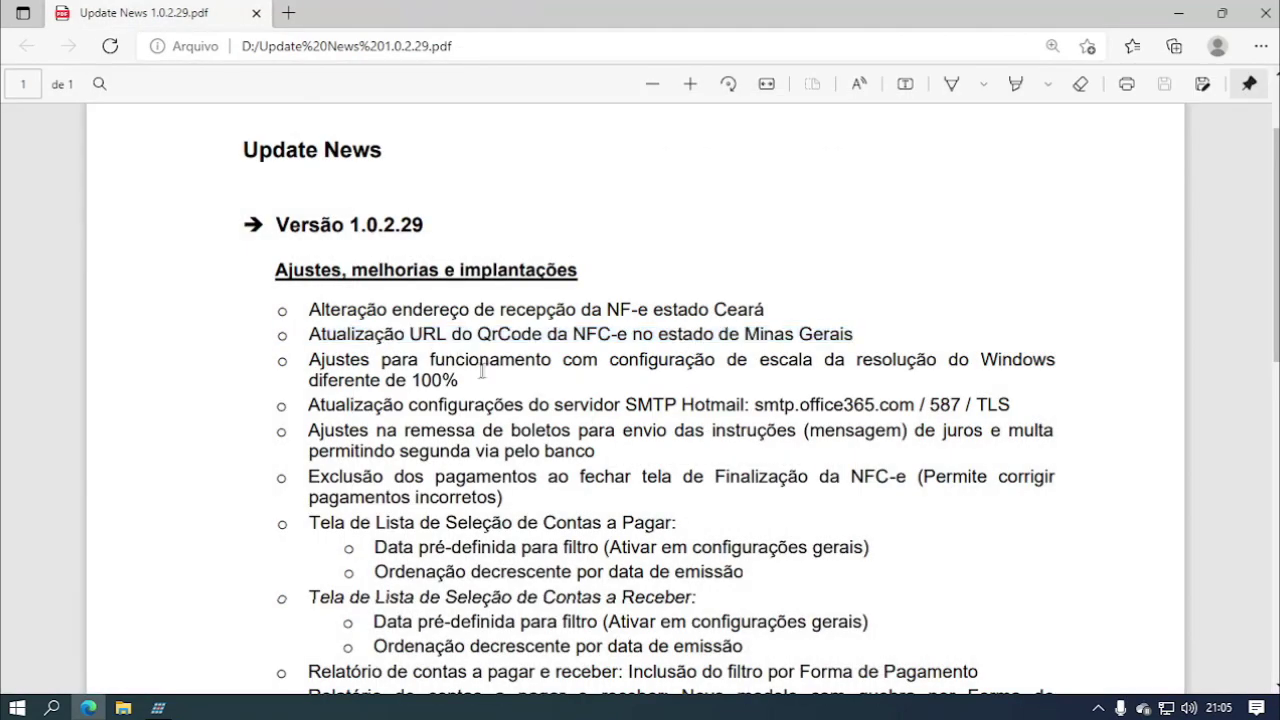
scroll(485, 372, down, 2)
drag(313, 258, 463, 289)
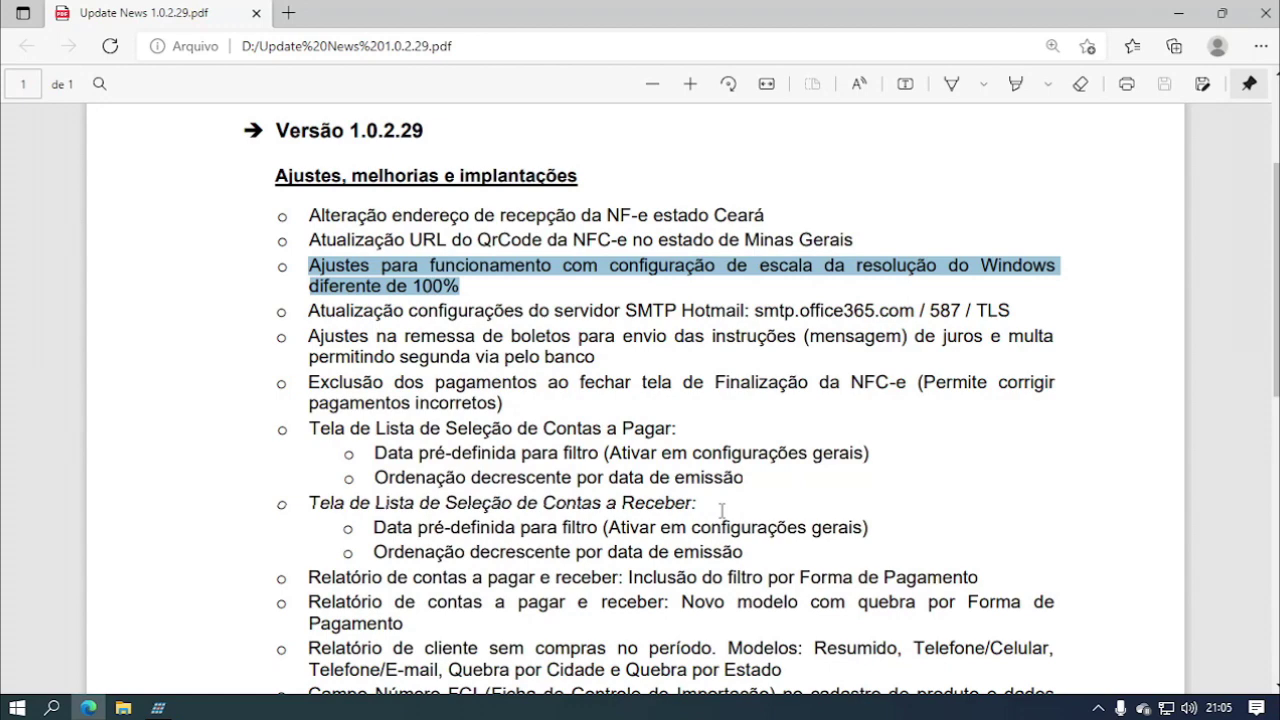
key(super)
text(reso)
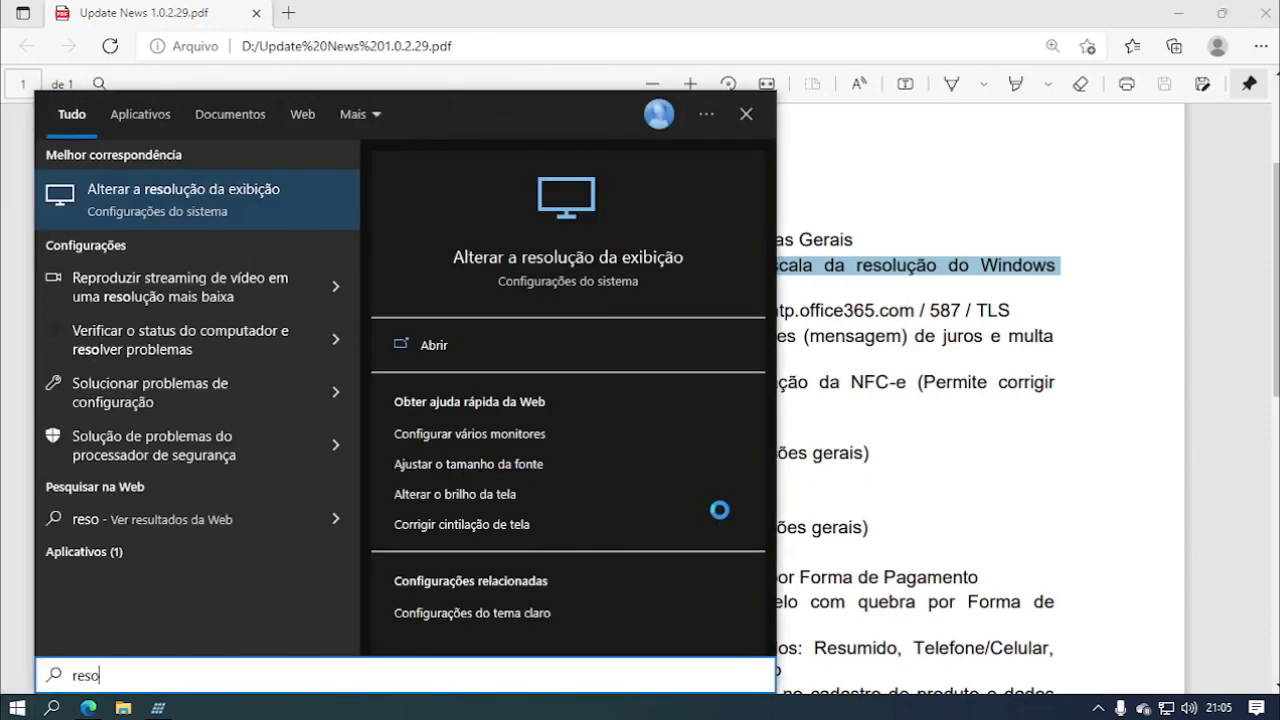
click(245, 205)
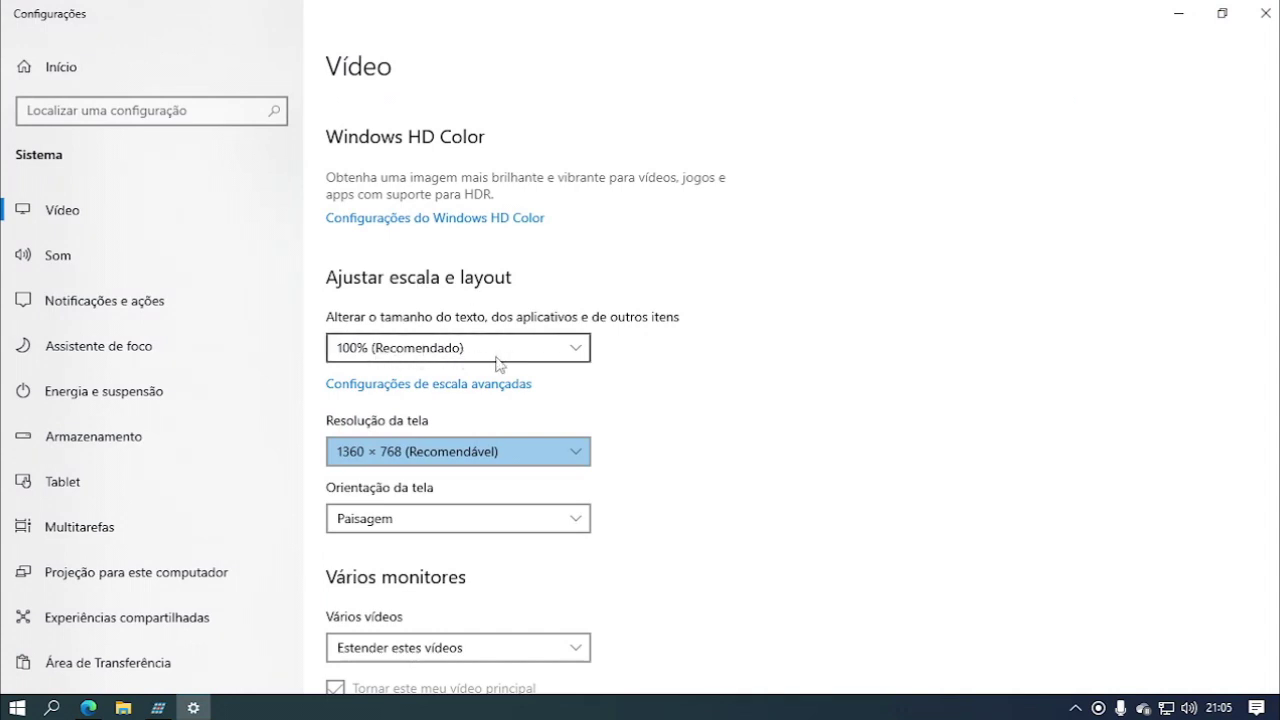
- Check the available scaling options for text and apps without changing the choice, and close the Windows settings
click(533, 352)
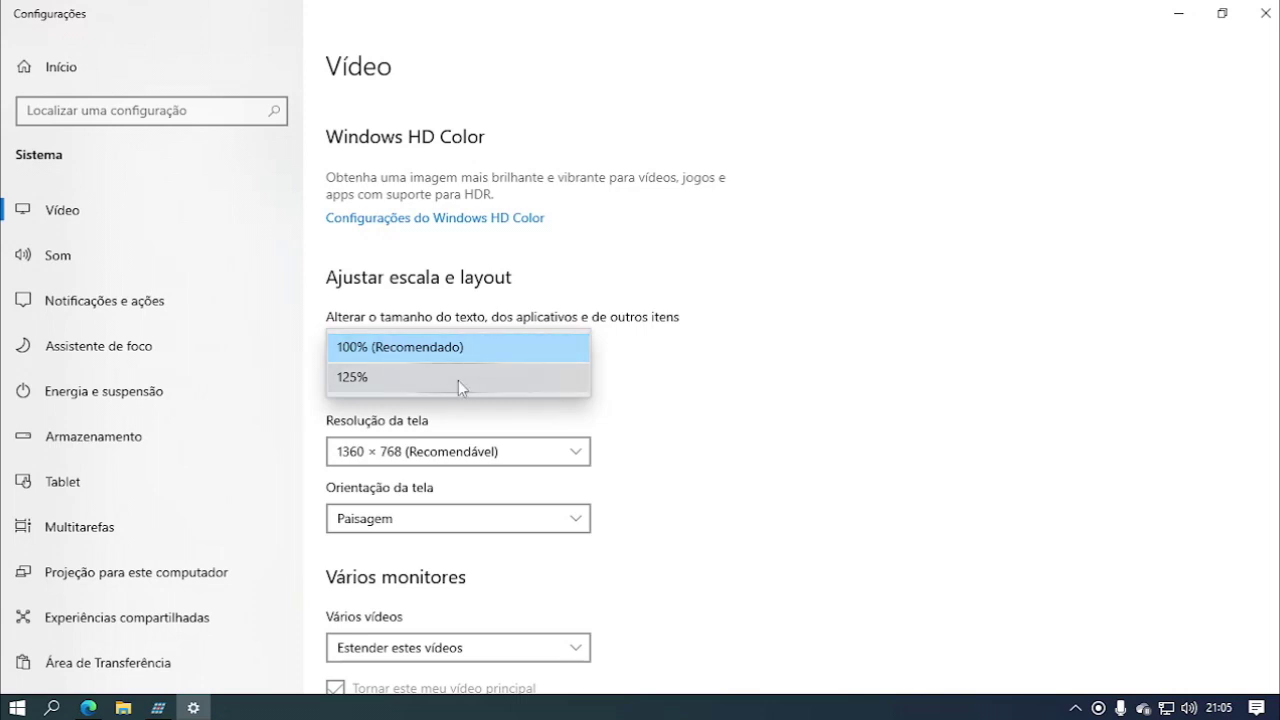
click(688, 374)
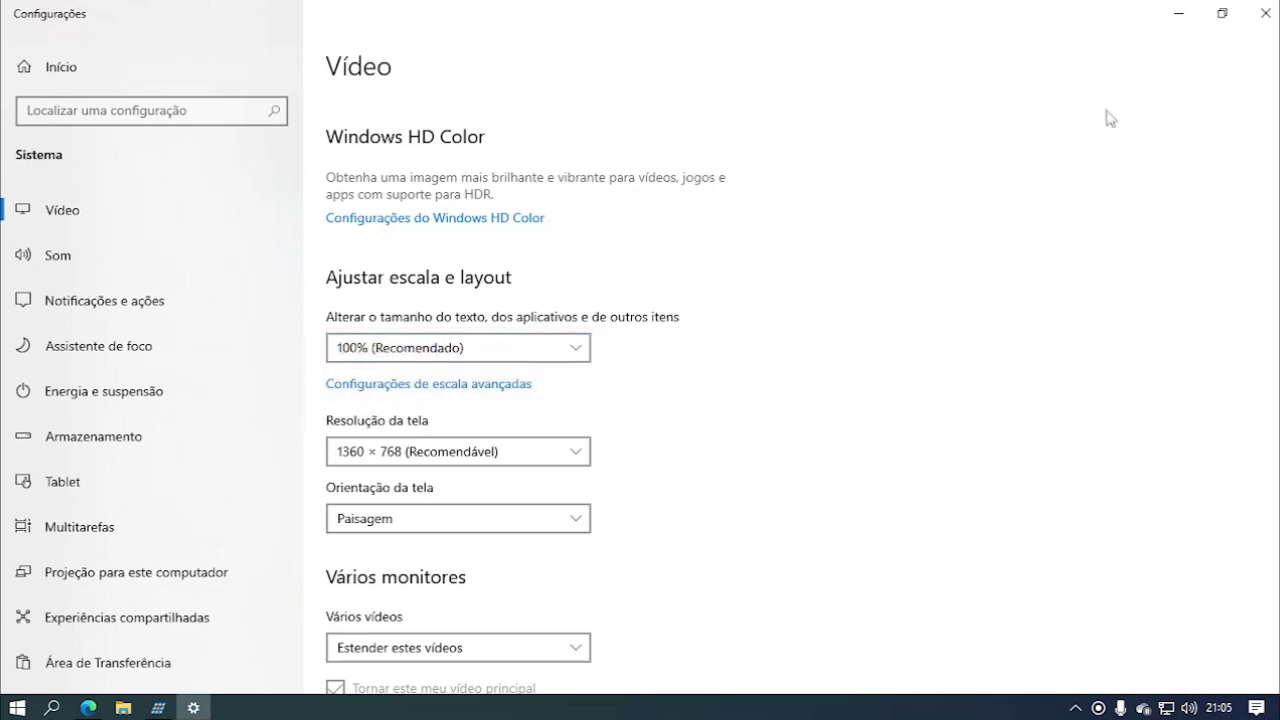
click(1265, 13)
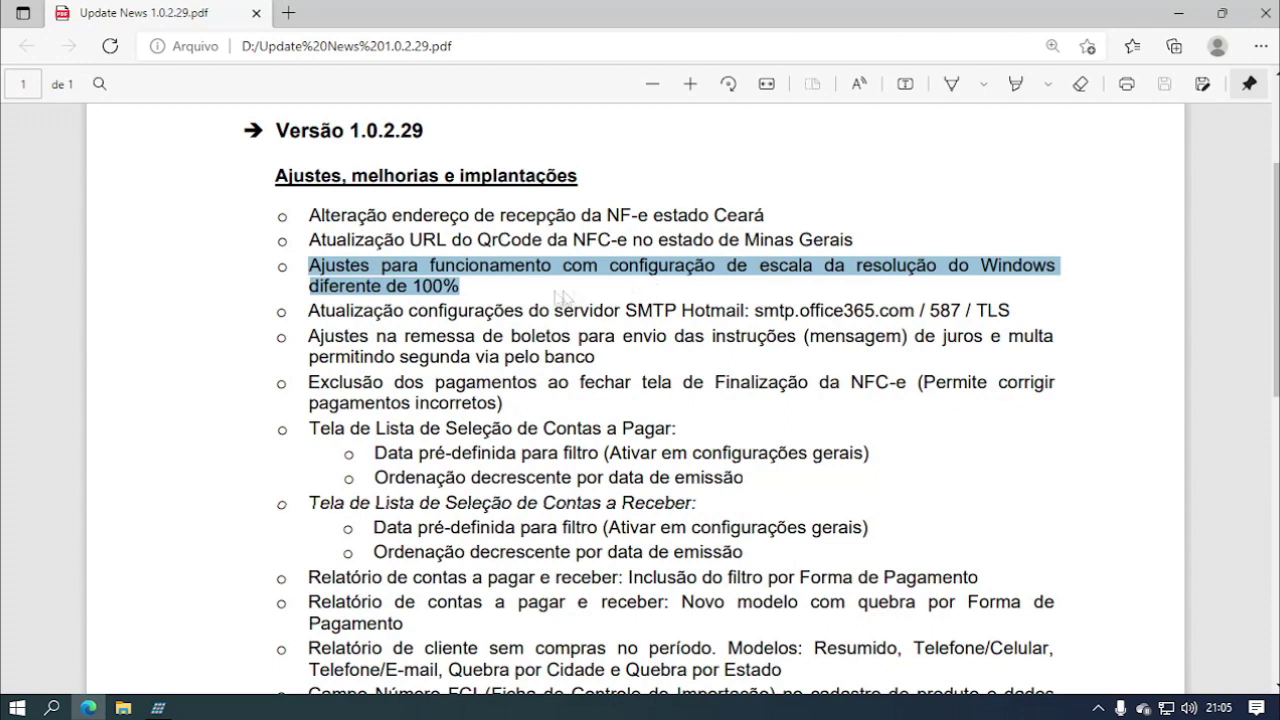
- Mark the "100%" value in the Windows scaling item of the release notes and clear the selection
click(530, 297)
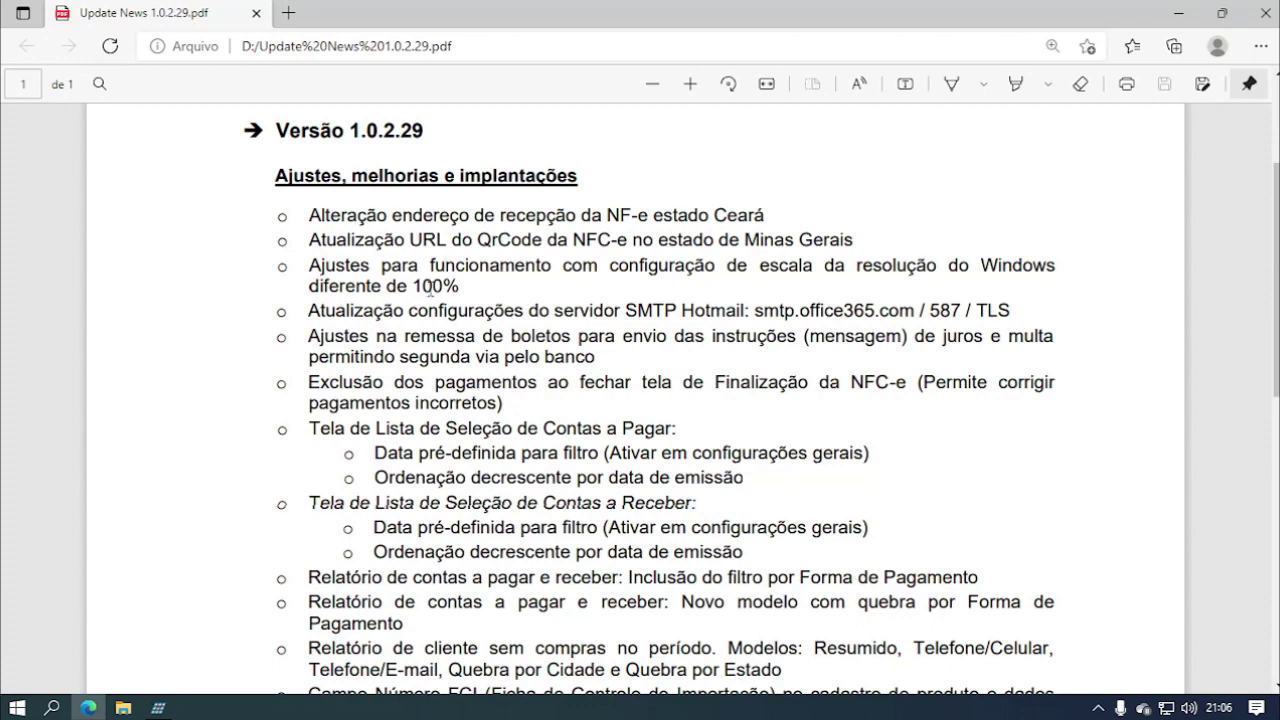
drag(413, 288, 470, 290)
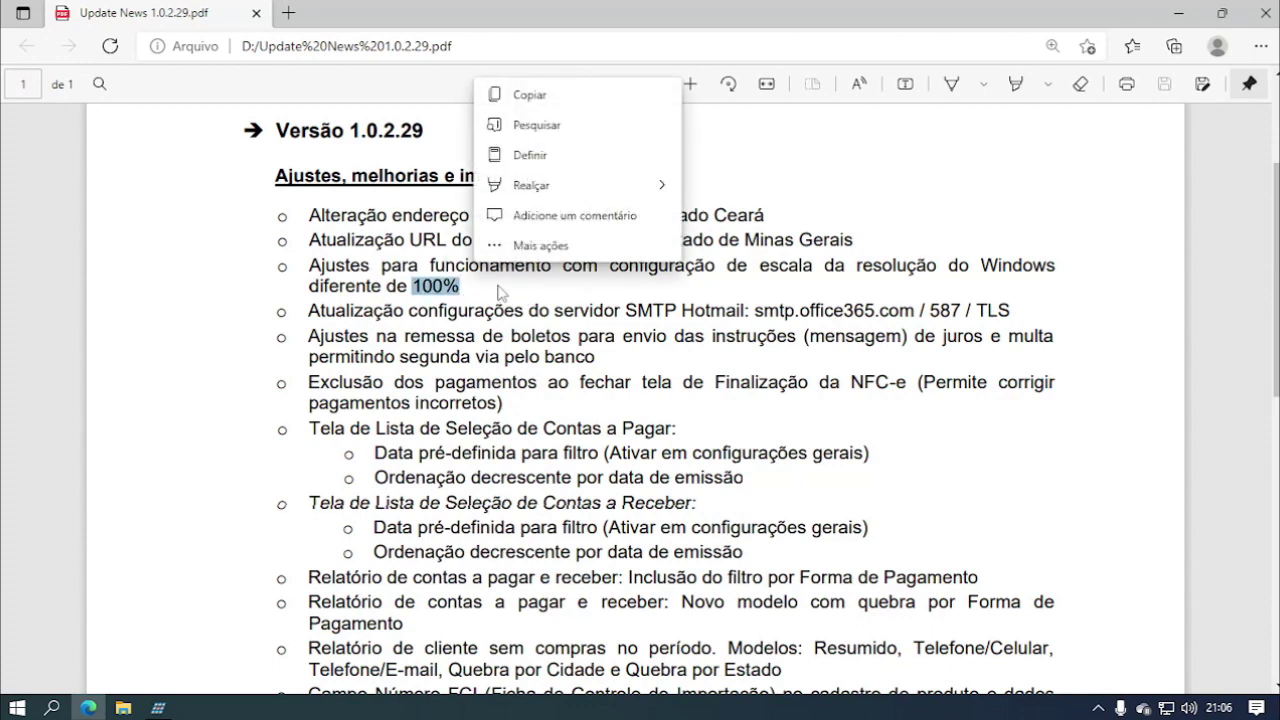
click(499, 295)
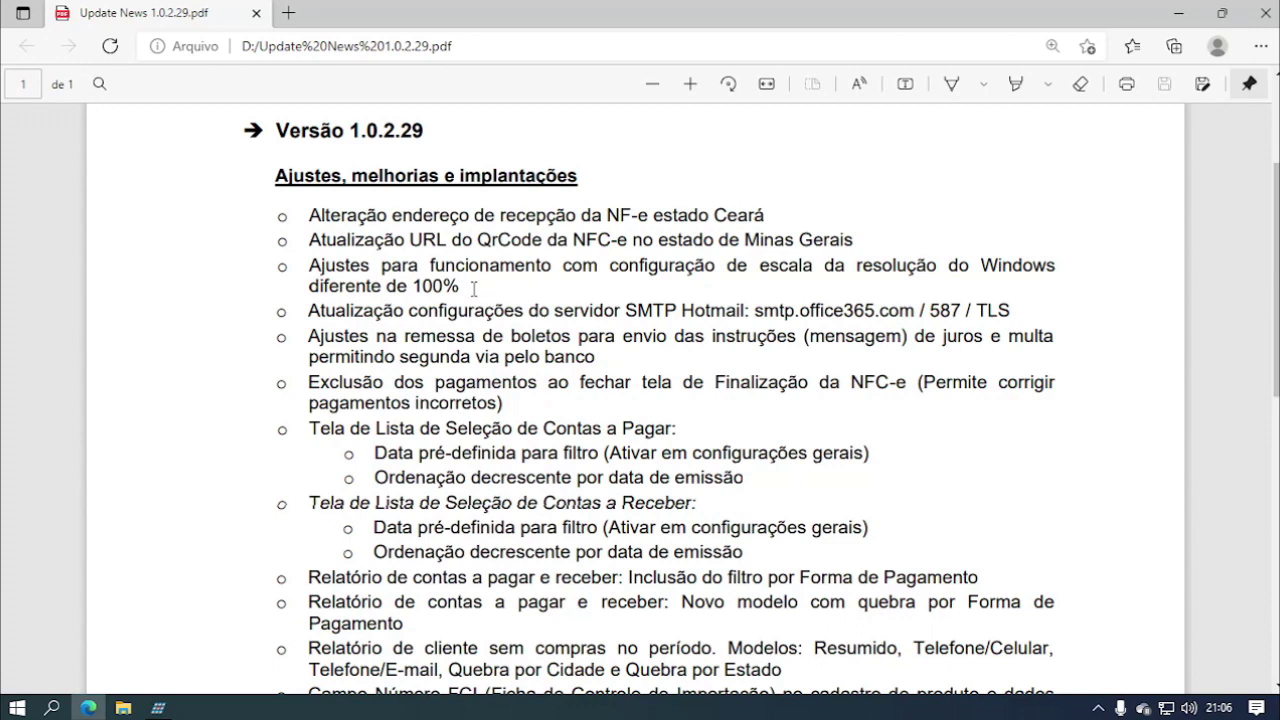
- Copy the server address smtp.office365.com from the Hotmail SMTP item in the release notes
triple_click(322, 317)
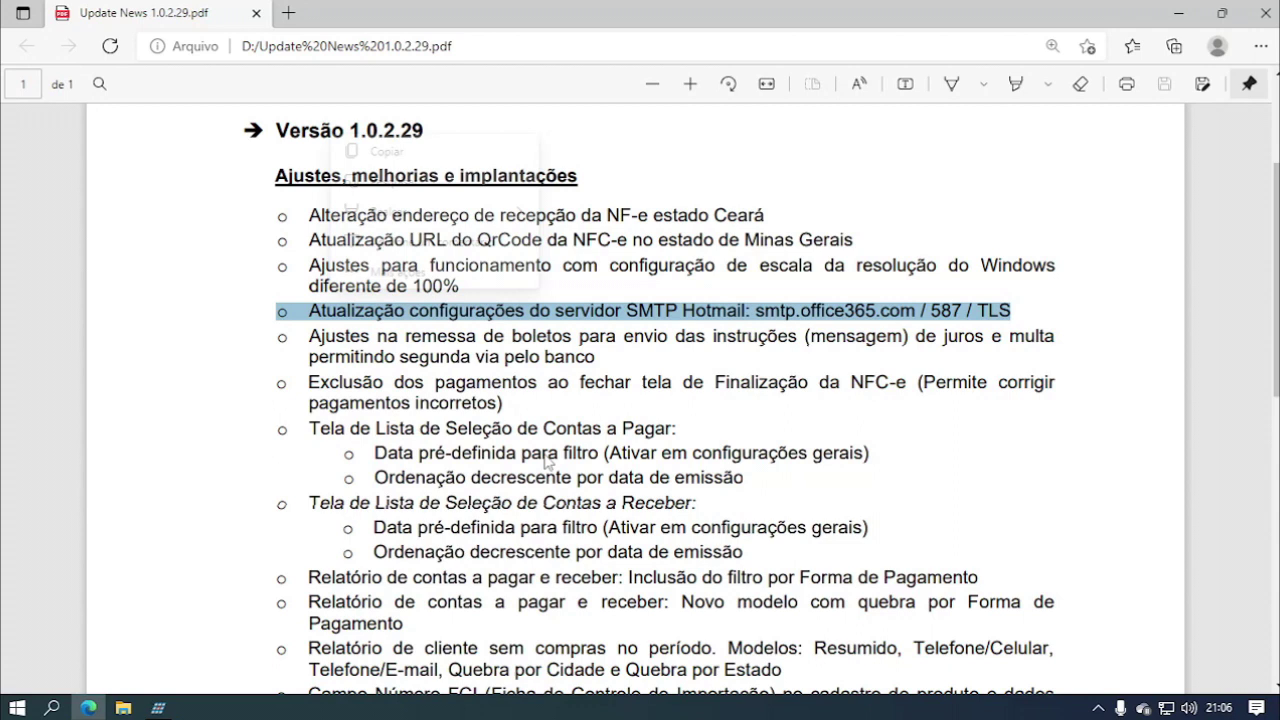
click(651, 320)
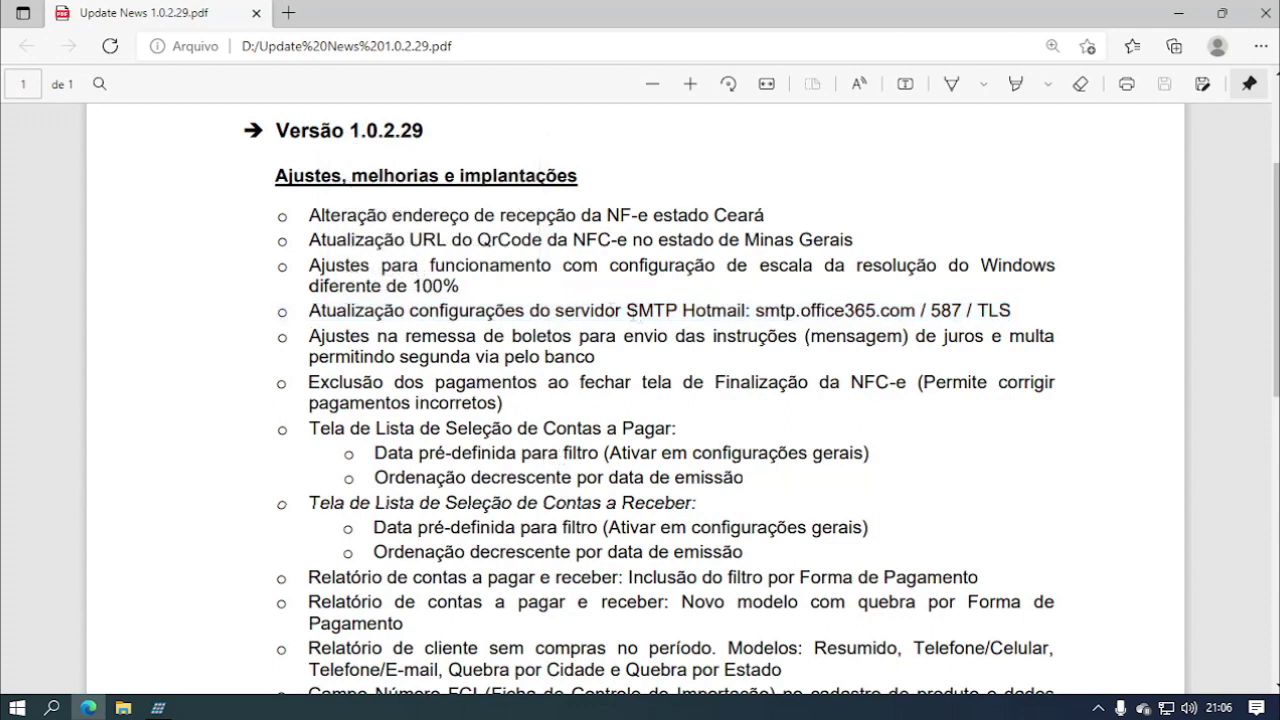
drag(756, 312, 914, 312)
key(ctrl+c)
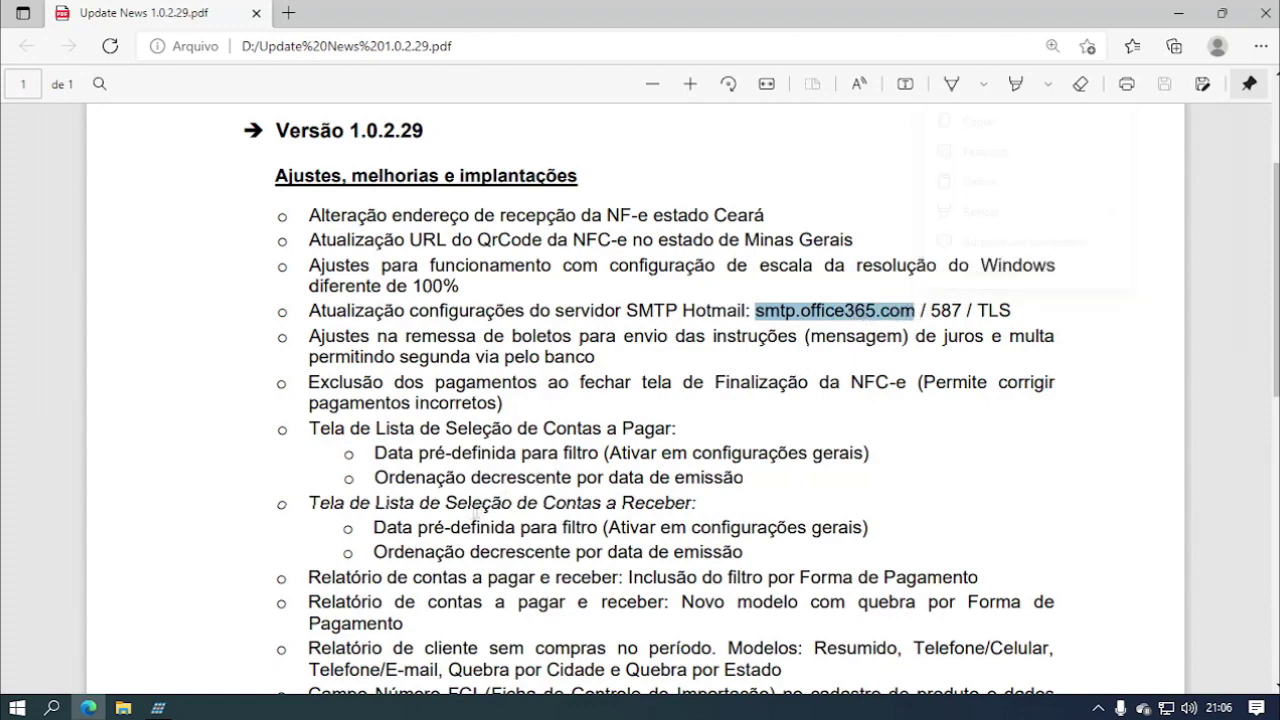
- Switch to Data Express, open the e-mail sending settings in the control panel and apply the Hotmail/Live server preset
click(157, 708)
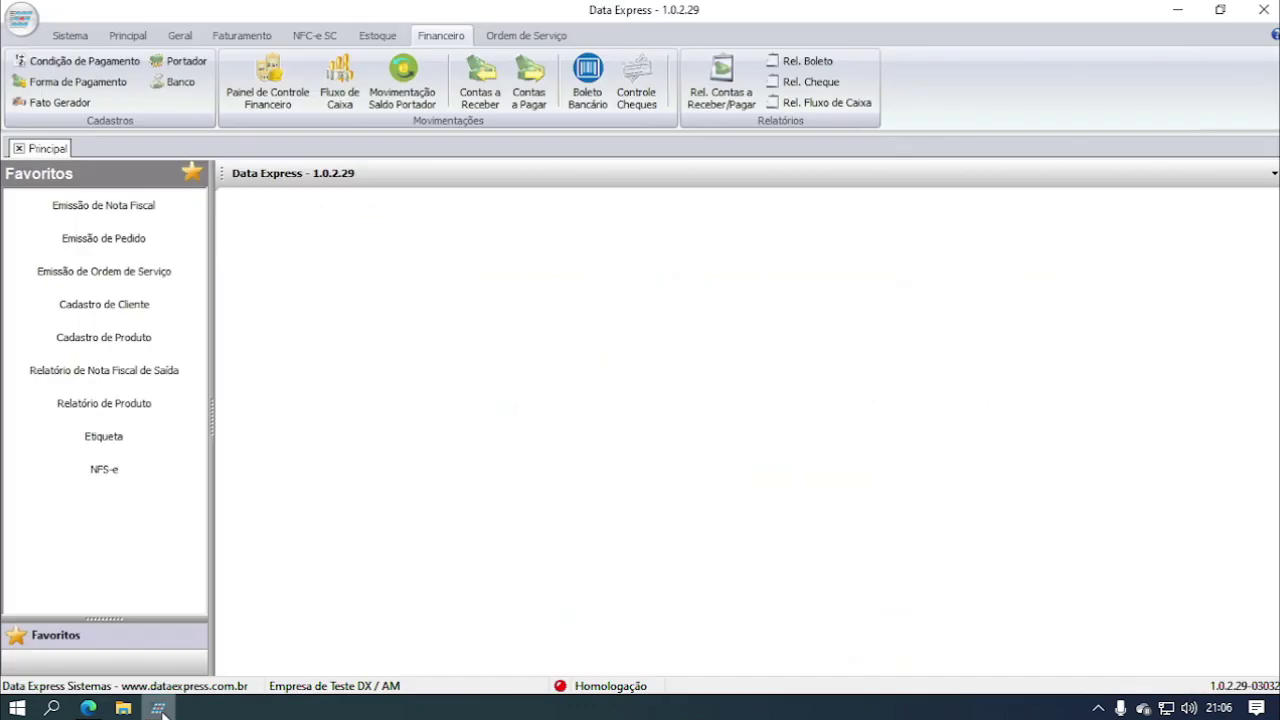
click(82, 37)
click(90, 80)
click(770, 345)
click(601, 416)
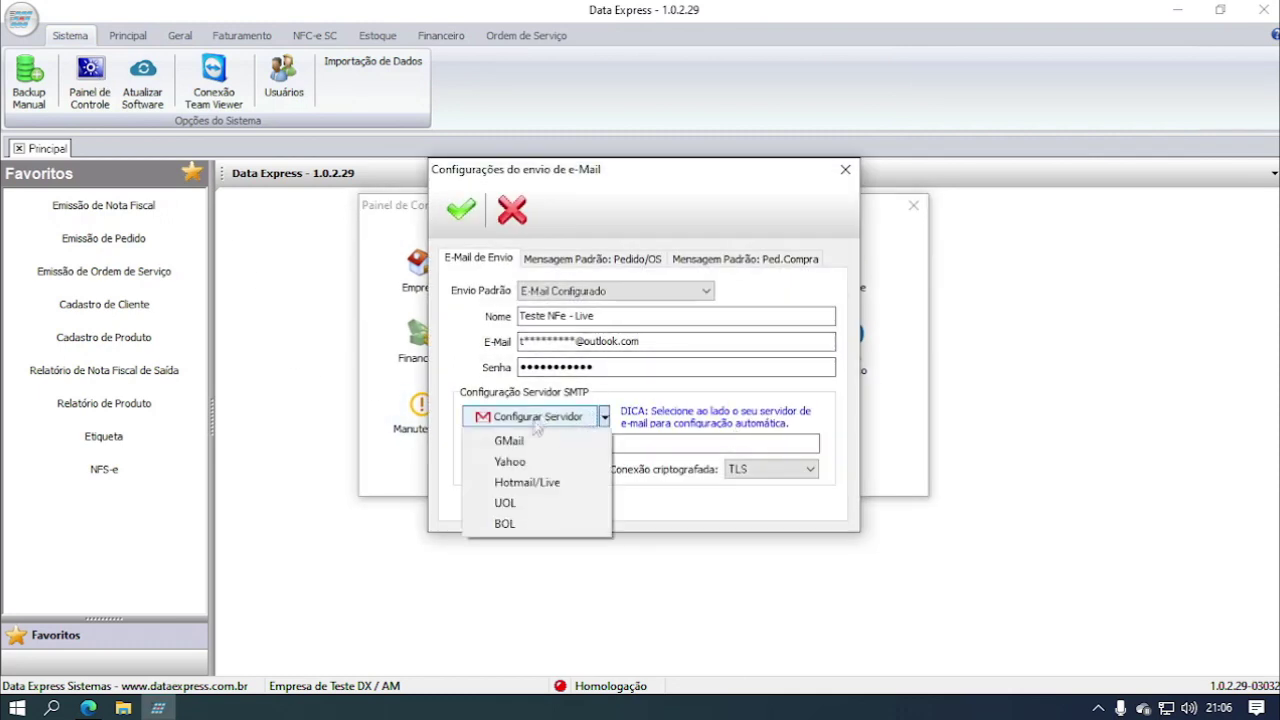
click(527, 483)
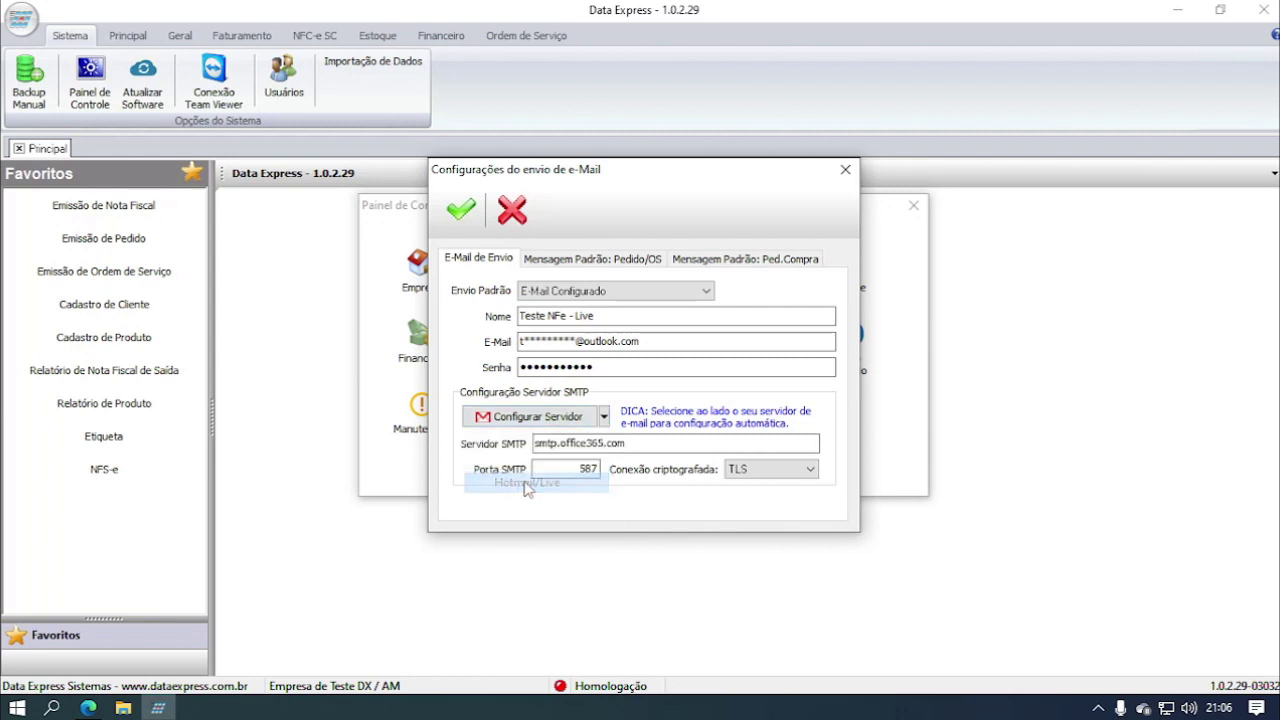
- Check the SMTP server address in the e-mail sending settings
key(Tab)
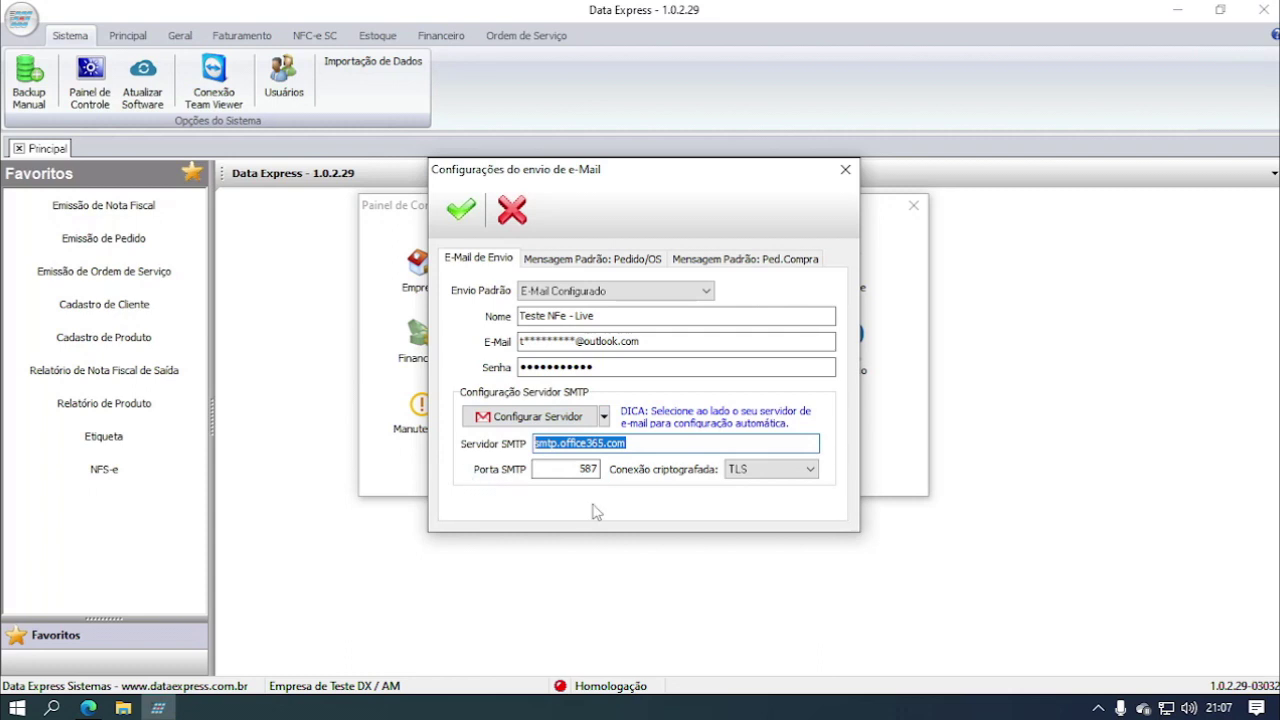
click(608, 445)
drag(641, 445, 500, 437)
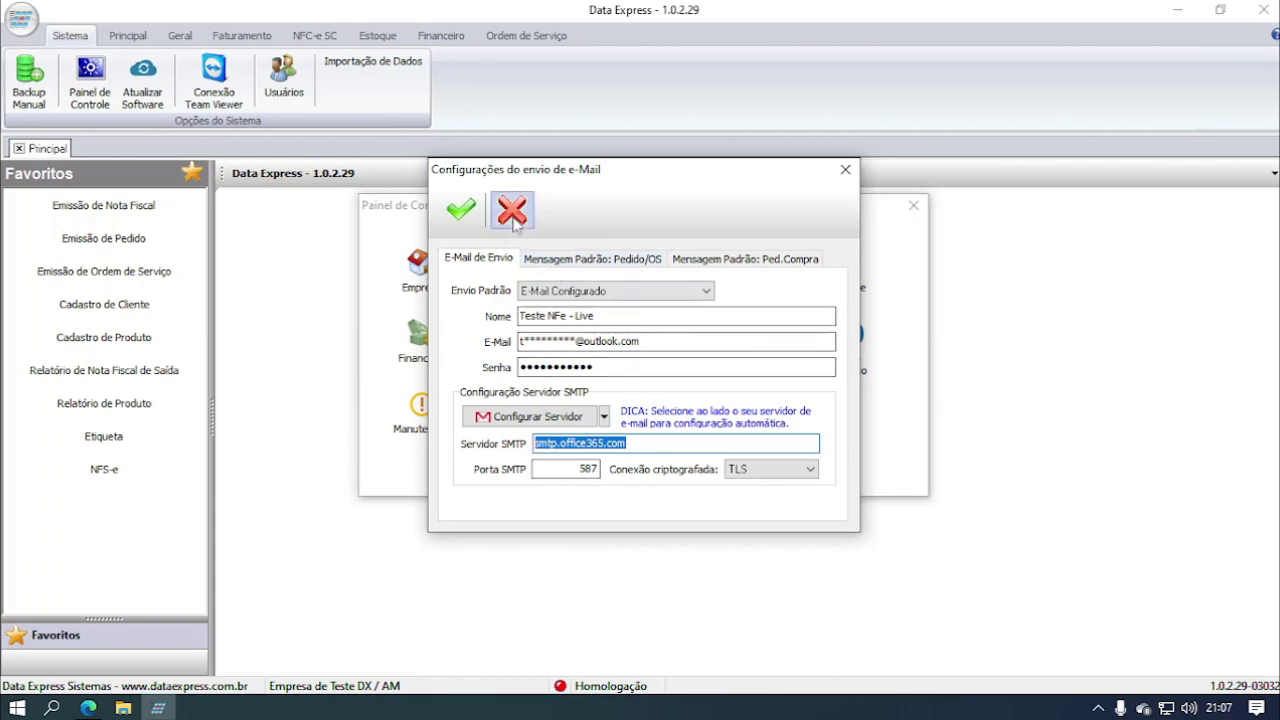
click(657, 445)
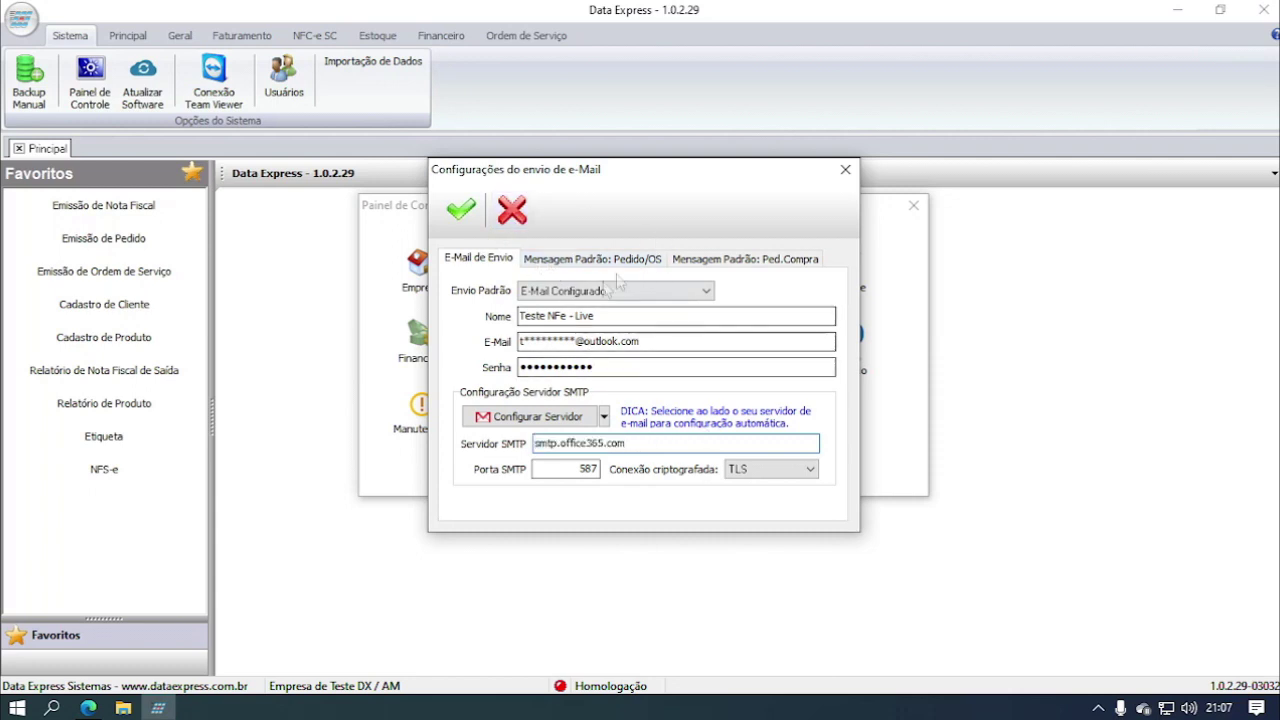
- Reapply the Hotmail/Live server preset, save the e-mail sending settings and close the control panel
click(604, 417)
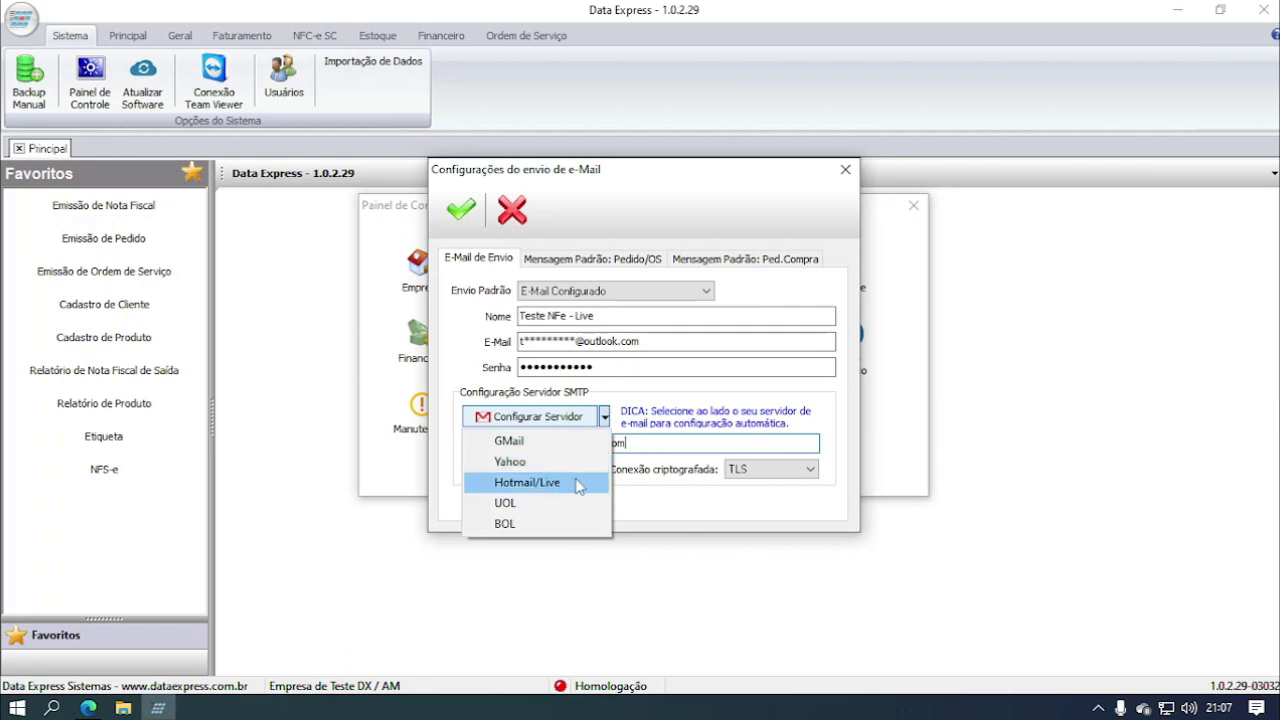
click(527, 483)
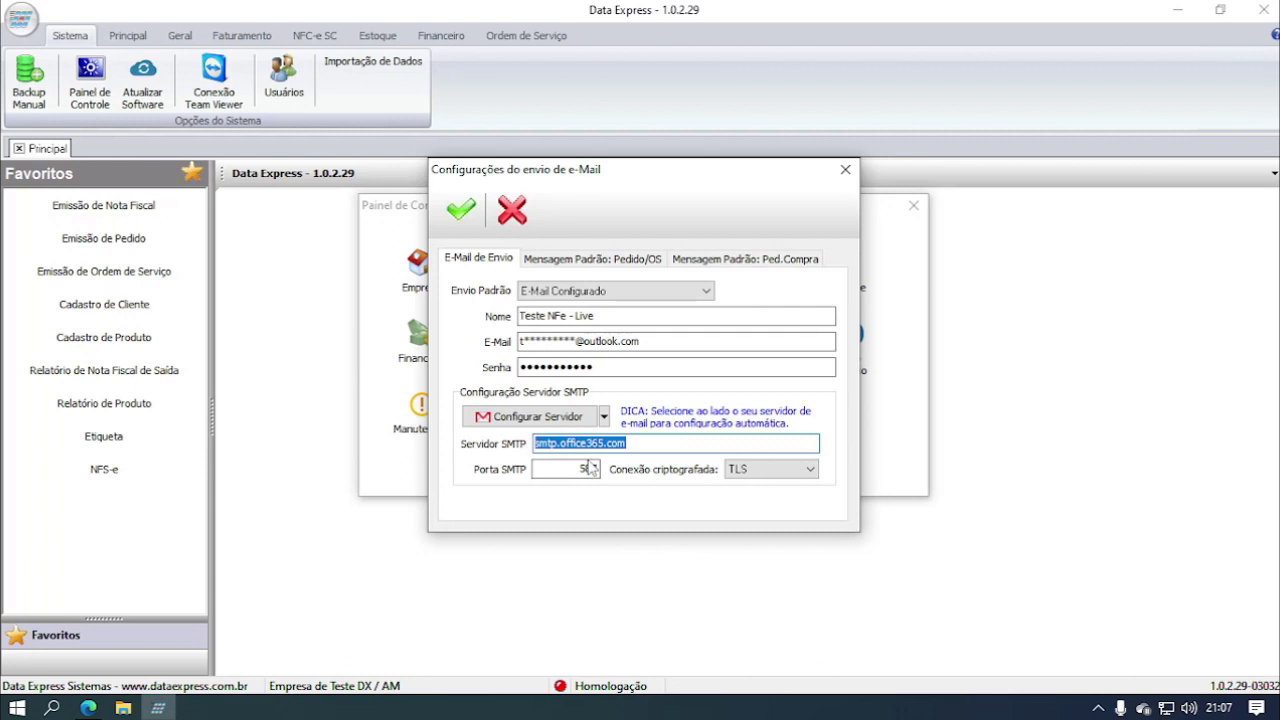
click(461, 209)
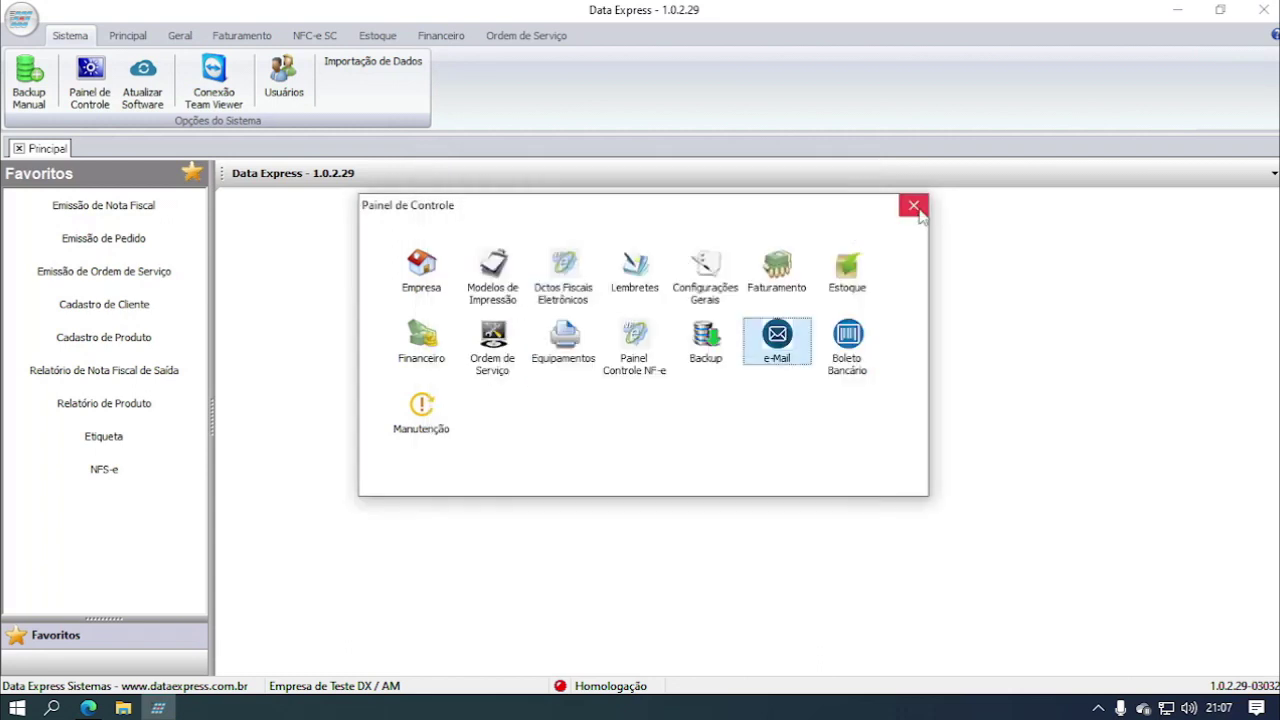
click(914, 207)
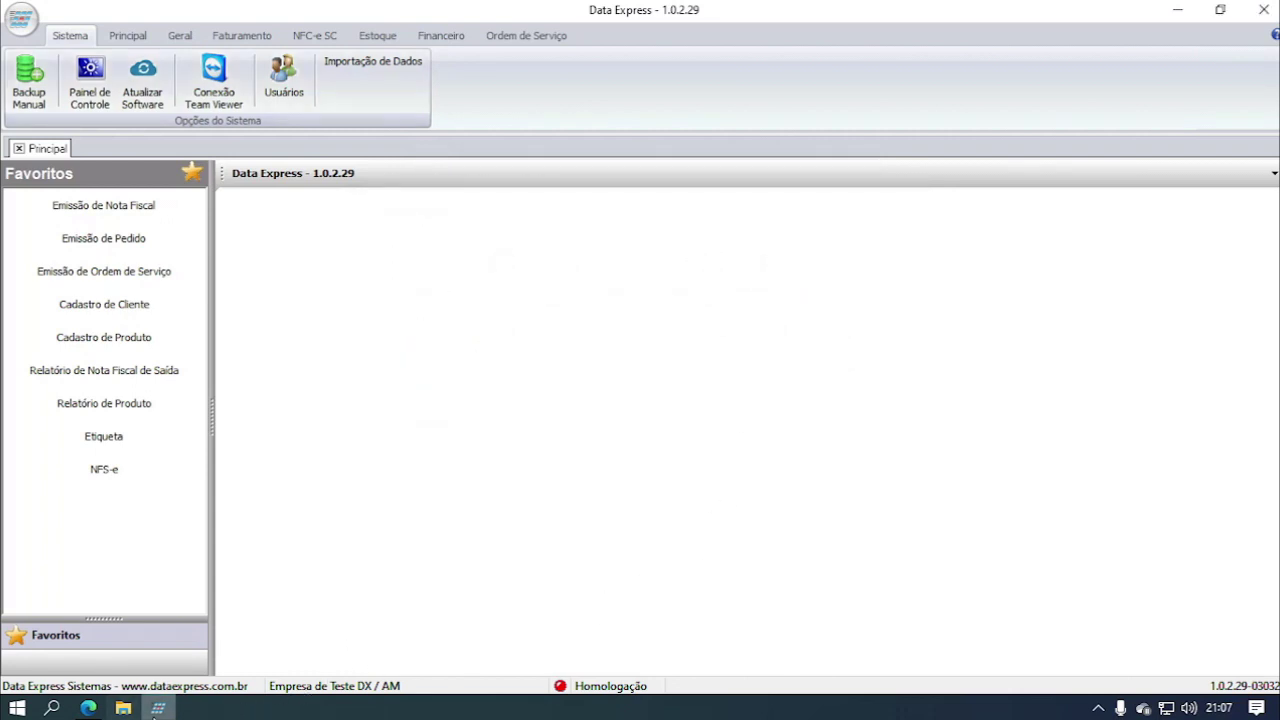
- Return to the release notes PDF in Edge and highlight the item on boleto remittance instructions for interest and fines
click(88, 708)
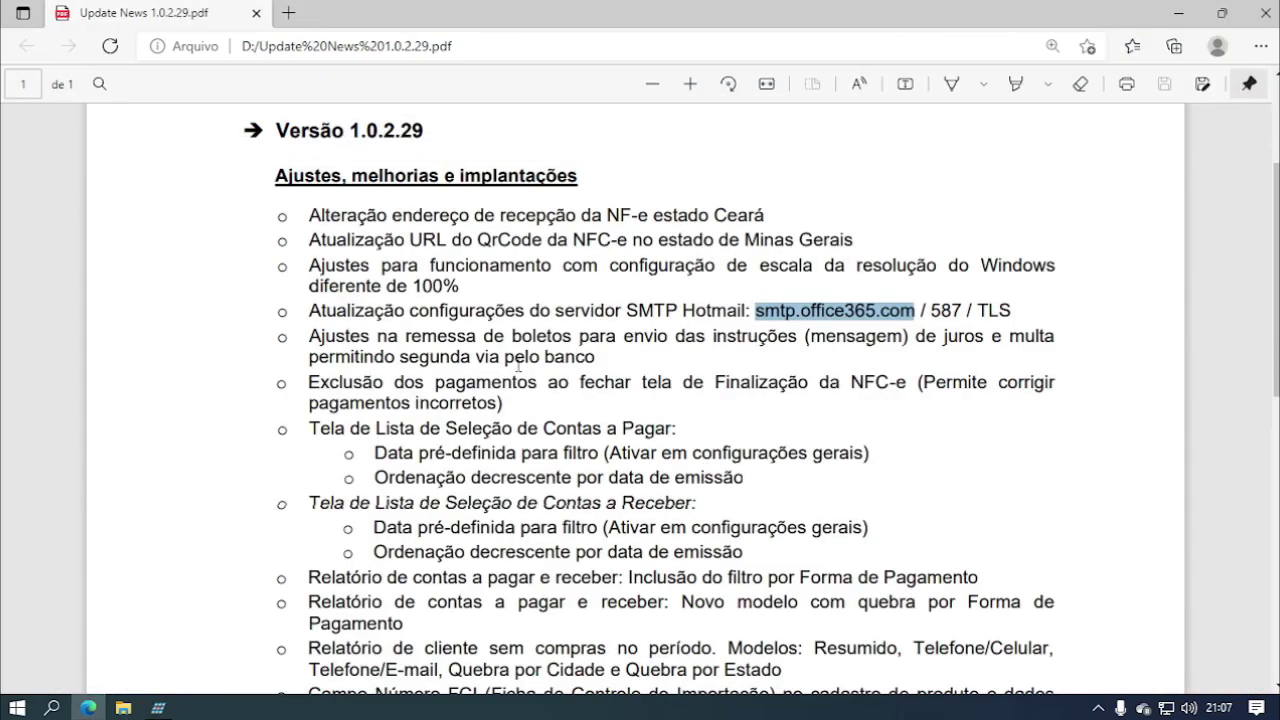
scroll(580, 413, down, 2)
click(663, 430)
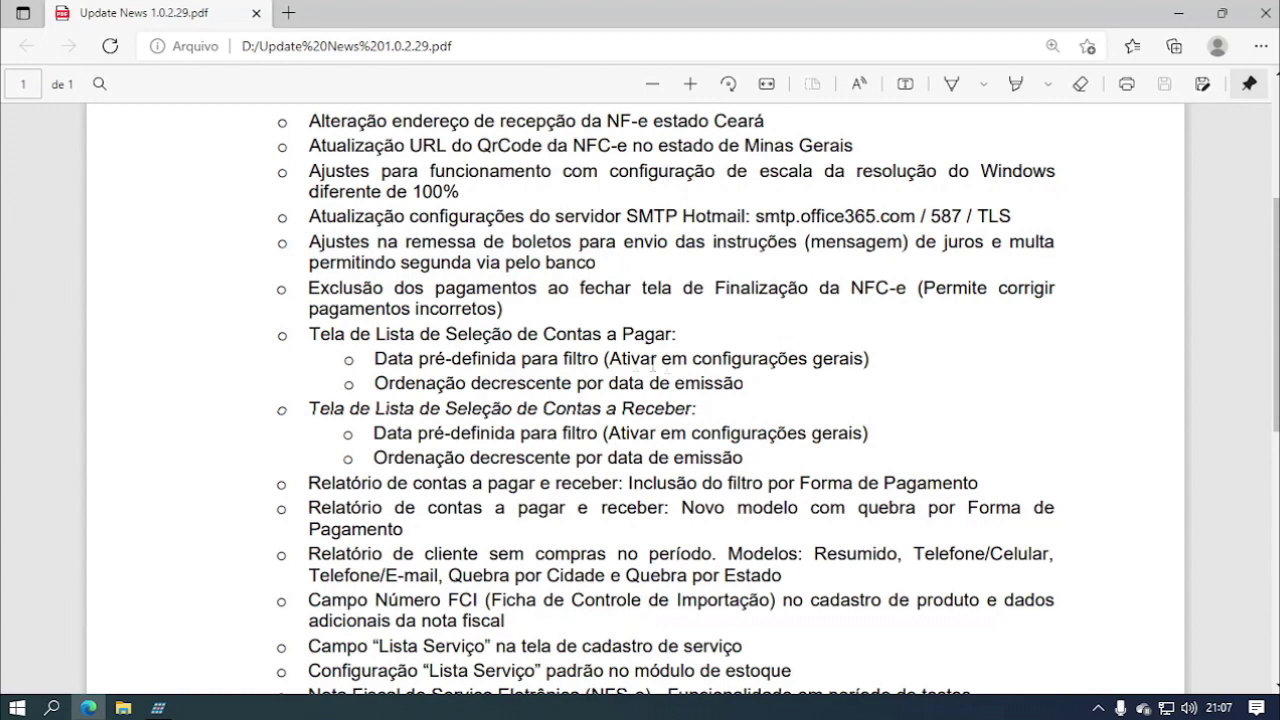
drag(308, 241, 597, 264)
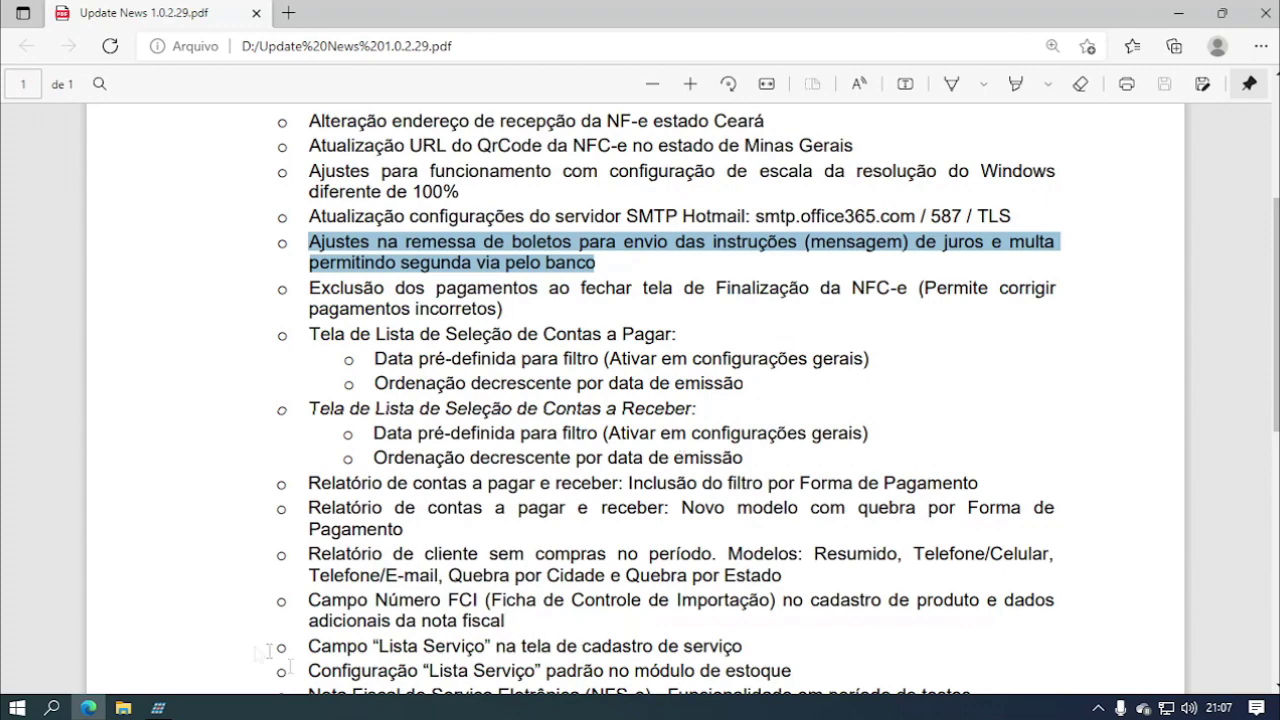
- Switch to Data Express and open the Sicoob boleto for Weg Equipamentos Eletricos S/A from the bank boleto list
click(157, 707)
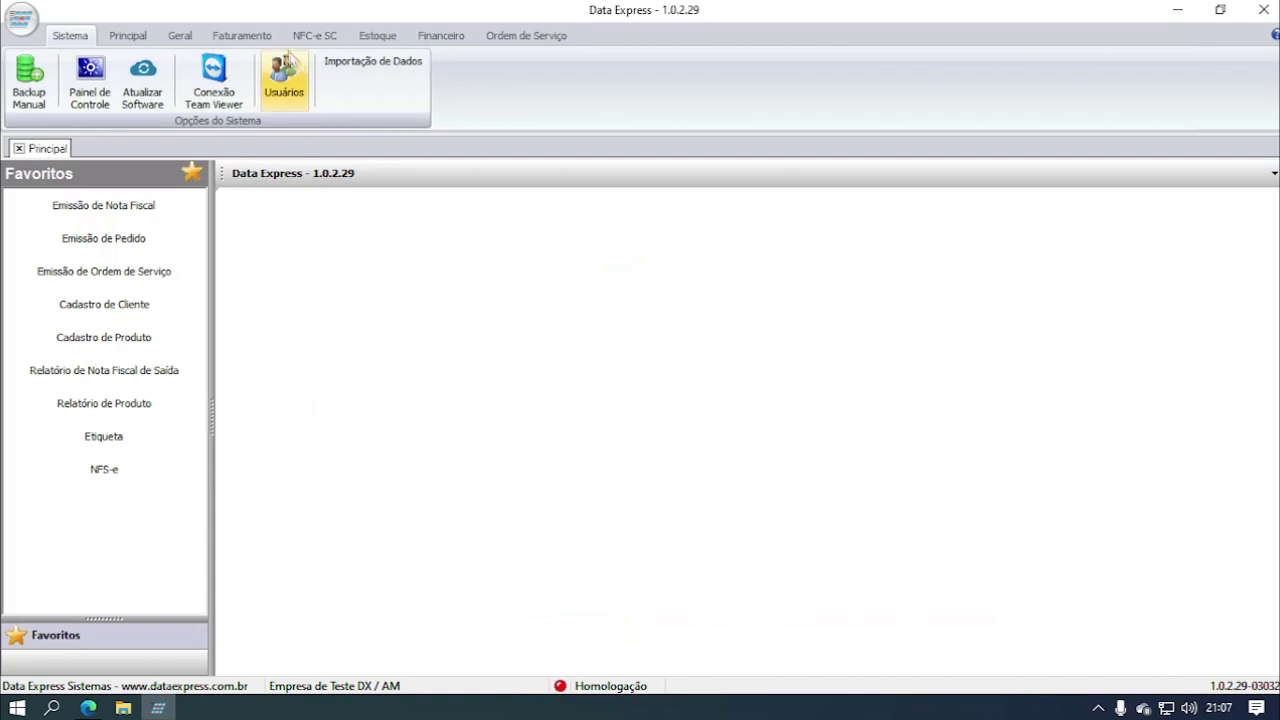
click(441, 36)
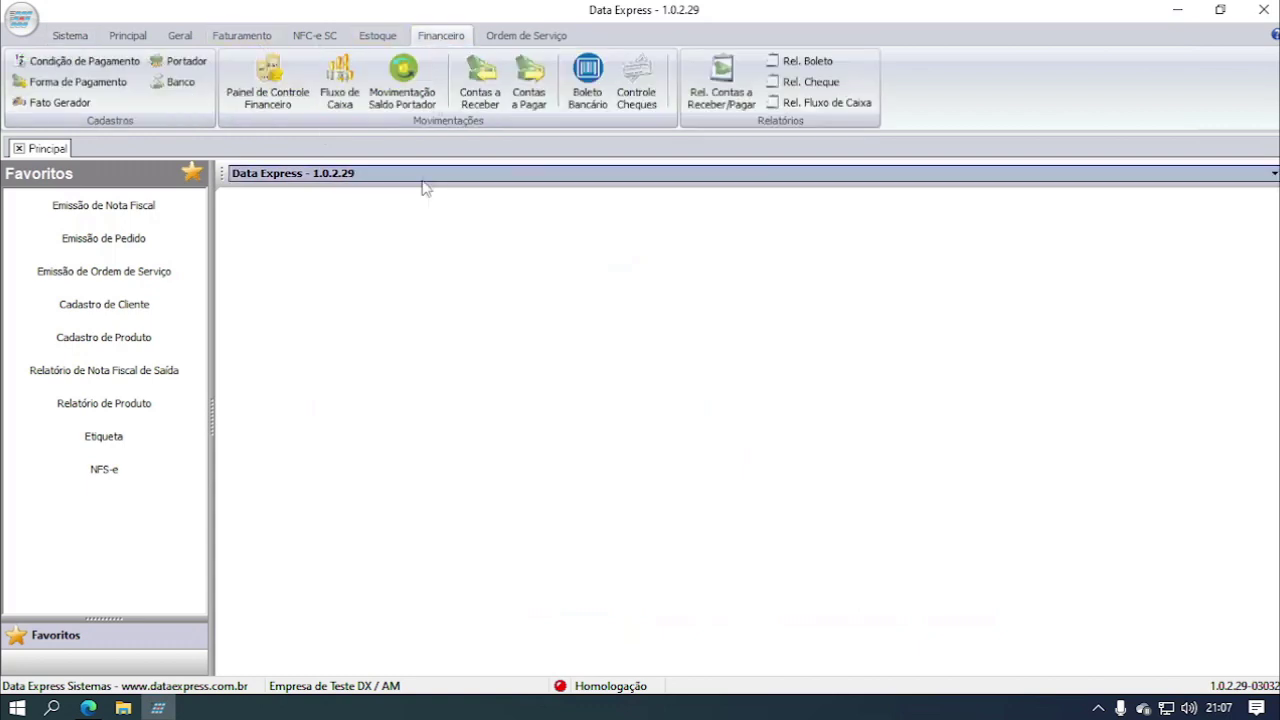
click(587, 80)
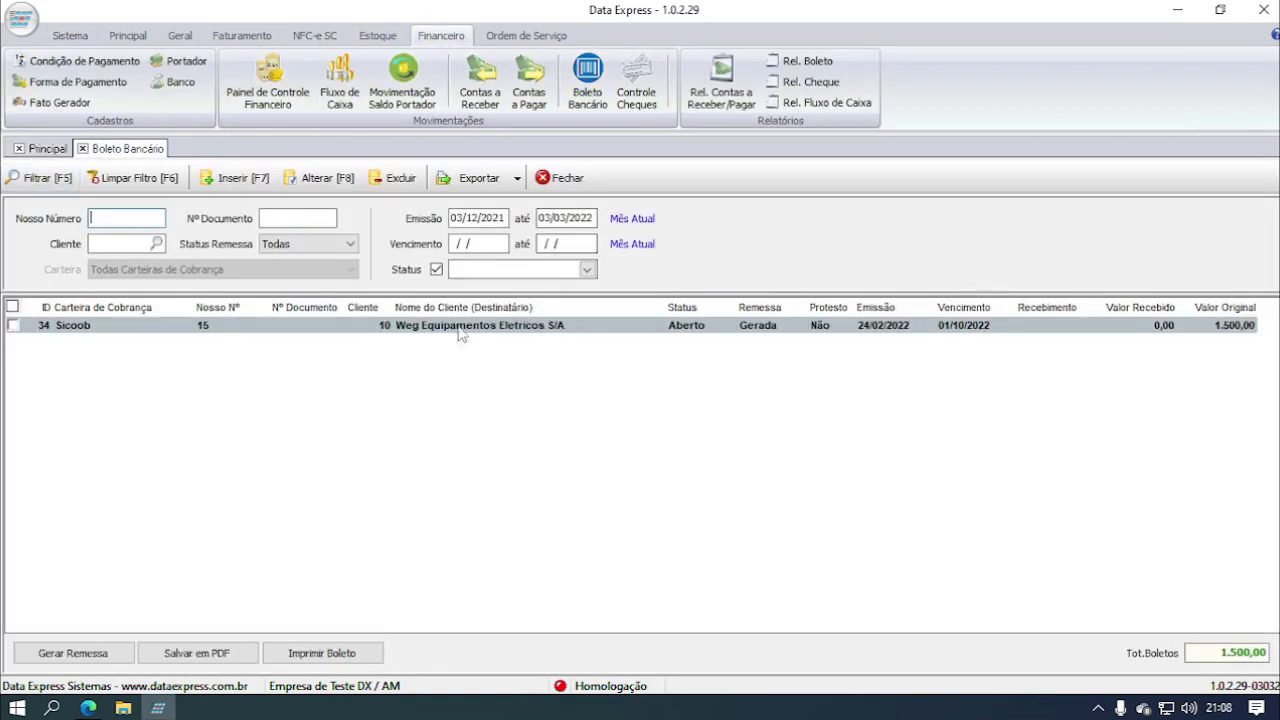
double_click(461, 326)
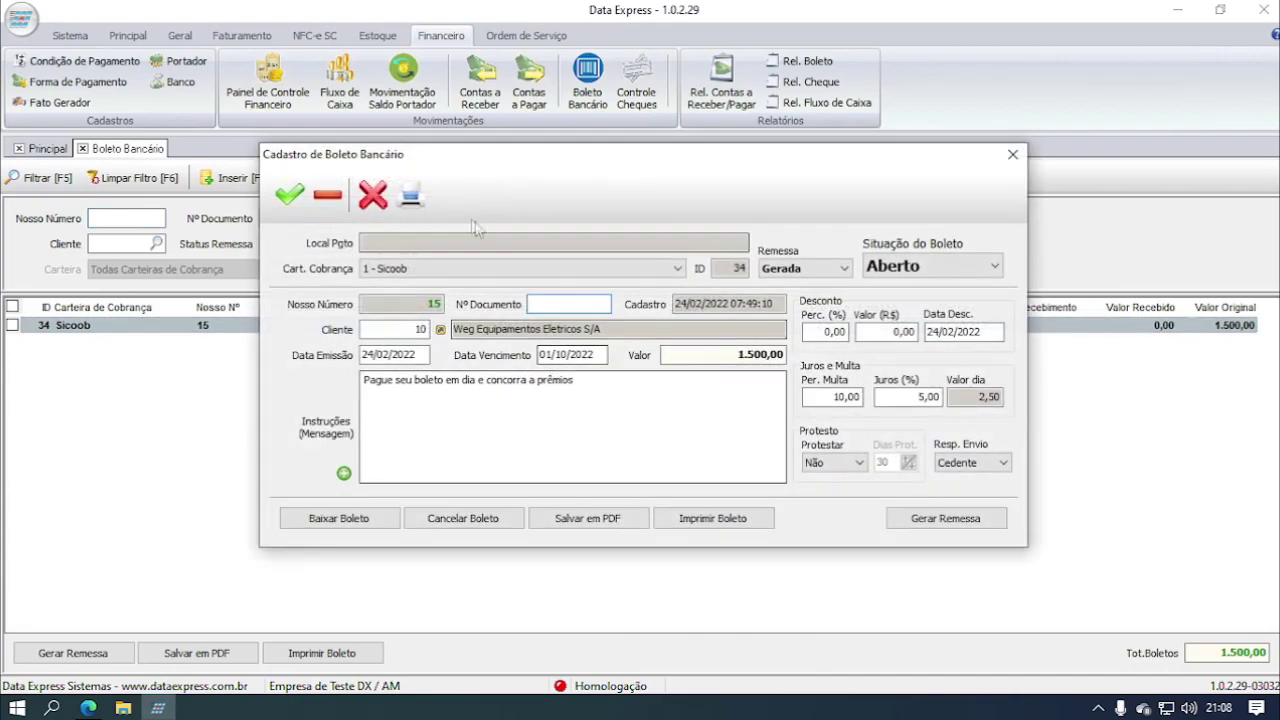
- Preview the boleto's printout and examine its interest, fine and message instructions, closing the preview when done
click(413, 196)
scroll(587, 508, up, 5)
scroll(587, 506, down, 5)
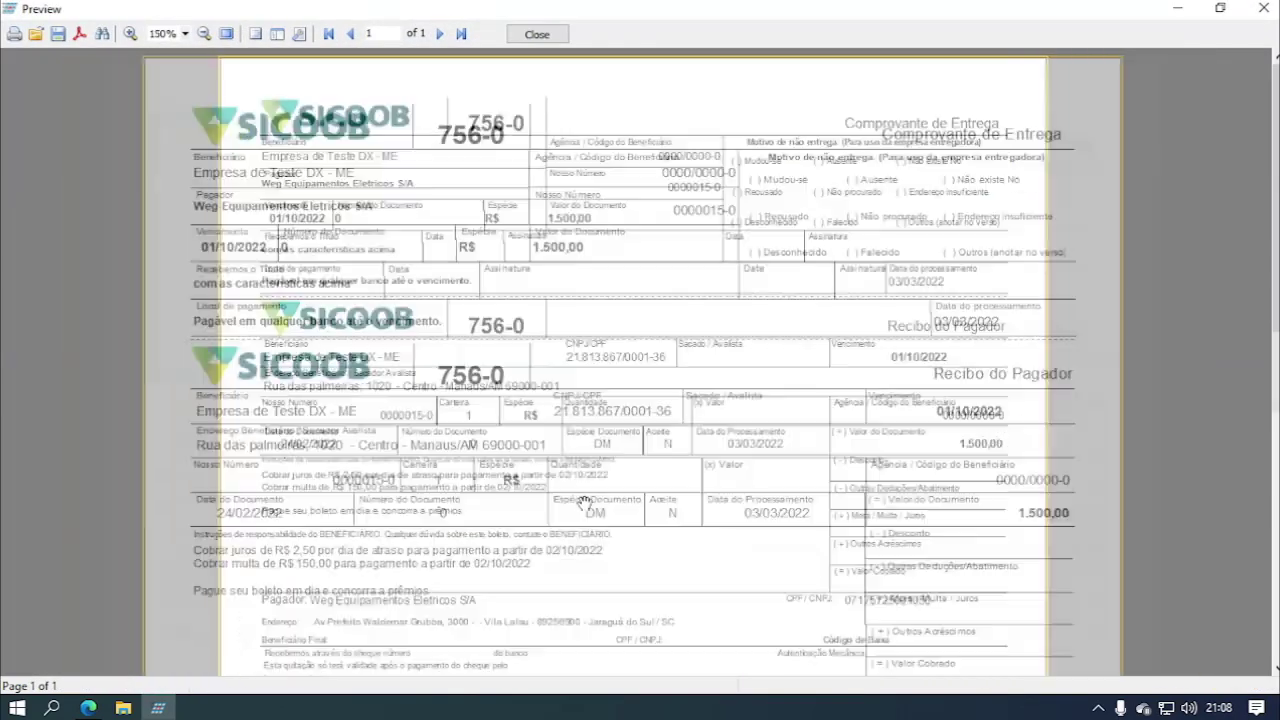
scroll(593, 478, down, 1)
scroll(581, 413, up, 4)
scroll(580, 413, up, 3)
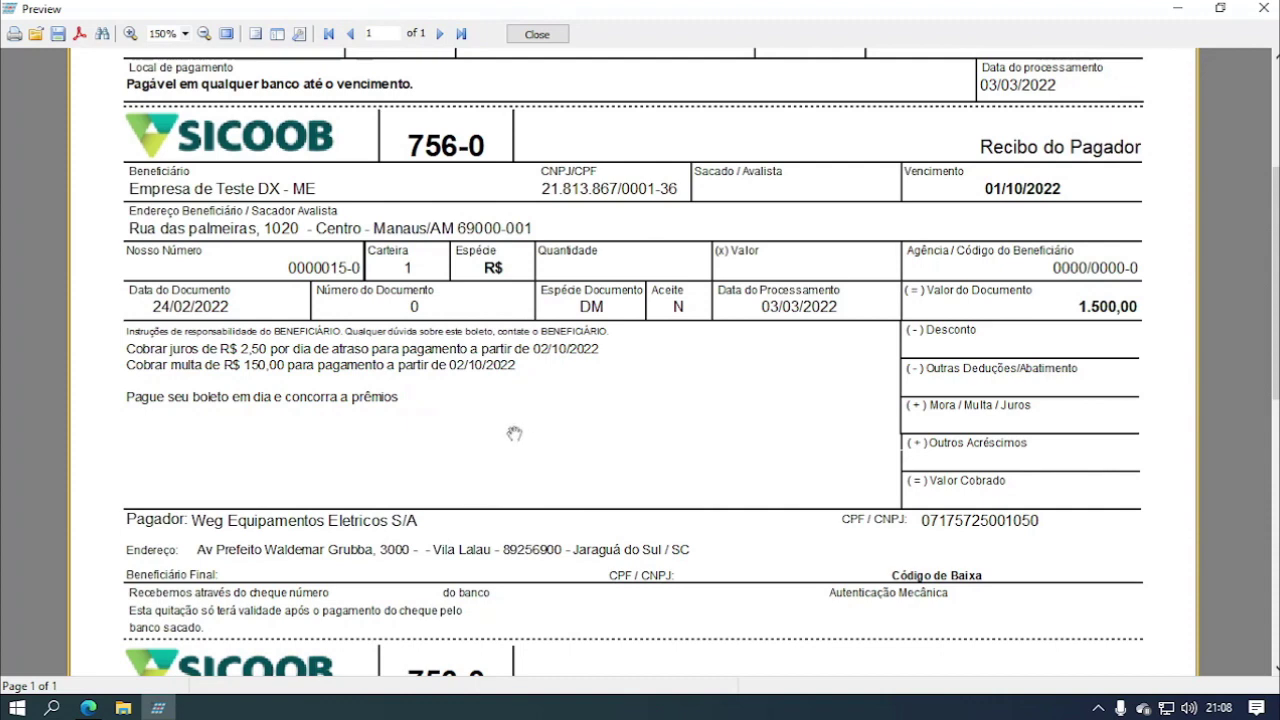
scroll(485, 415, down, 1)
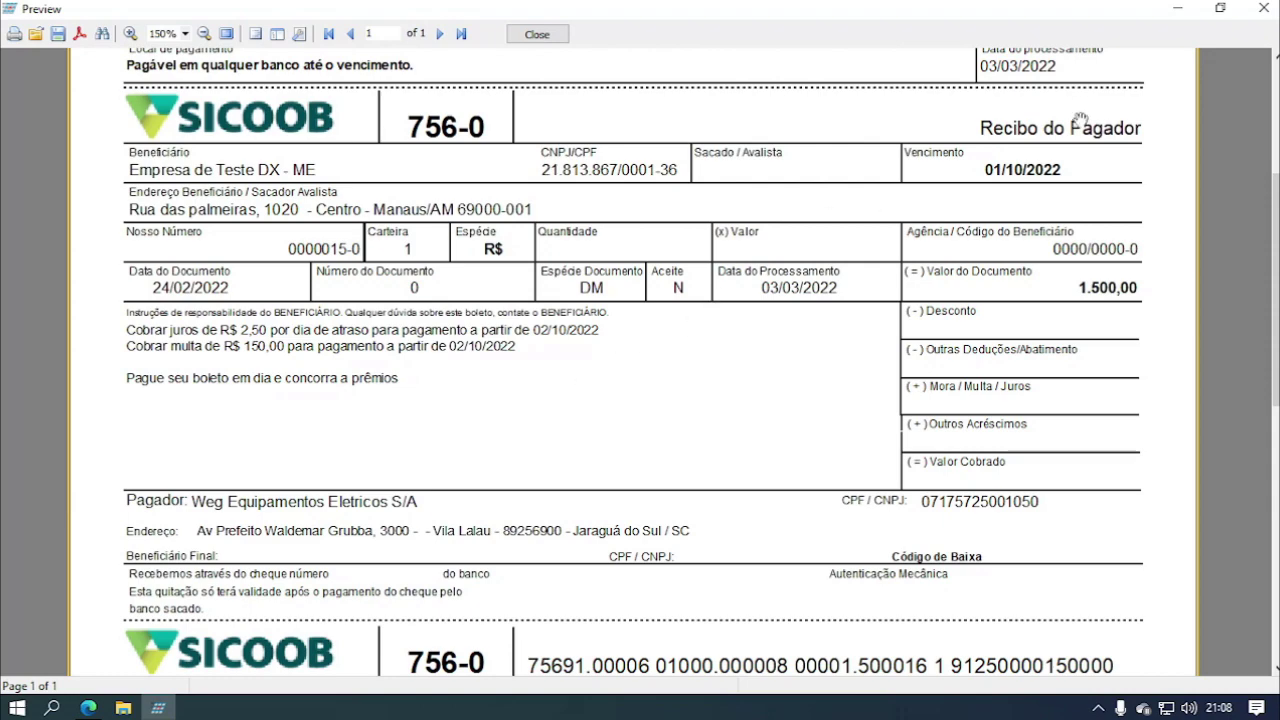
click(1255, 9)
- Compare the boleto's Instruções (Mensagem) text with the instructions in its print preview, and close the boleto record
drag(576, 380, 320, 377)
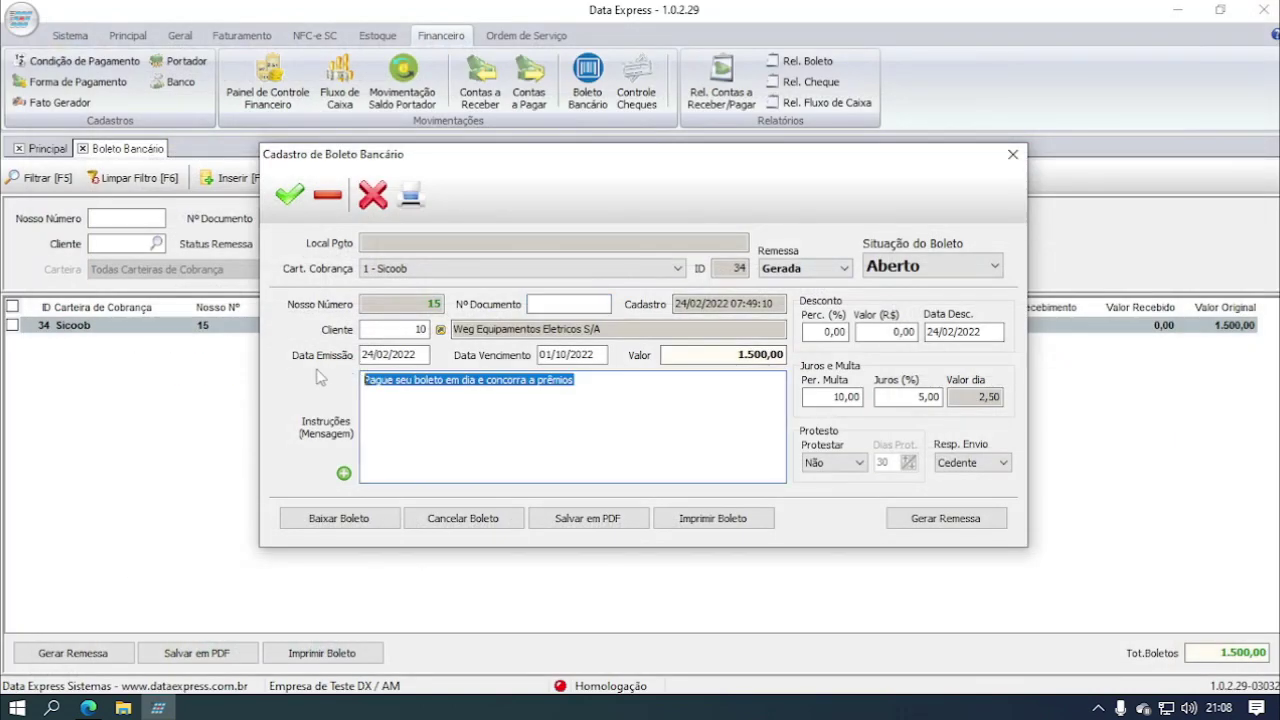
click(583, 400)
click(410, 195)
scroll(271, 414, down, 1)
ctrl+scroll(351, 434, up, 1)
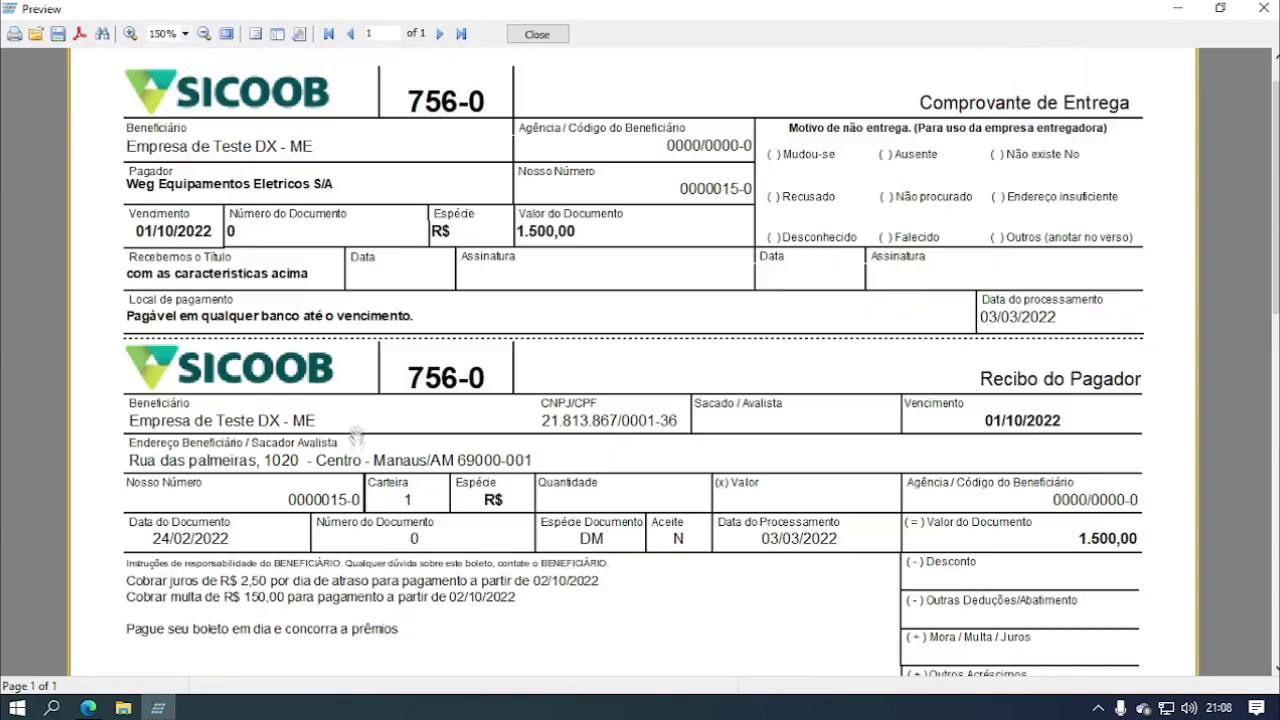
scroll(351, 434, down, 3)
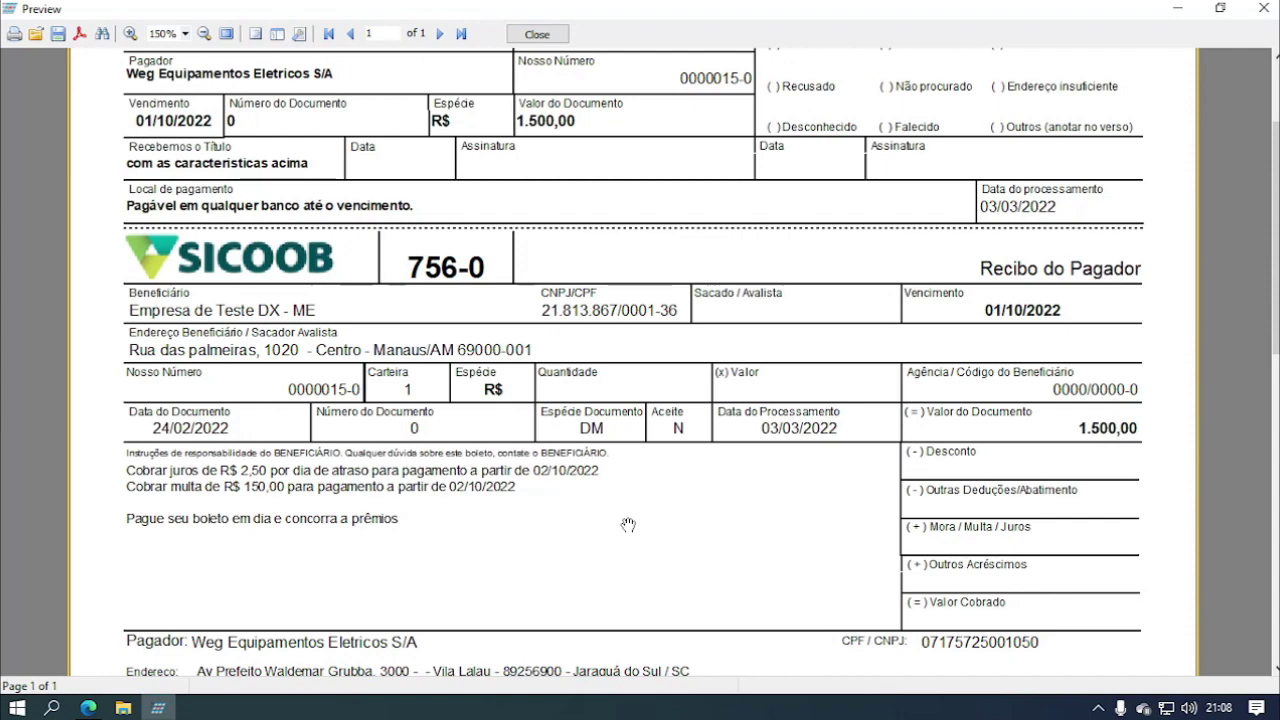
scroll(512, 545, down, 2)
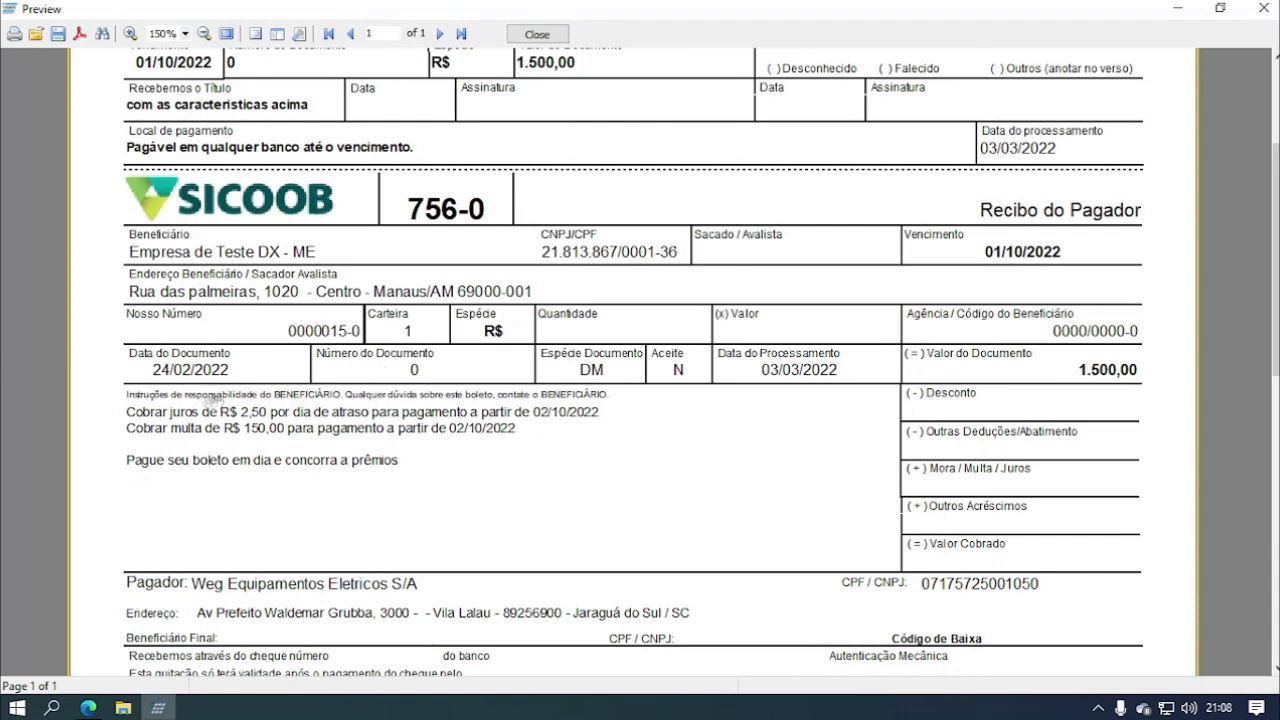
scroll(545, 468, down, 1)
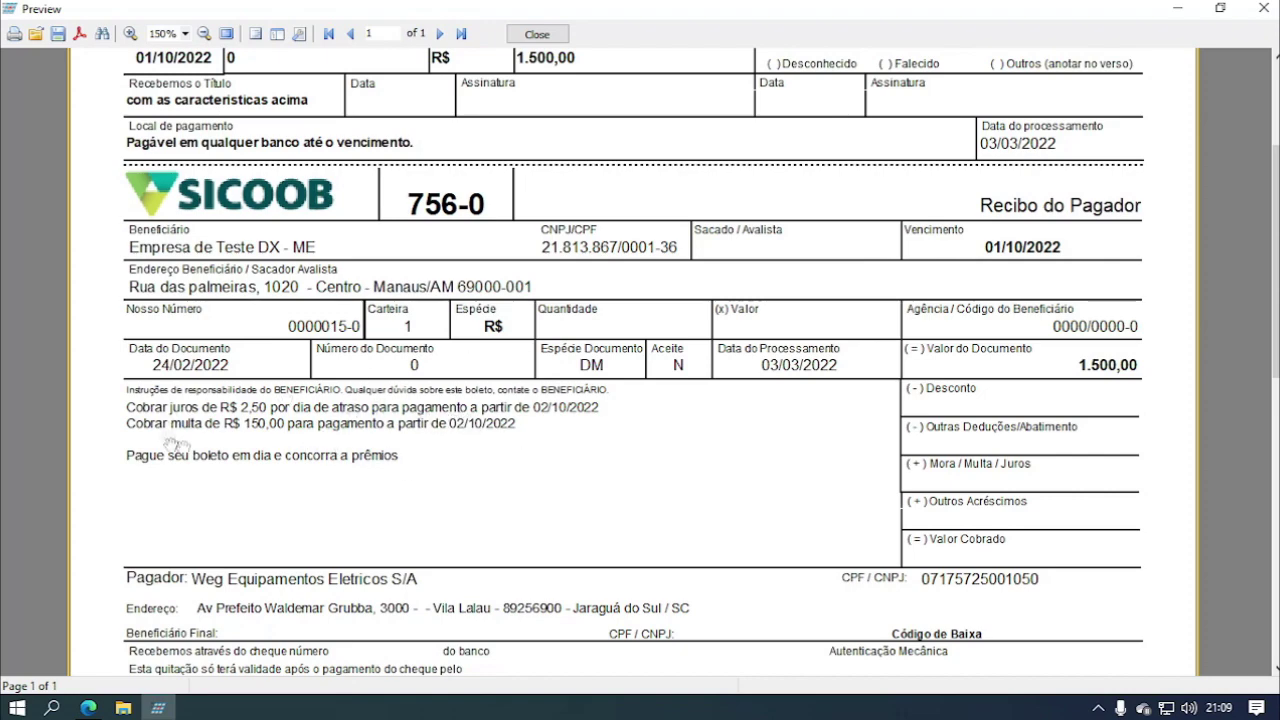
click(537, 34)
click(602, 378)
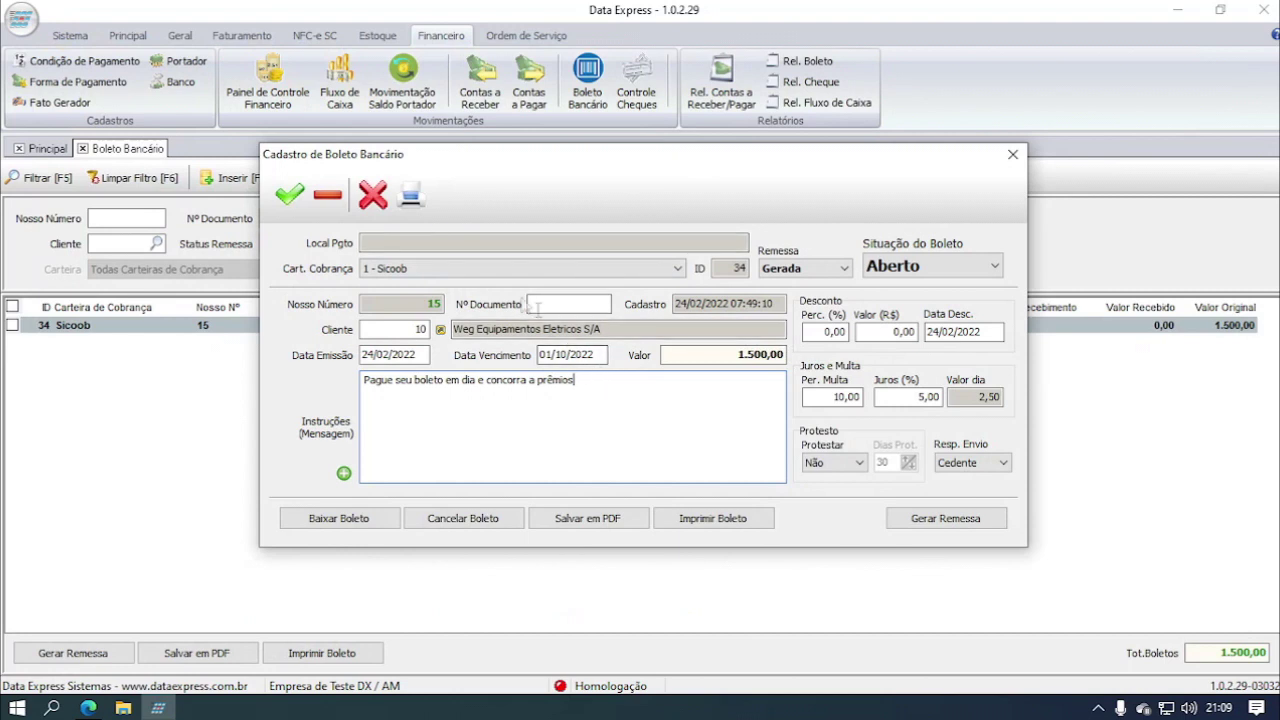
click(374, 196)
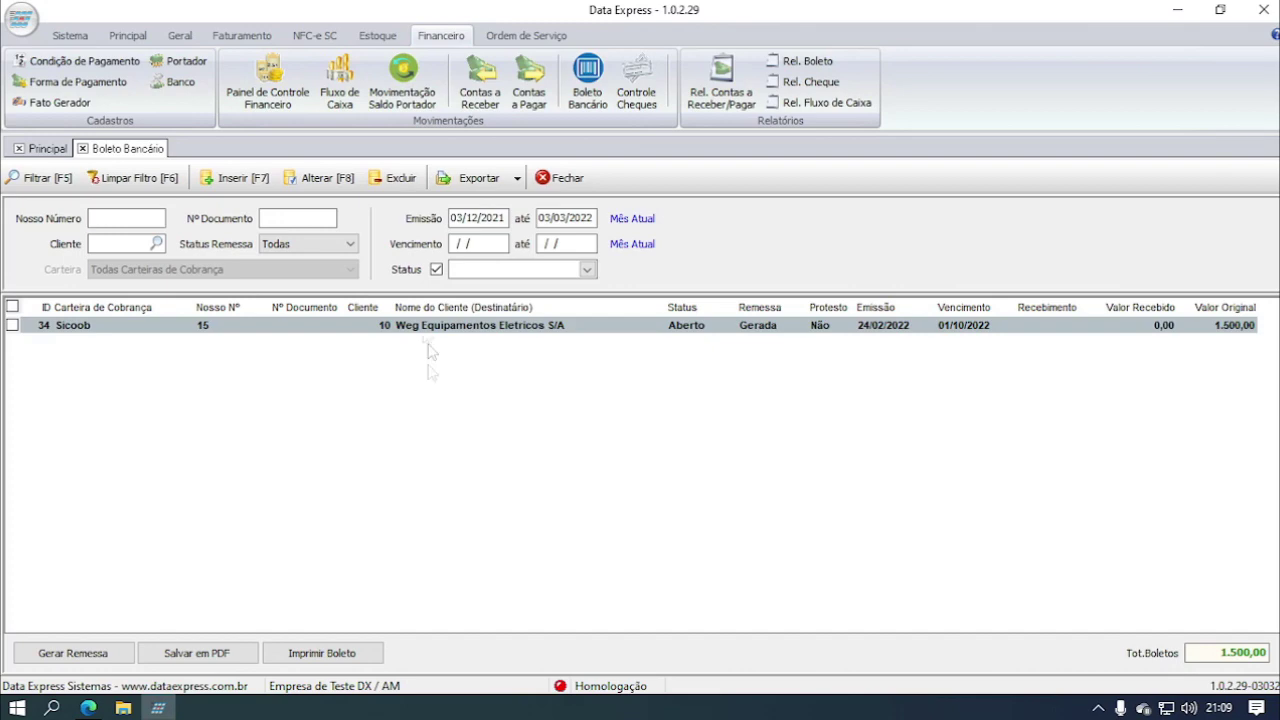
- Return to the release notes PDF in Edge and highlight the item on deleting payments when the NFC-e finalization screen closes
click(88, 708)
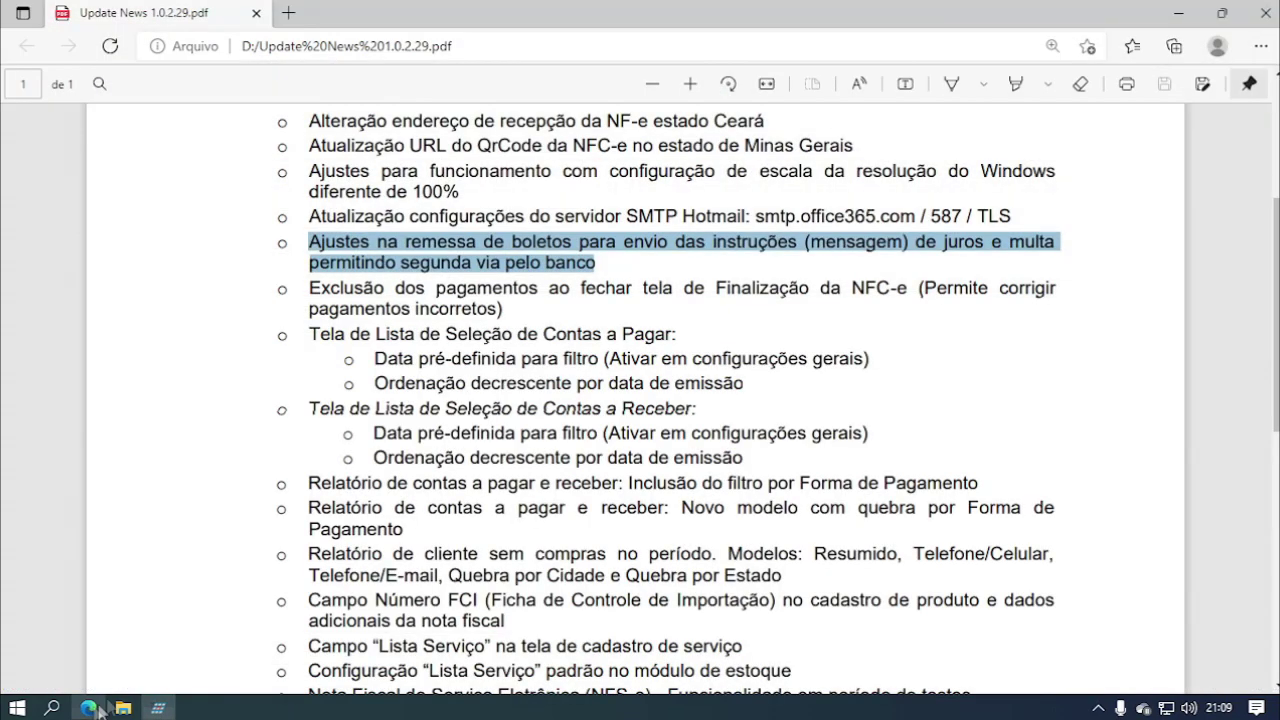
drag(305, 291, 516, 312)
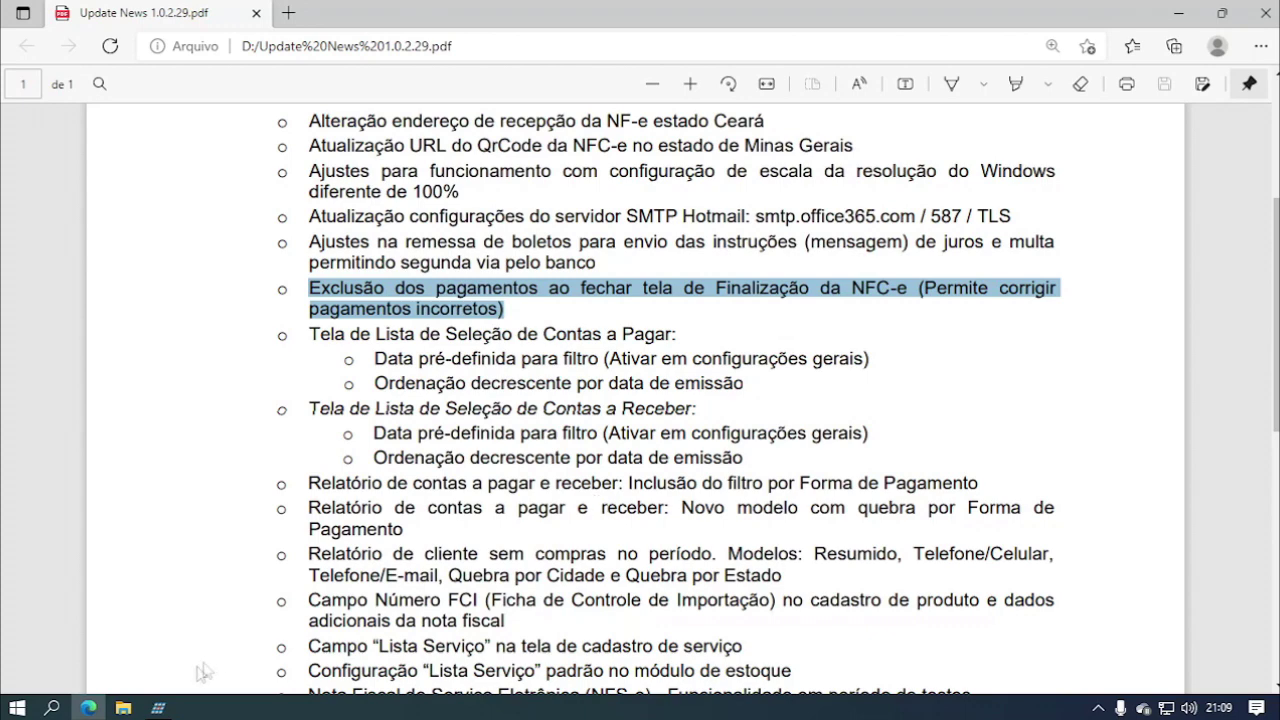
- Switch to Data Express and open the NFC-e issuing screen
click(158, 708)
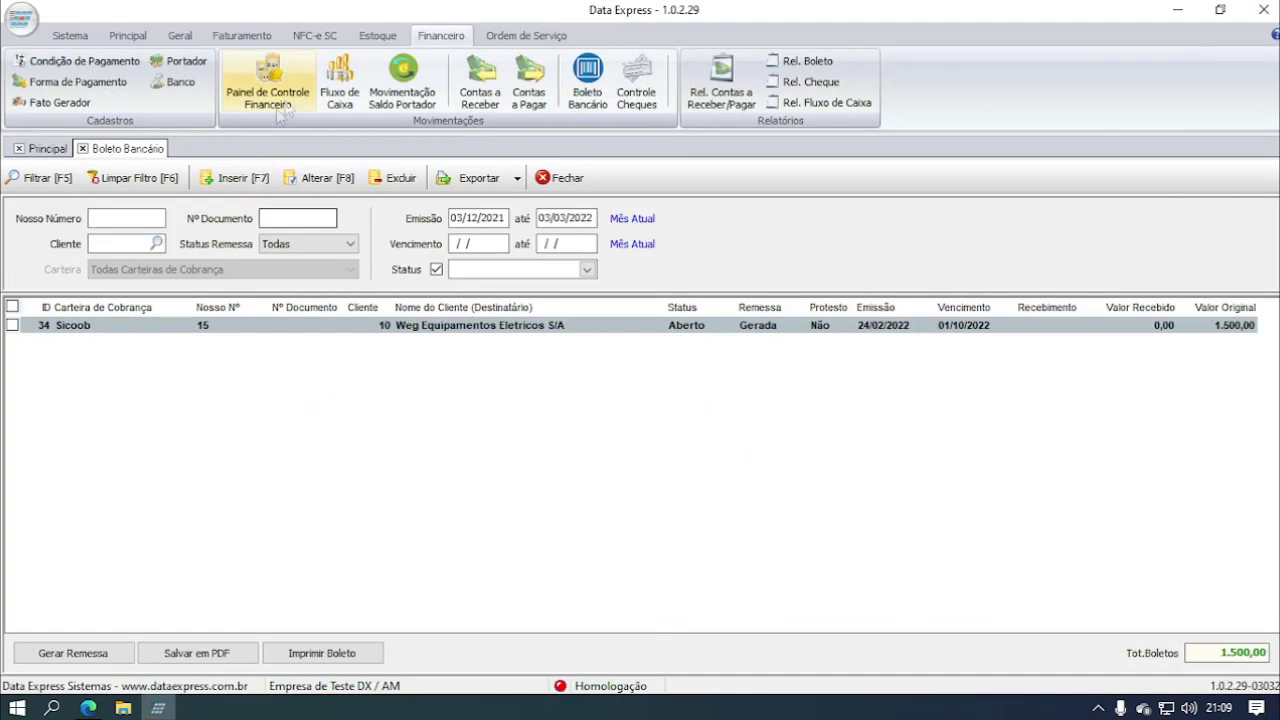
click(313, 37)
click(240, 36)
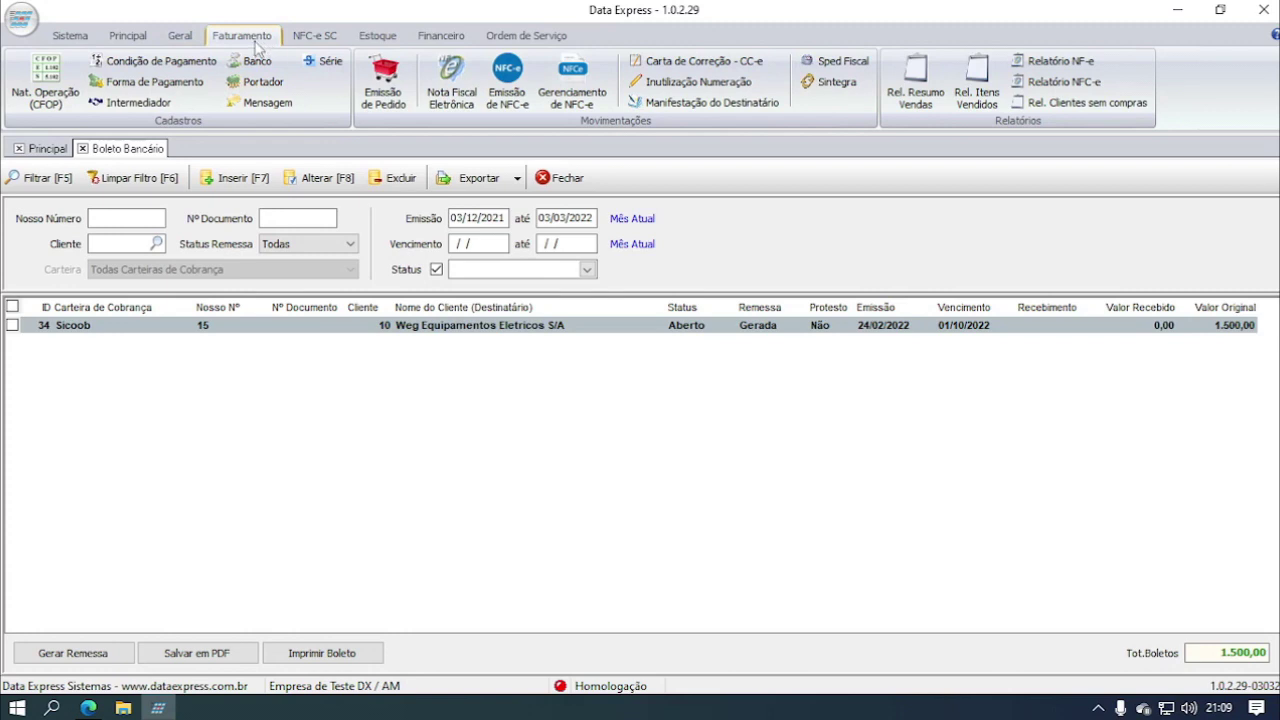
click(512, 92)
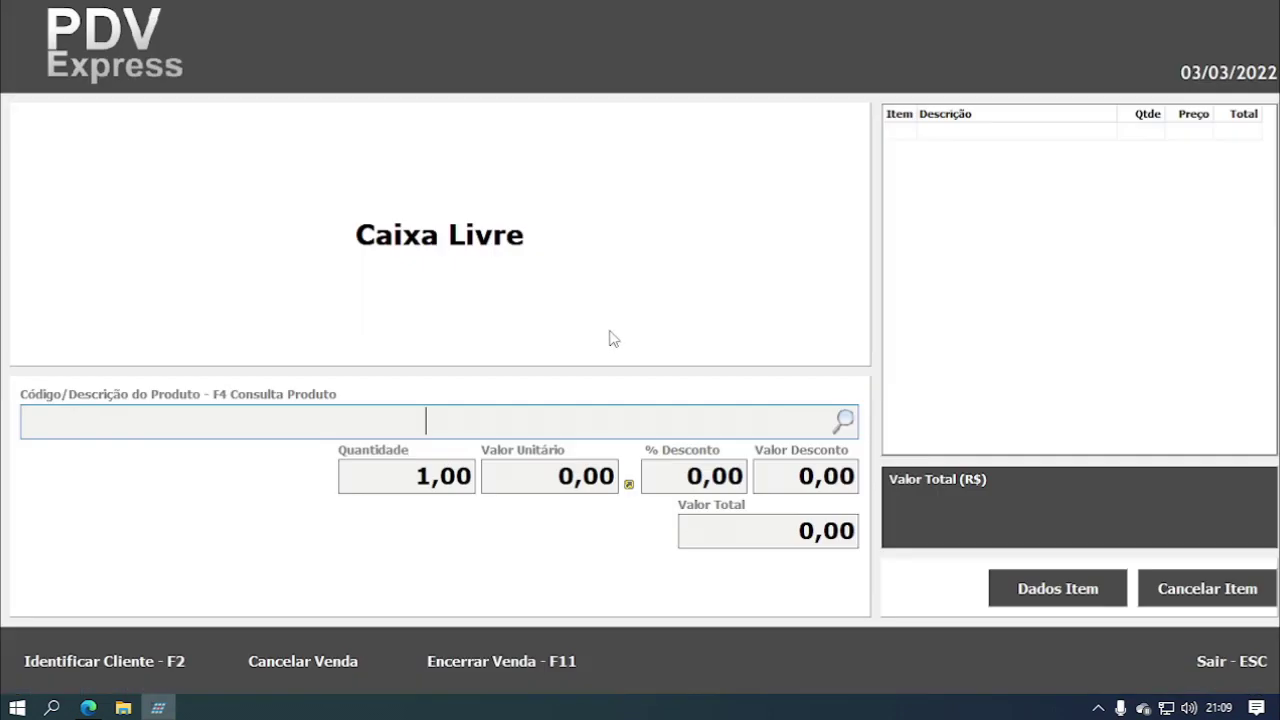
- Add one unit of product code 10 to the sale at its default price without discount
text(10)
key(Return)
key(Return)
key(Return)
key(Return)
key(Return)
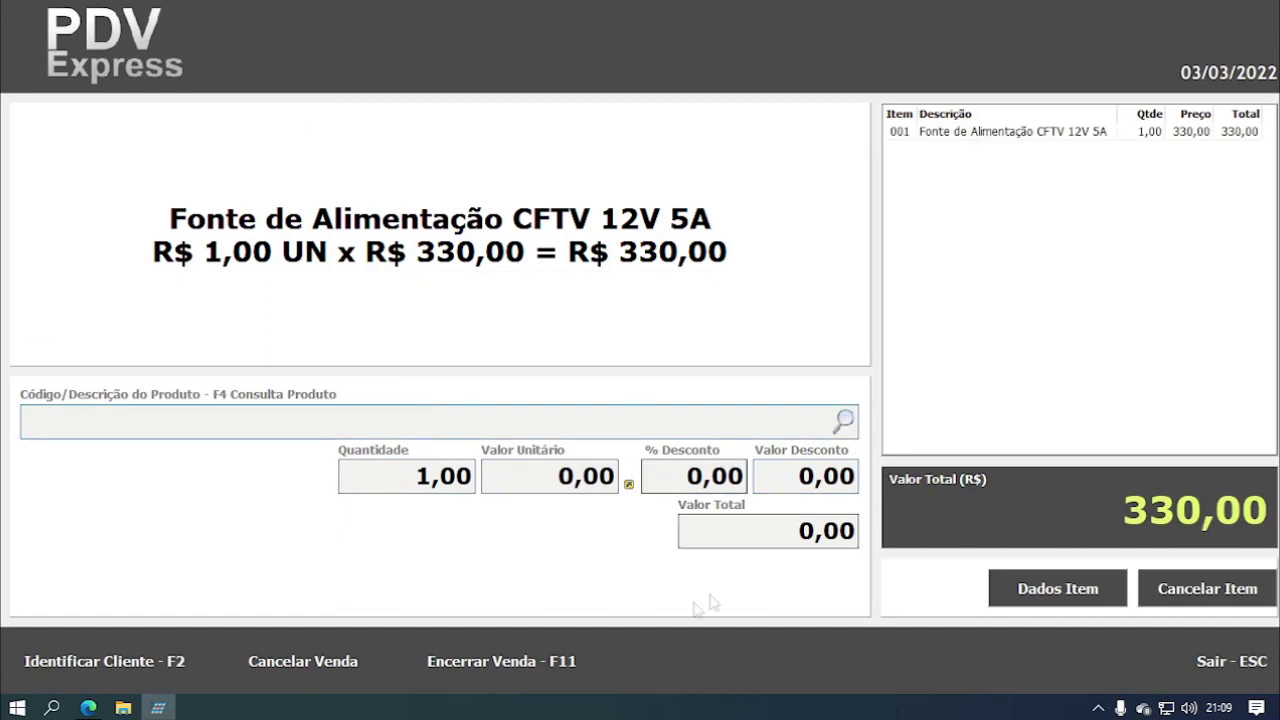
- Open the NFC-e finalization for the sale and register a 100,00 payment in Dinheiro
click(503, 661)
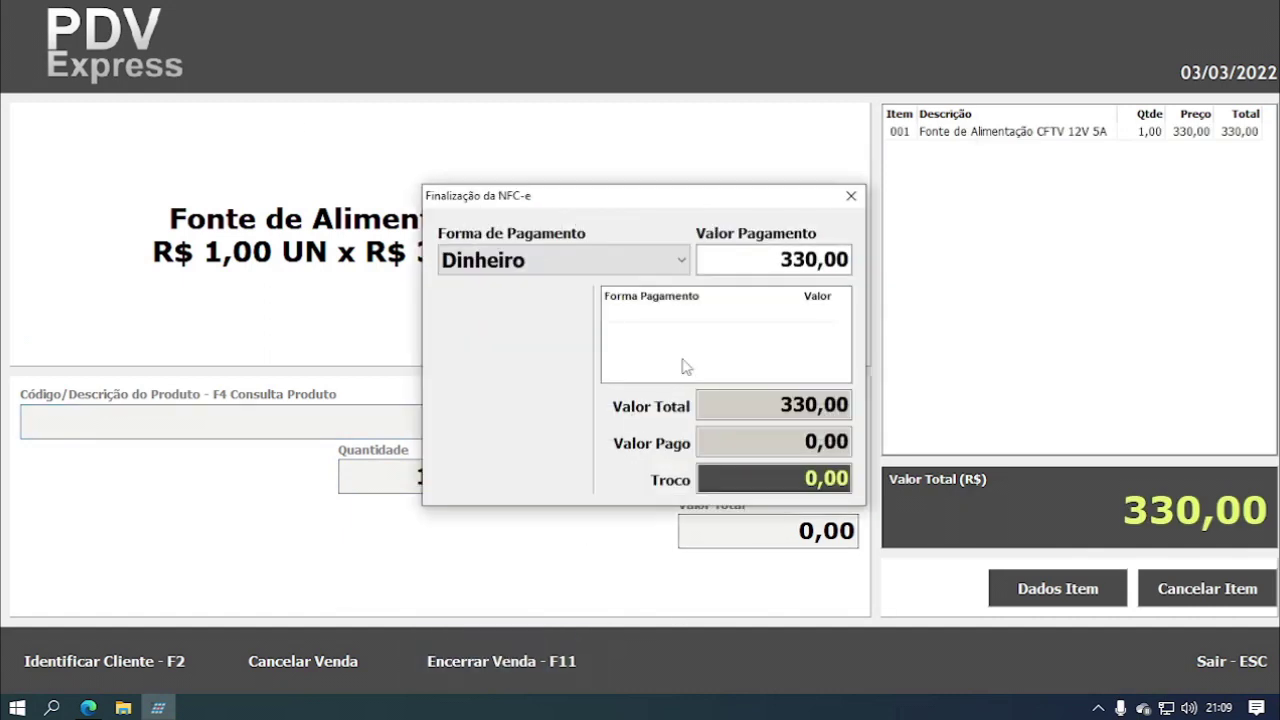
text(10)
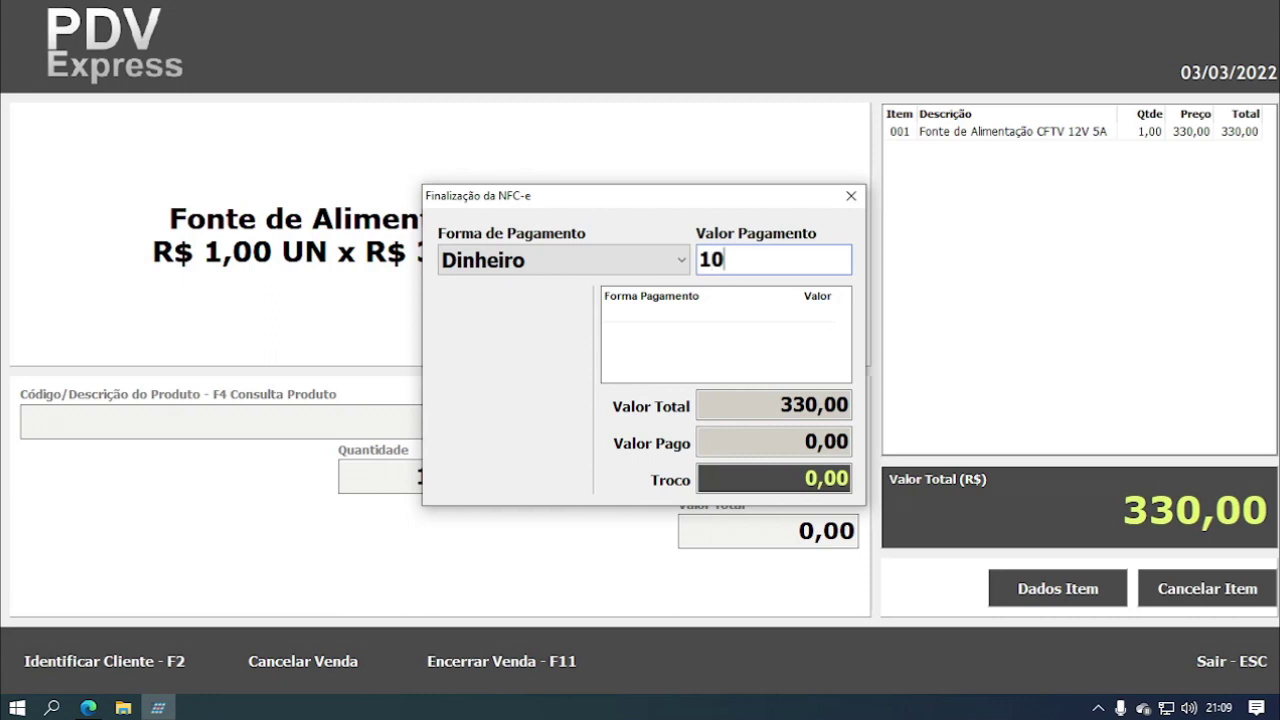
text(0)
key(Return)
- Register a second payment of 158,00 in Cheque for the NFC-e
click(586, 262)
click(571, 311)
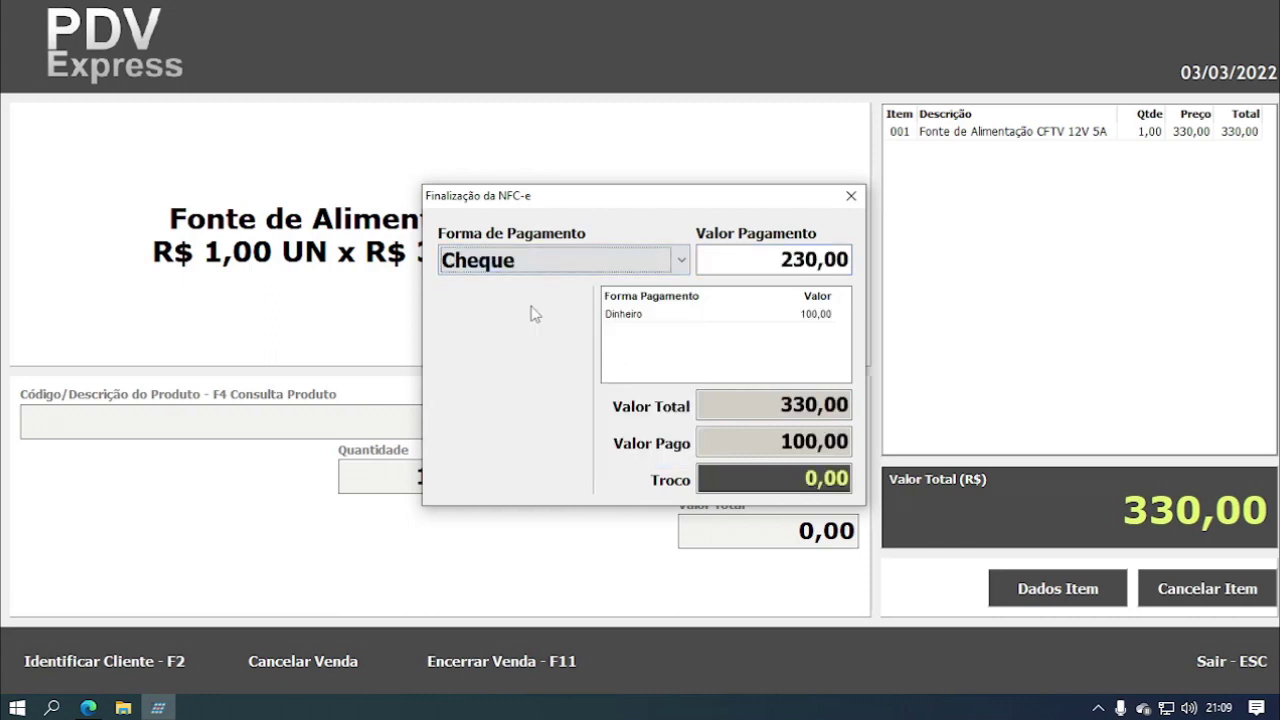
key(Tab)
text(158)
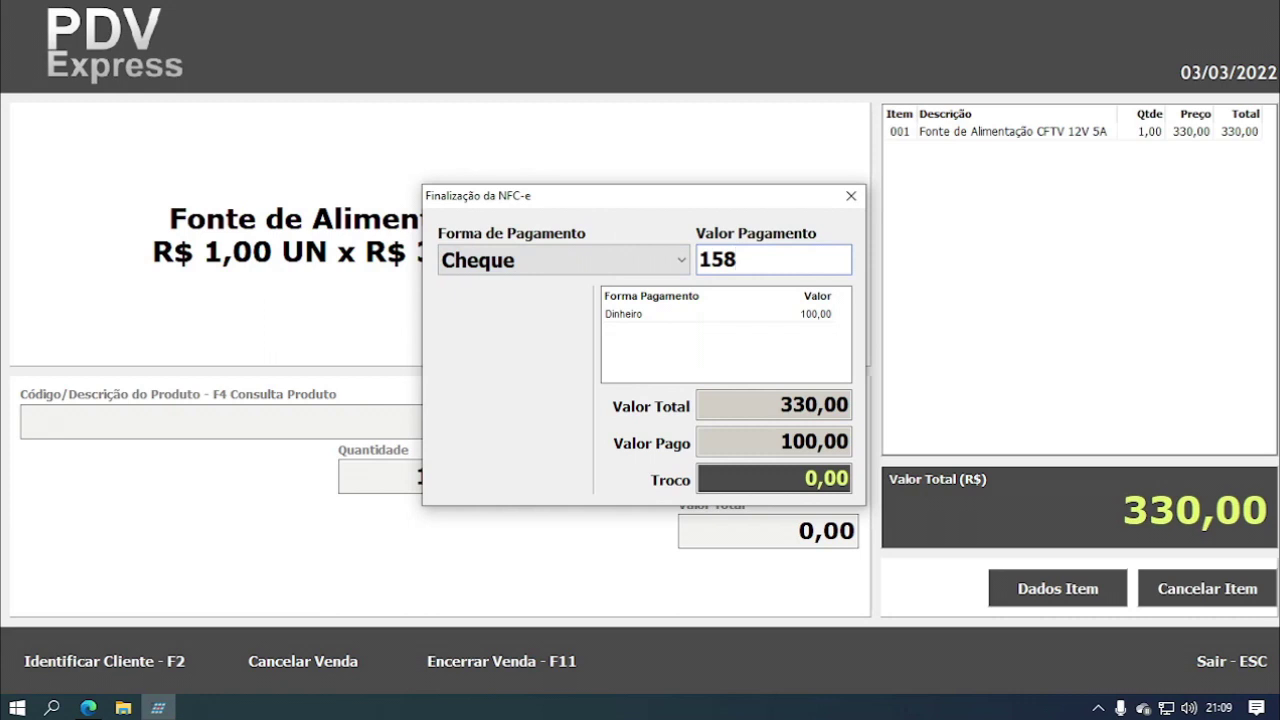
key(Return)
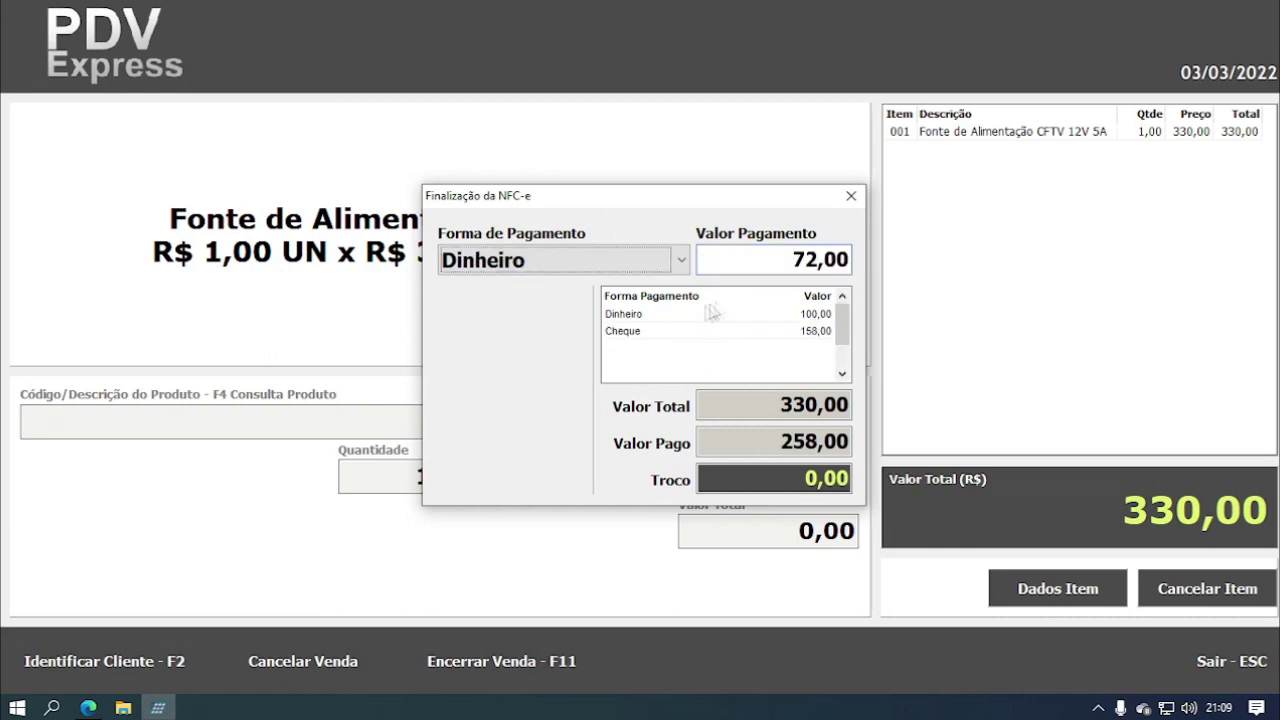
- Review the registered payment lines, close the NFC-e finalization screen and reopen it to check the payment list
click(804, 336)
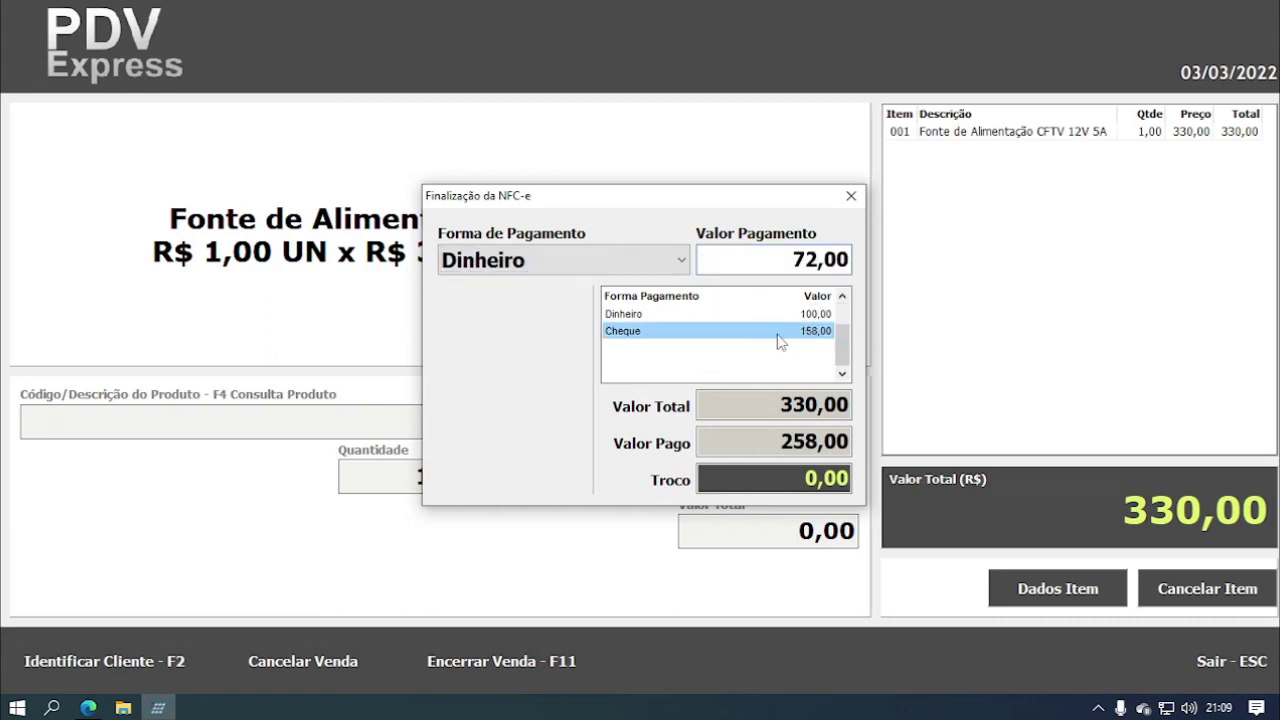
click(731, 318)
click(735, 330)
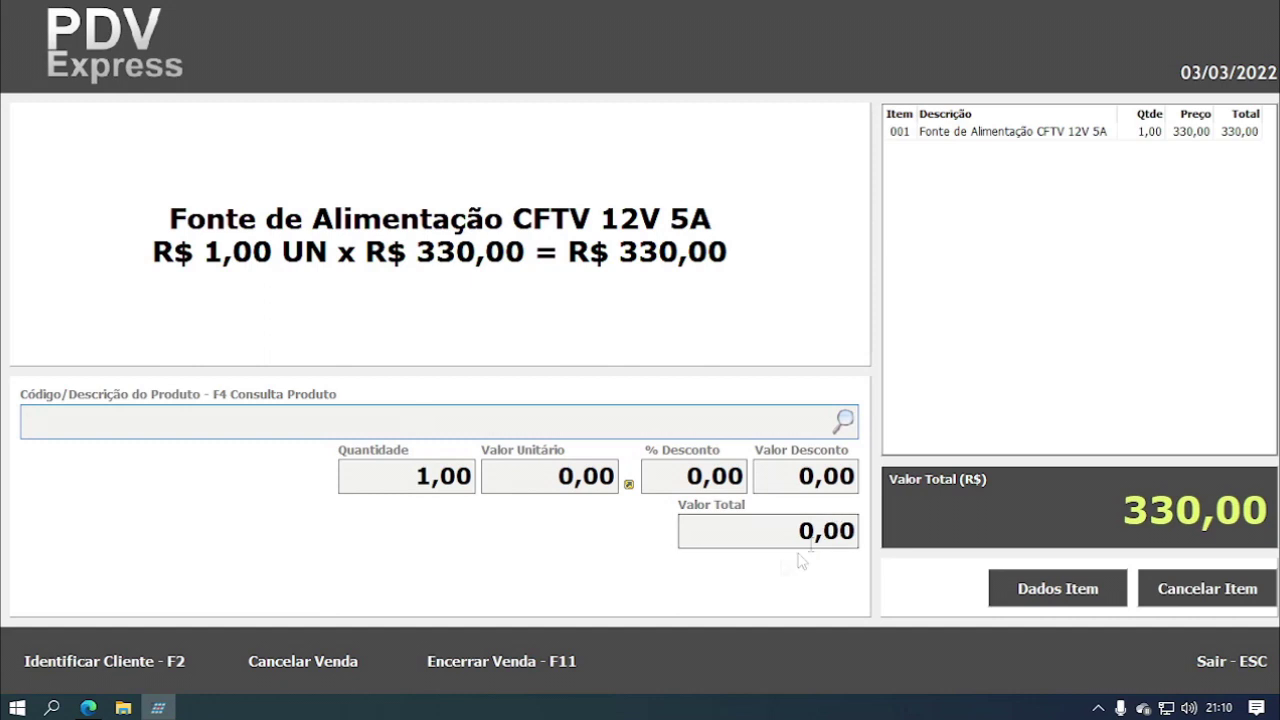
click(518, 662)
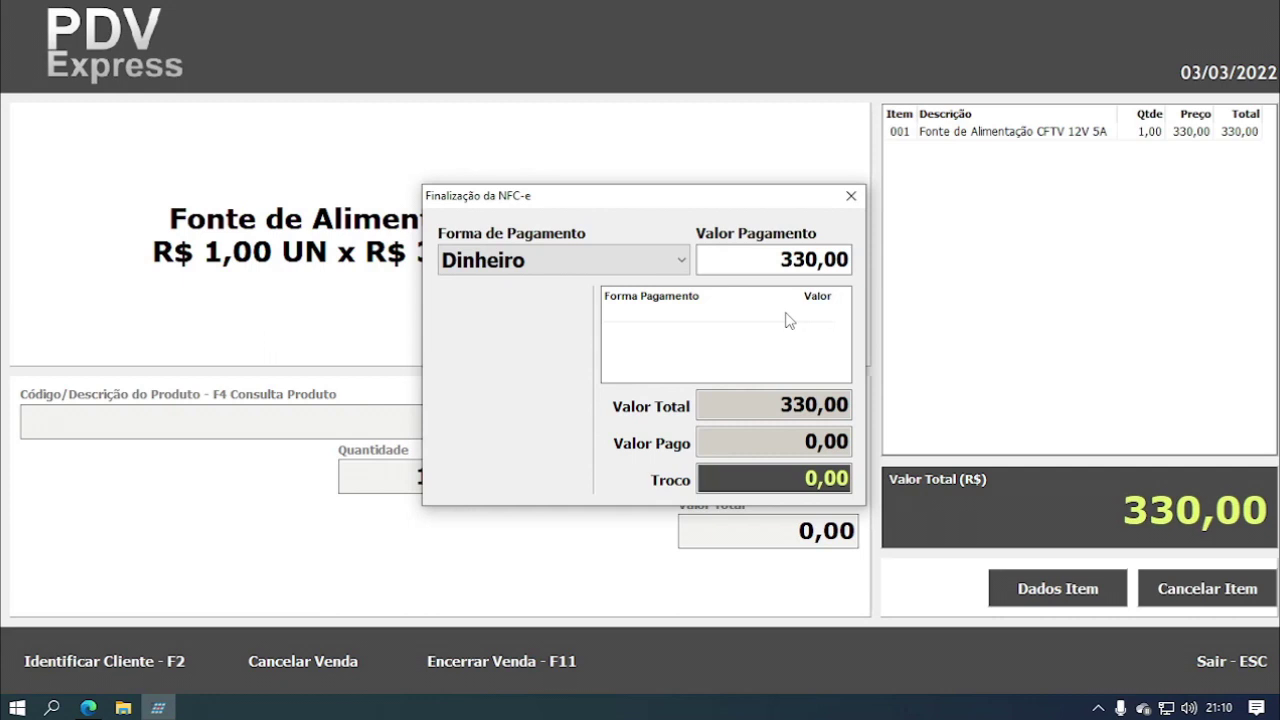
- Return to the release notes PDF and highlight the Contas a Pagar and Contas a Receber items on predefined filter date and descending order
key(alt+Tab)
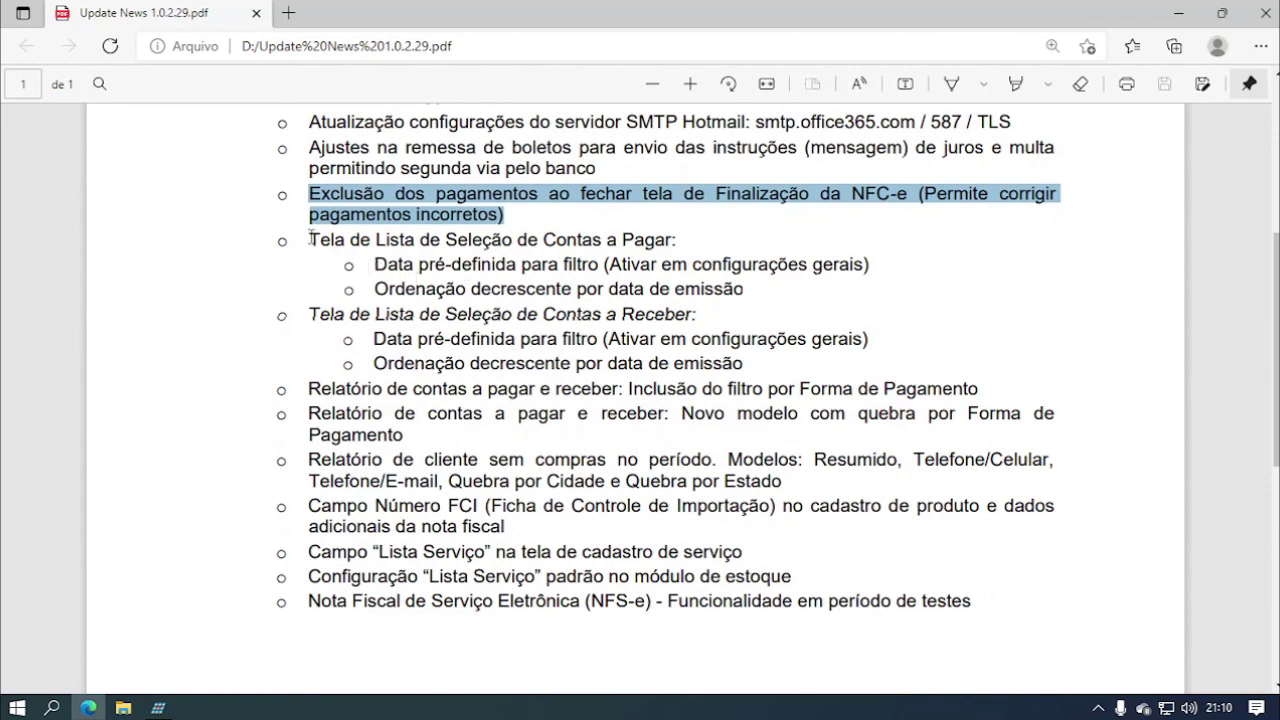
drag(311, 238, 754, 362)
triple_click(392, 264)
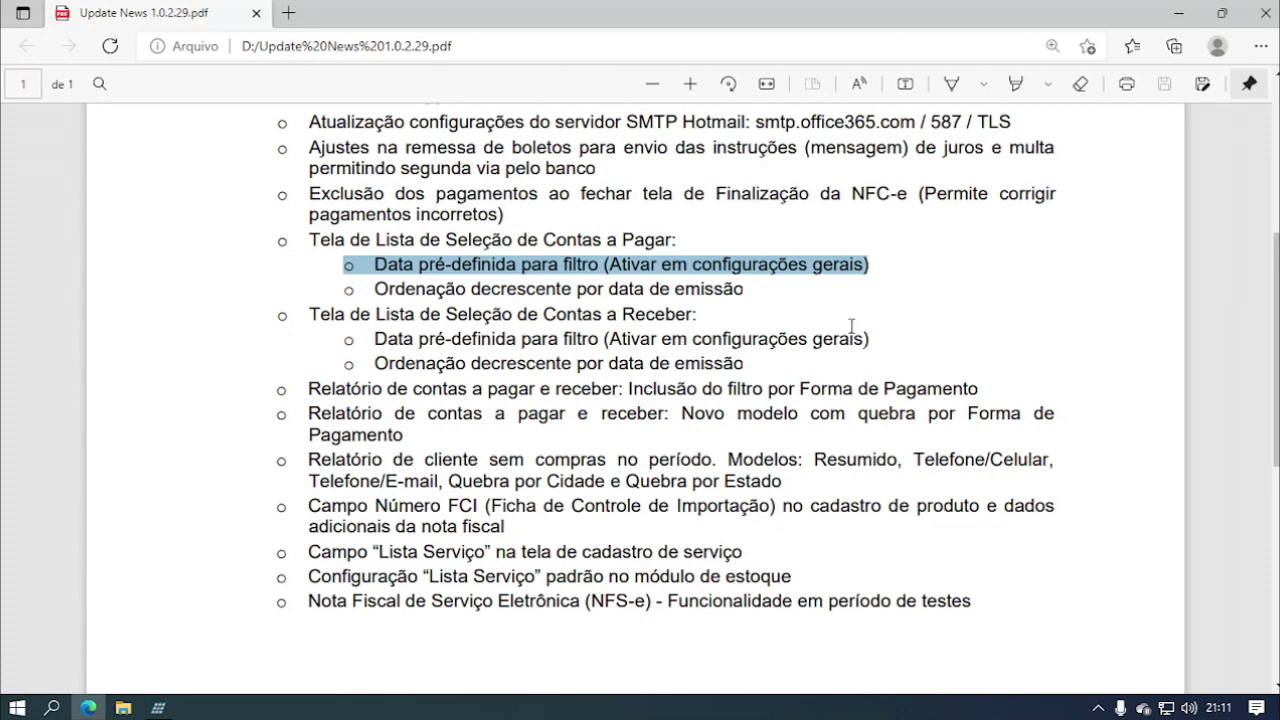
double_click(494, 288)
right_click(499, 290)
click(718, 281)
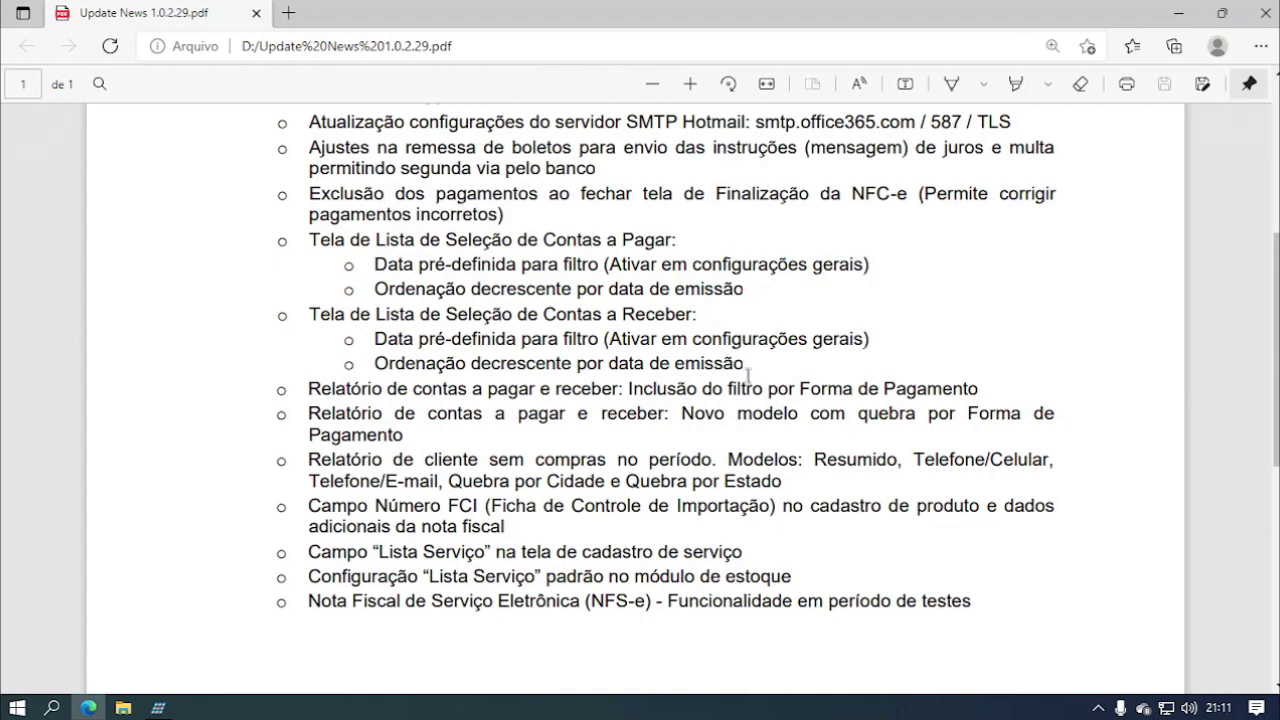
- Switch to Data Express and open Configurações Gerais in the control panel to check the initial date filter option
click(158, 707)
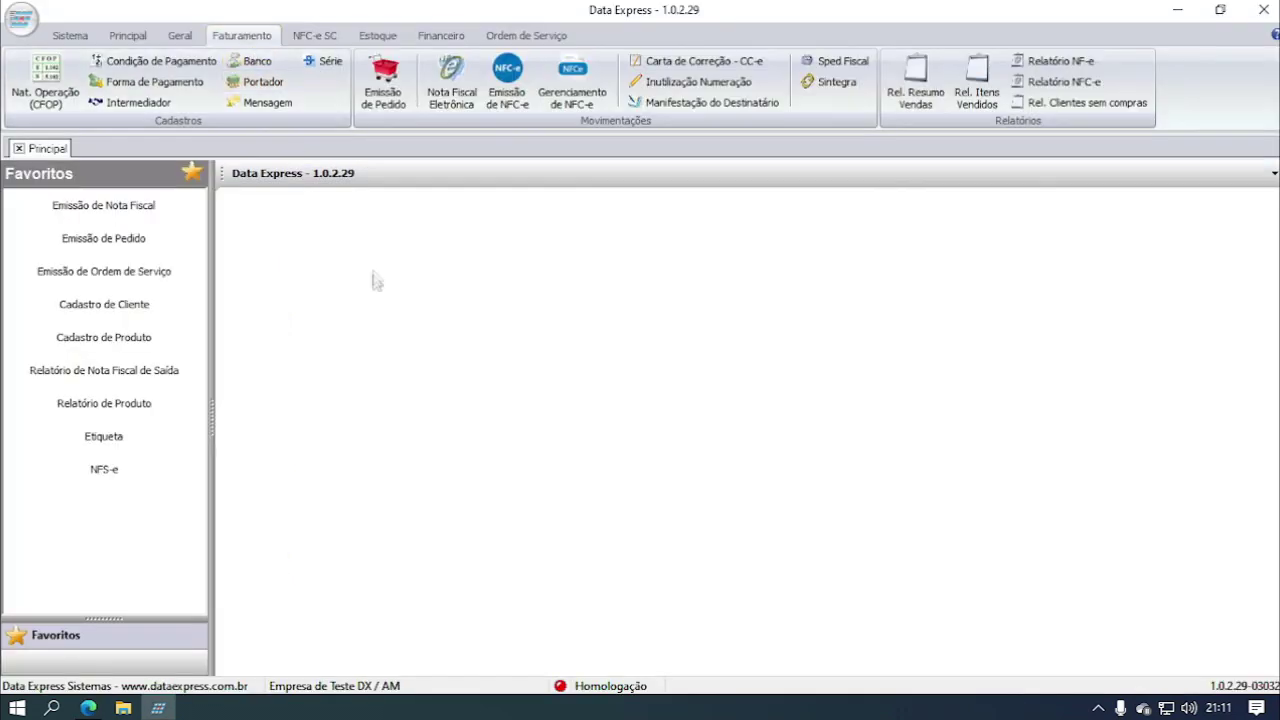
click(73, 40)
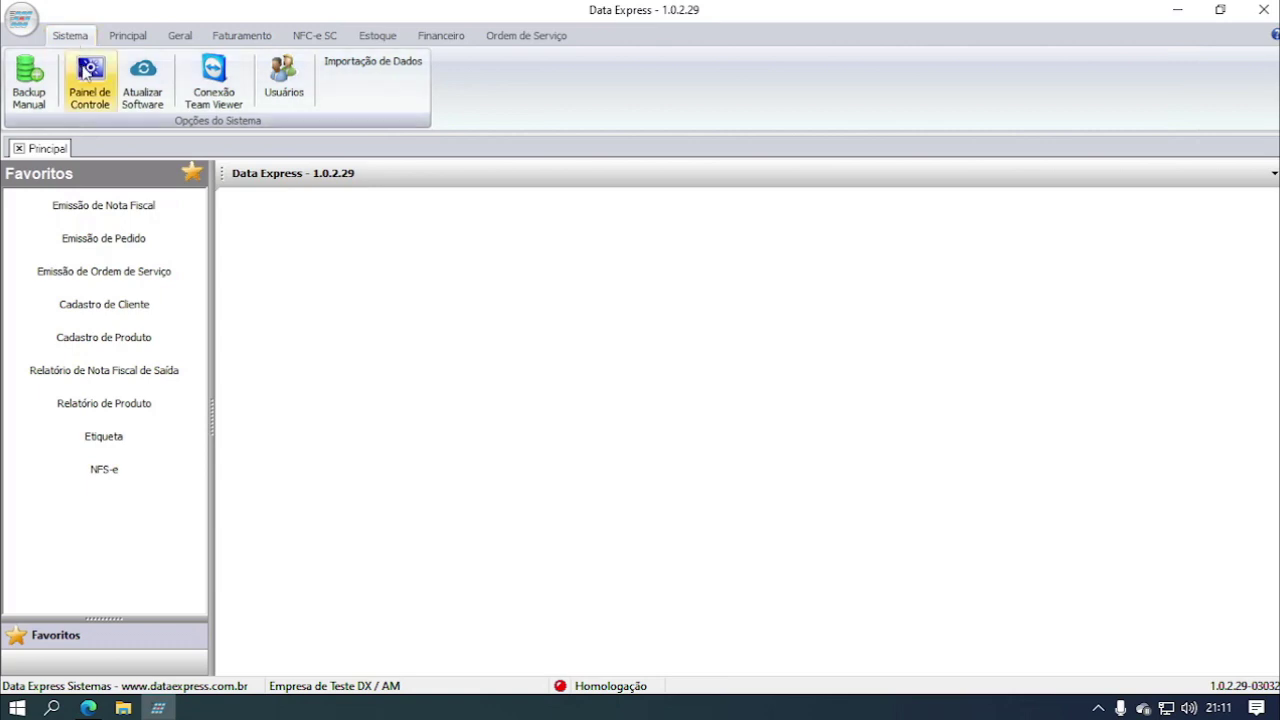
click(89, 74)
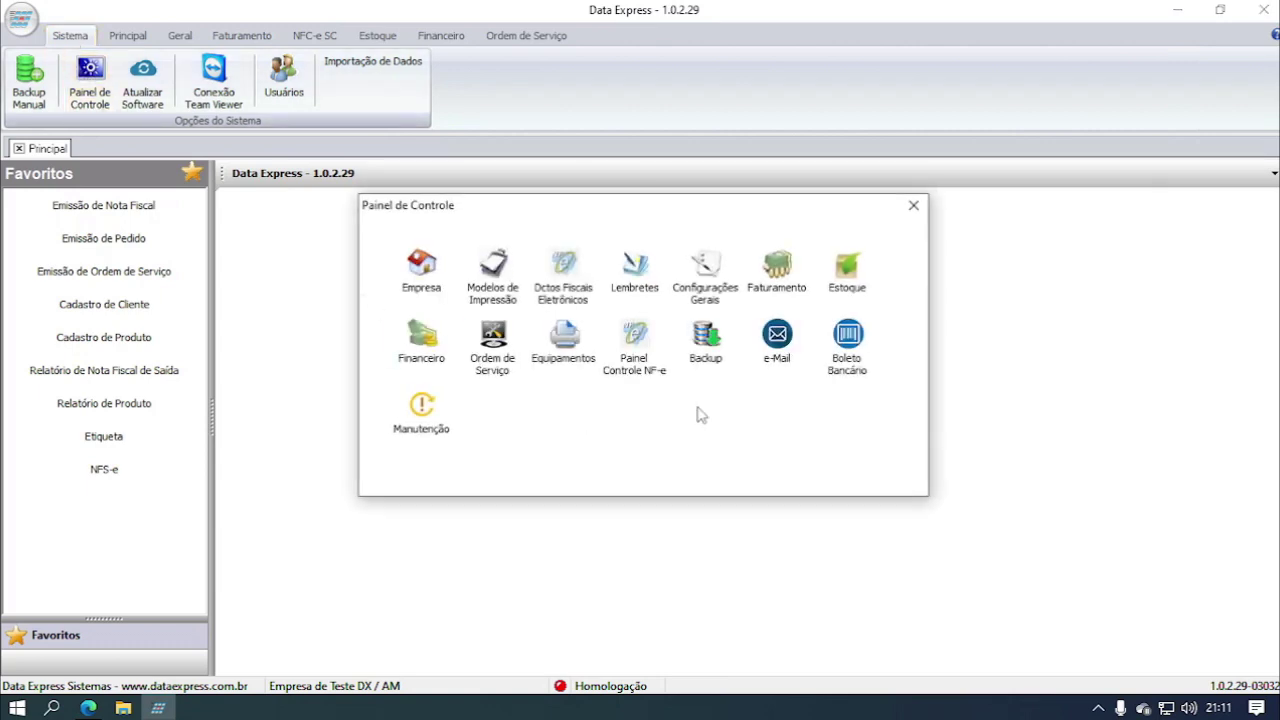
click(702, 289)
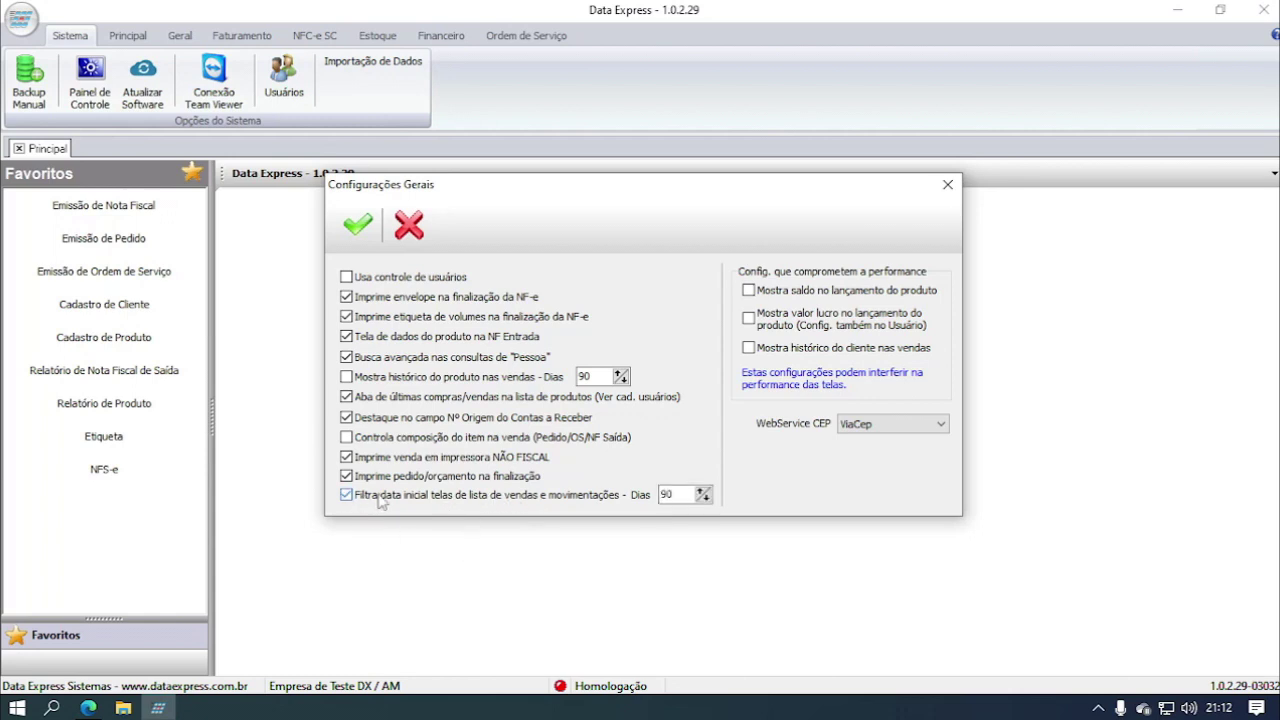
- Set the initial date filter for the sales and movement lists to 60 days, save the general settings and close the control panel
double_click(667, 494)
text(6)
click(357, 225)
click(914, 206)
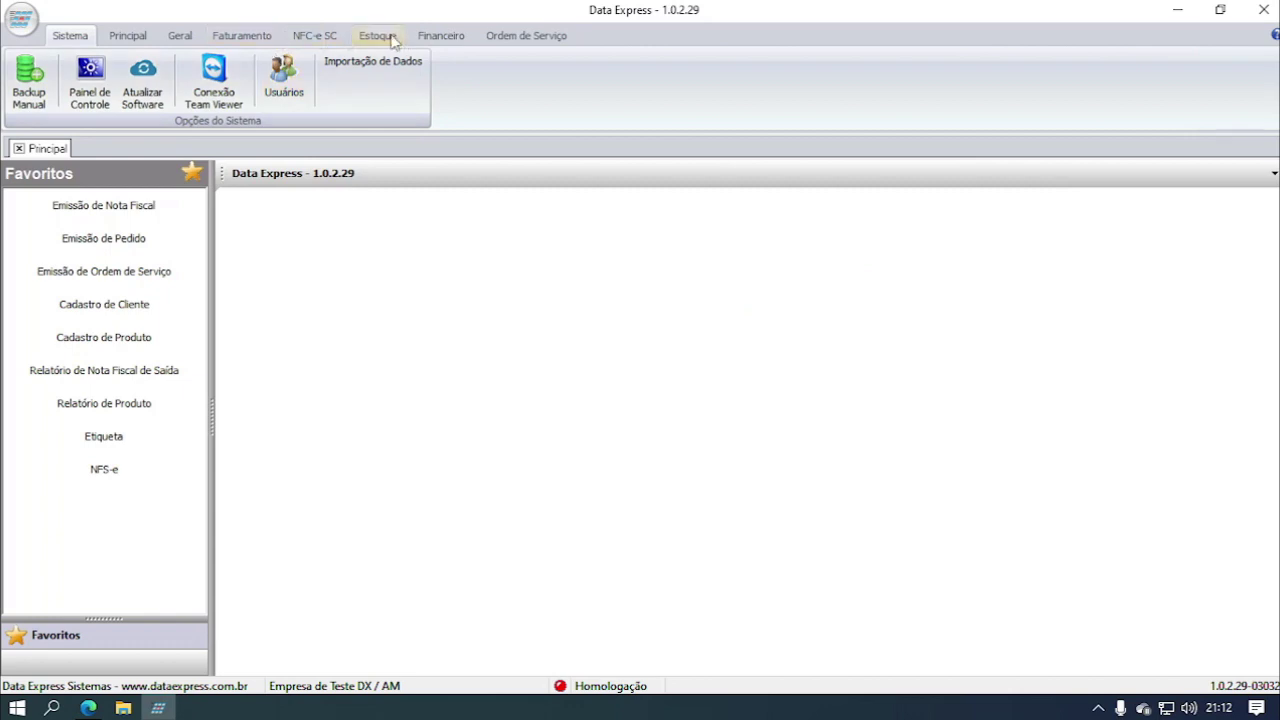
- Open the Contas a Receber list and clear the initial Emissão date so older titles are included
click(429, 38)
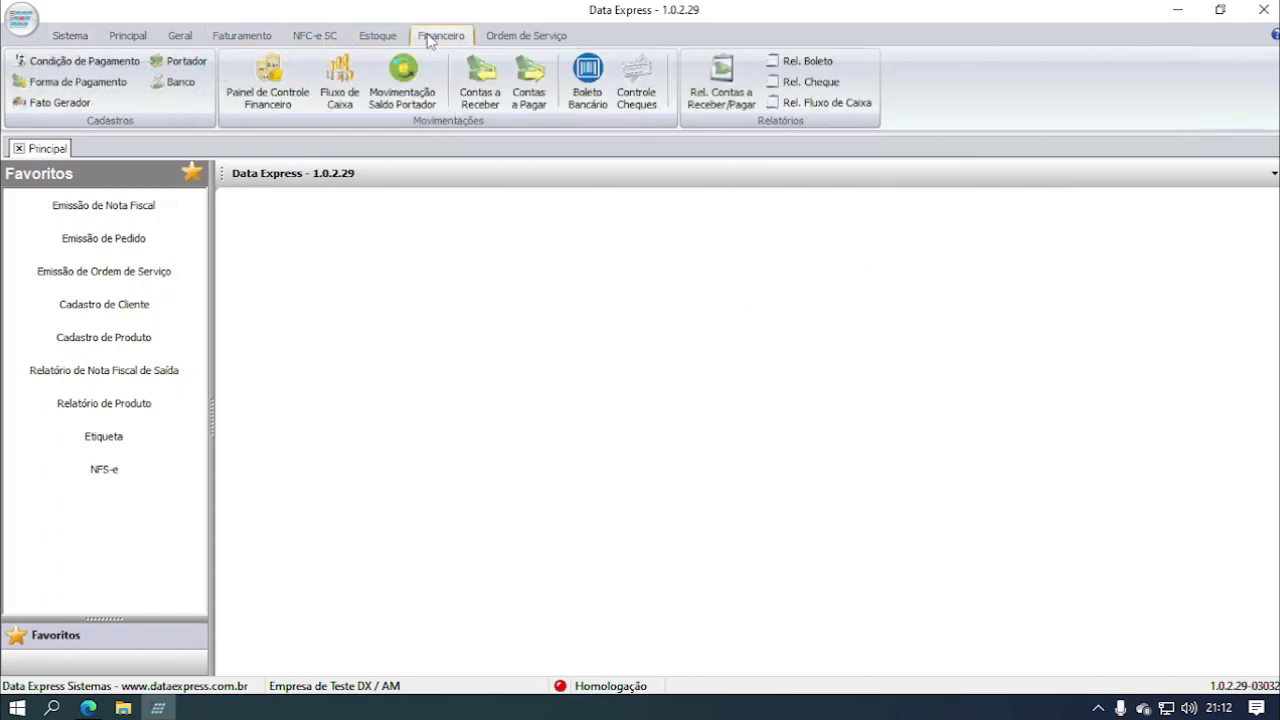
click(482, 90)
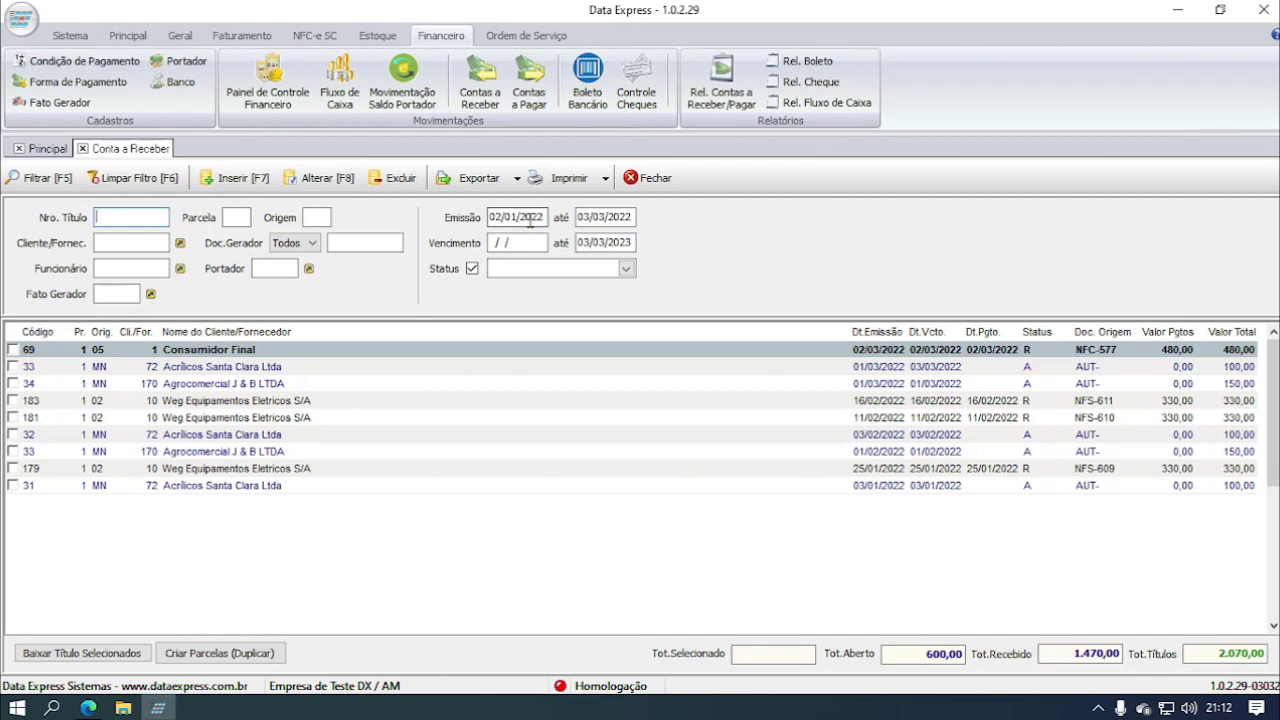
drag(543, 211, 478, 213)
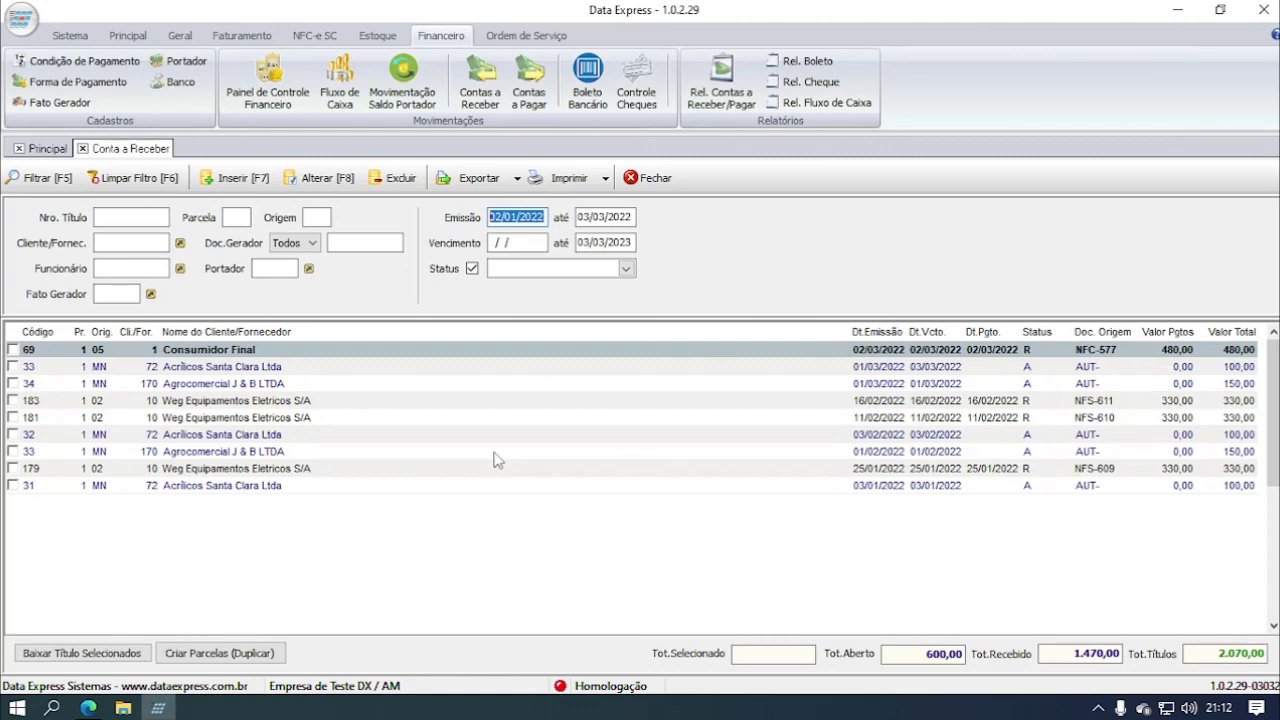
key(BackSpace)
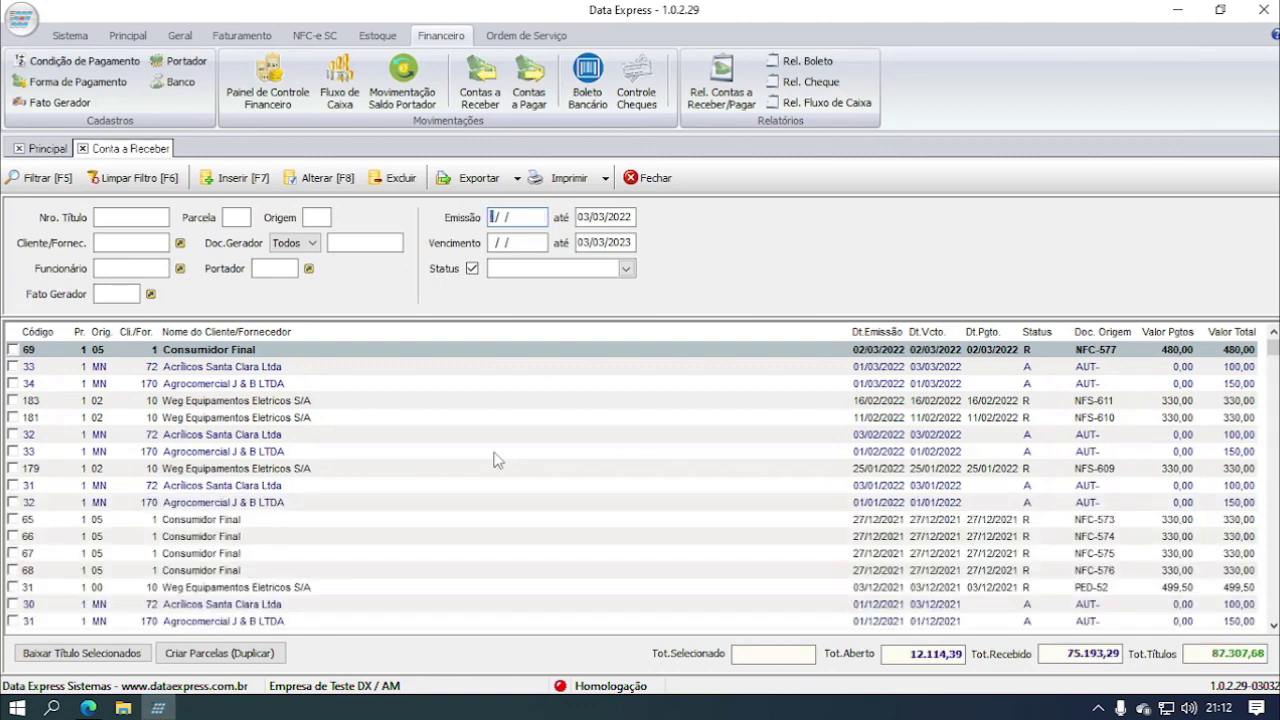
- Examine the Contas a Receber list from the newest to the oldest title to check the descending issue date order
click(445, 435)
scroll(832, 387, up, 2)
scroll(838, 385, down, 3)
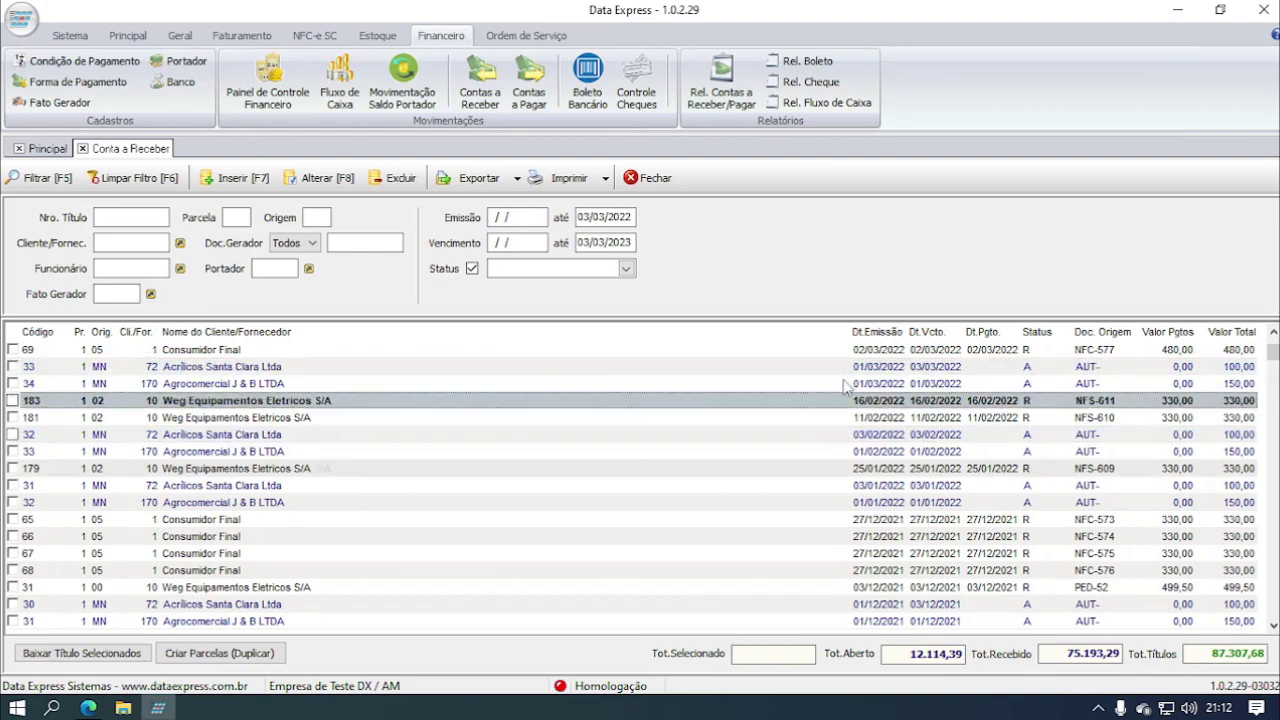
key(ctrl+End)
click(885, 466)
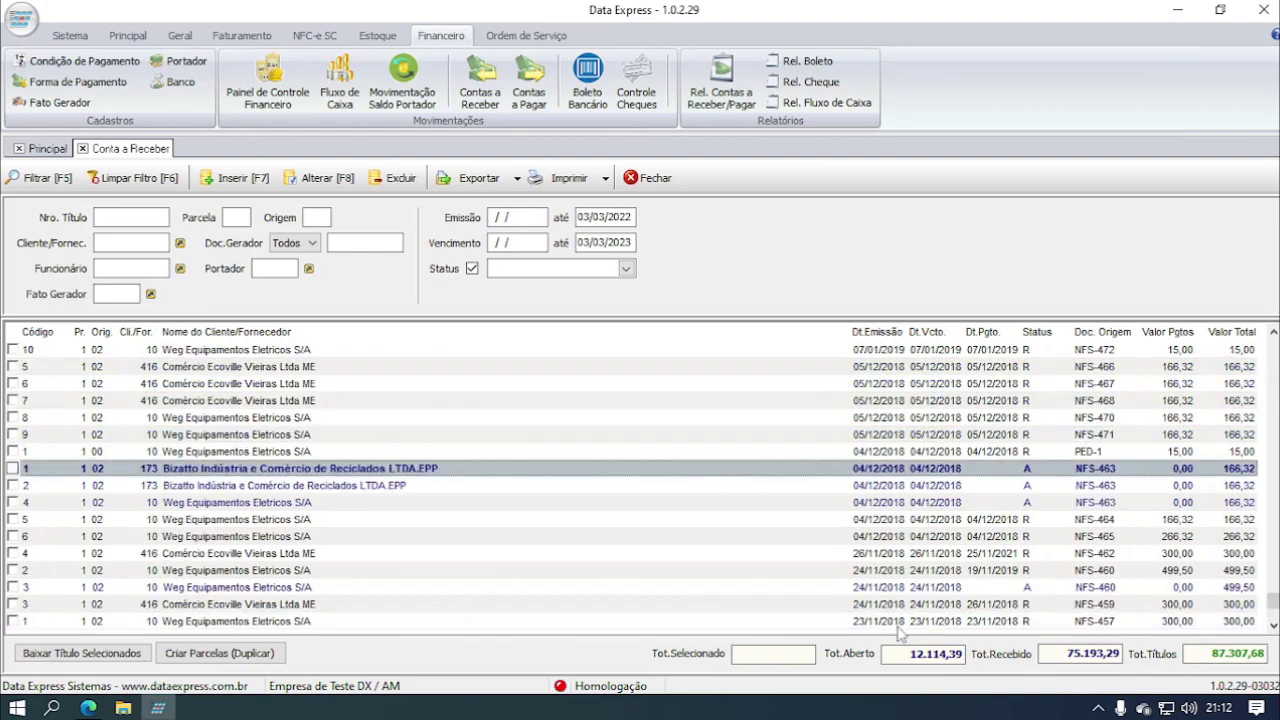
click(898, 622)
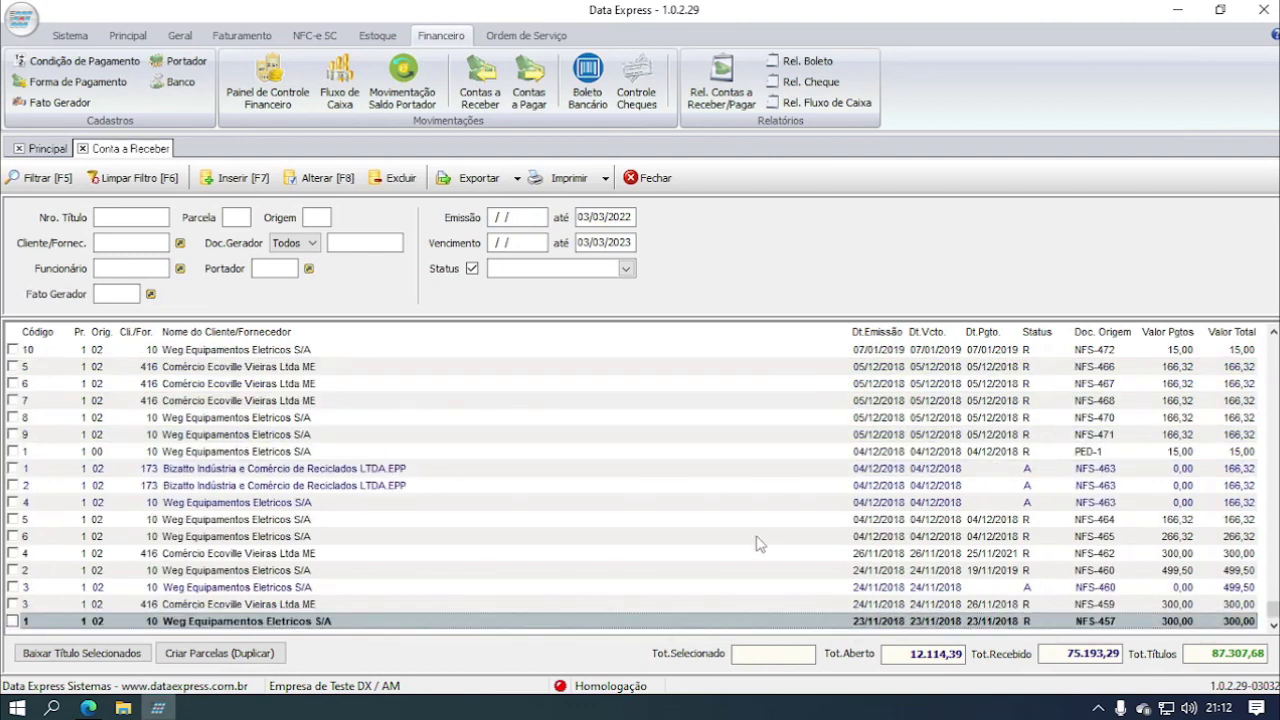
key(ctrl+Home)
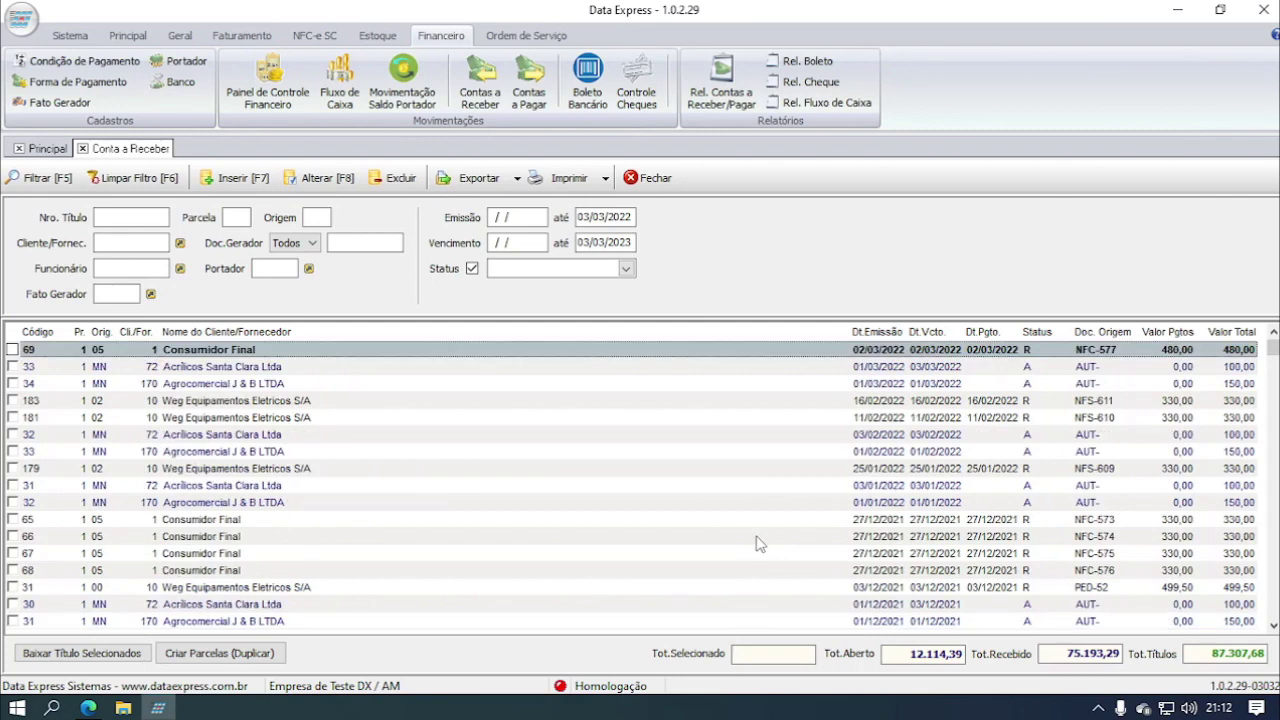
- Restore the default filters of the Contas a Receber list and open the Contas a Pagar list
click(134, 177)
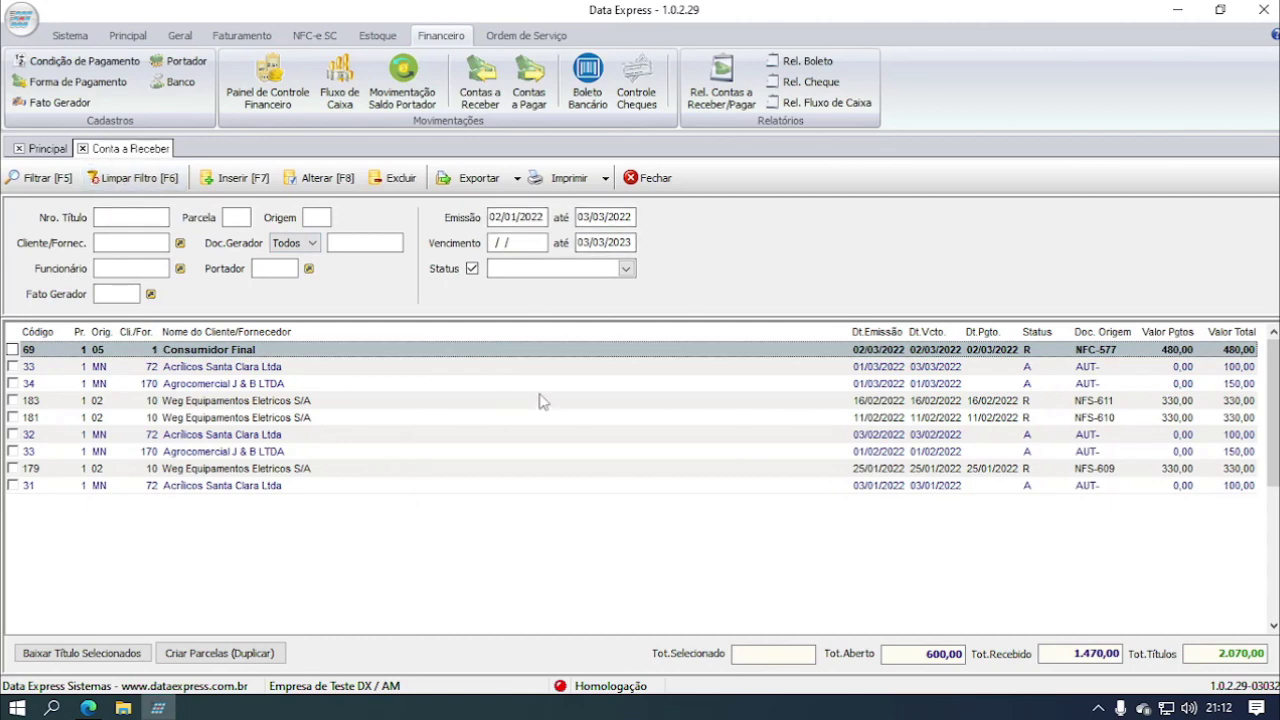
click(912, 404)
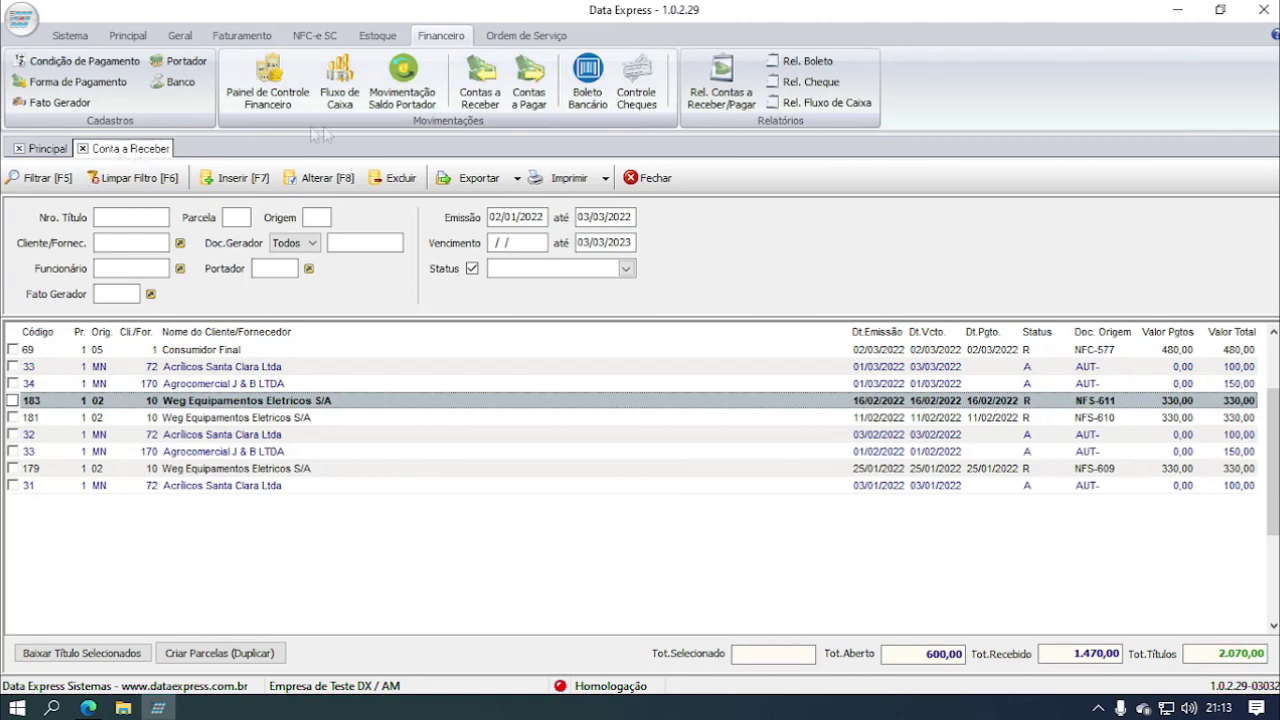
click(529, 80)
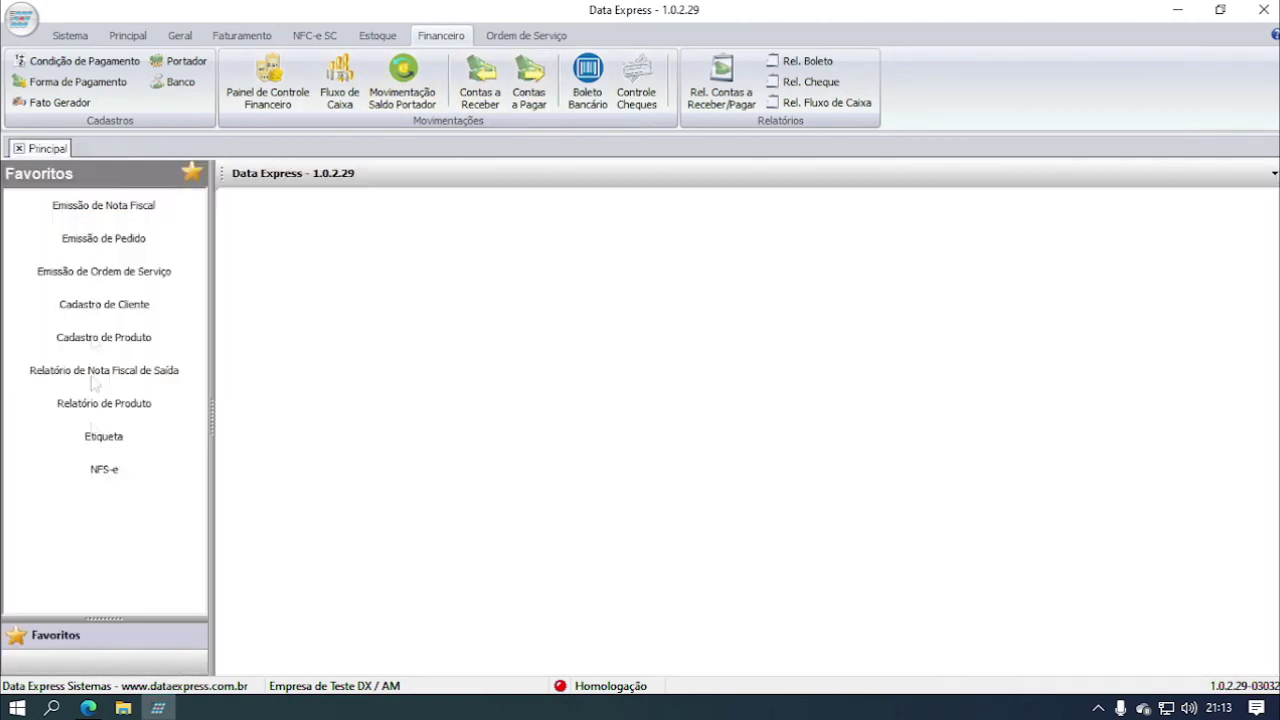
- Switch to the release notes PDF and highlight the Contas a Pagar e Receber report items on the Forma de Pagamento filter and new model
click(88, 708)
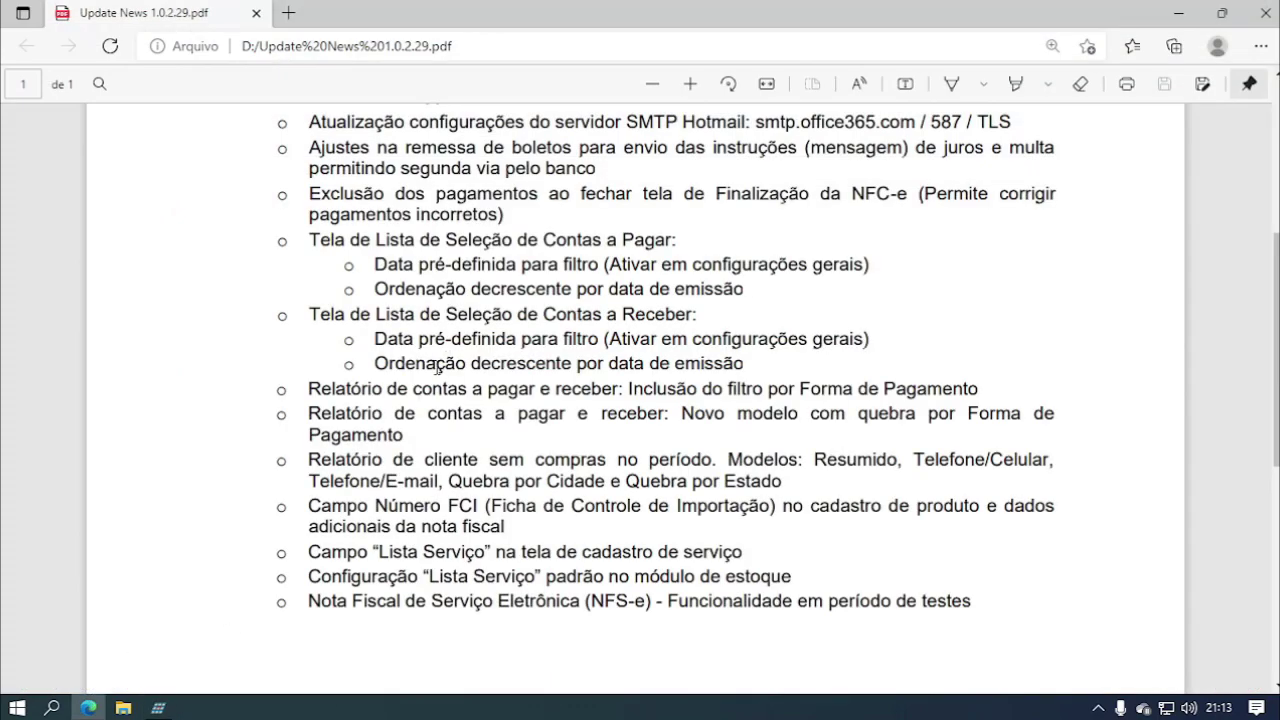
triple_click(360, 388)
right_click(360, 388)
click(386, 231)
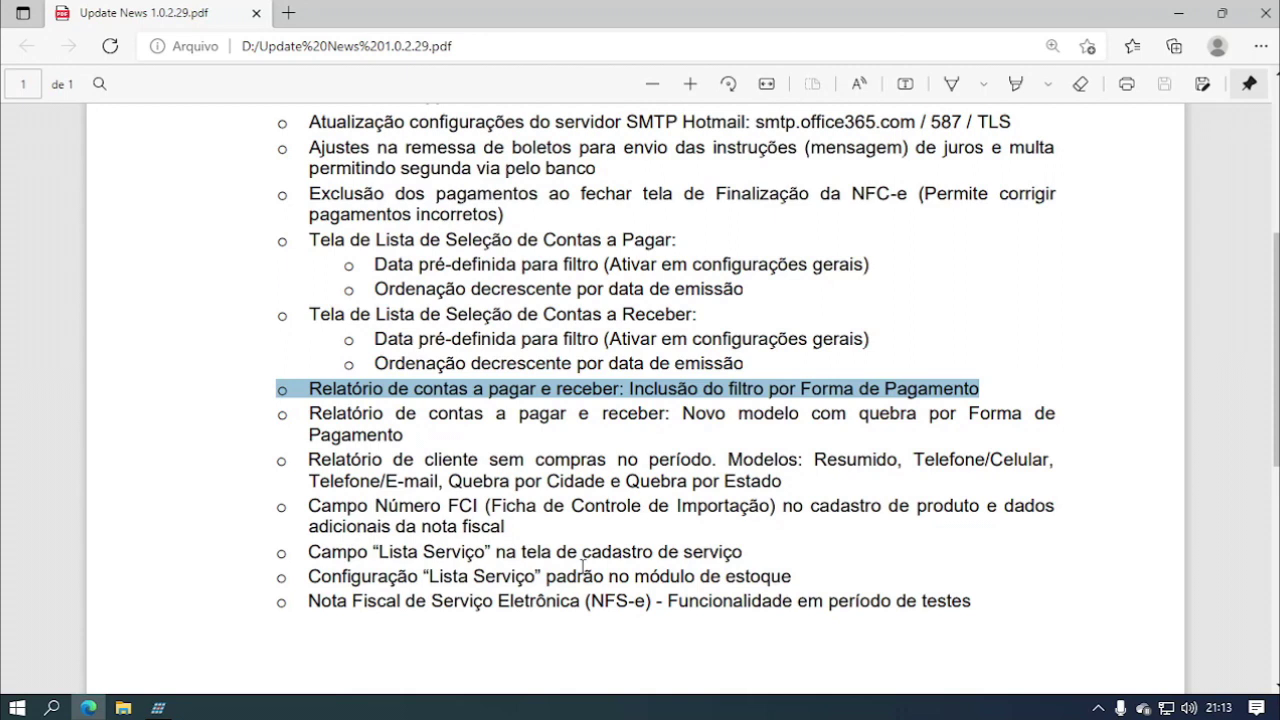
click(392, 422)
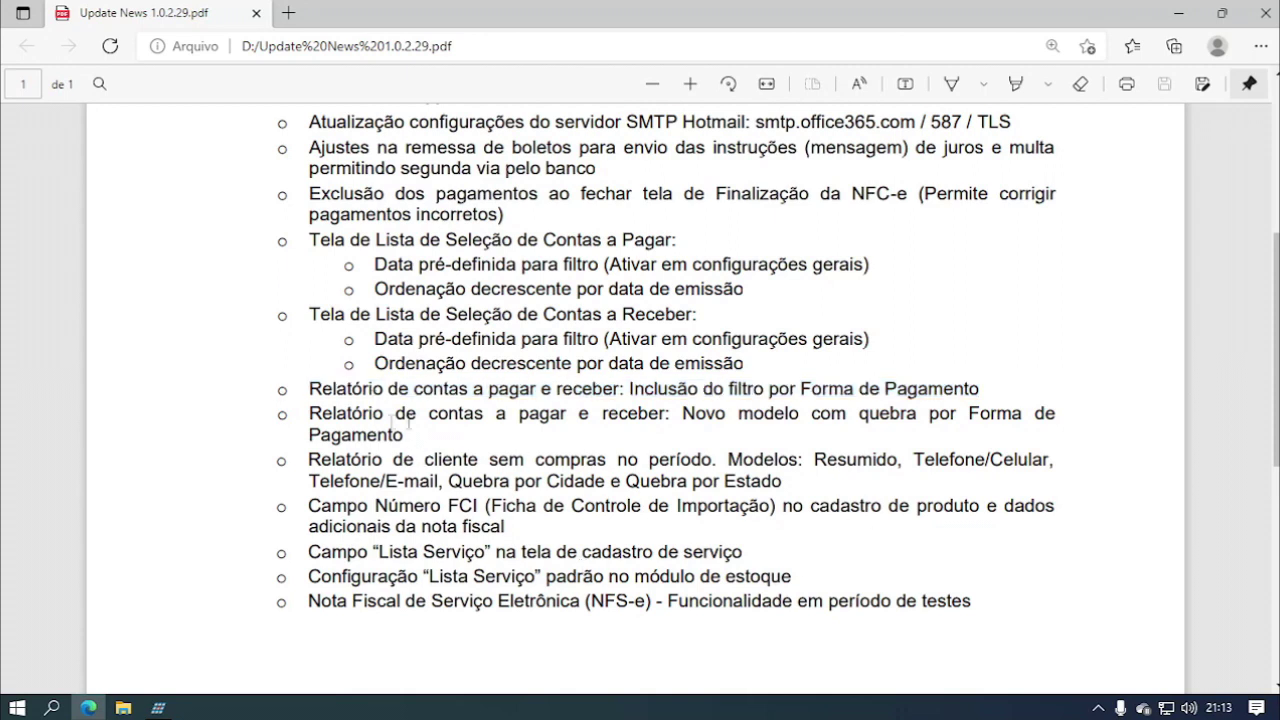
mouse_move(682, 413)
mouse_down()
mouse_move(985, 413)
mouse_move(546, 420)
mouse_move(674, 434)
mouse_up()
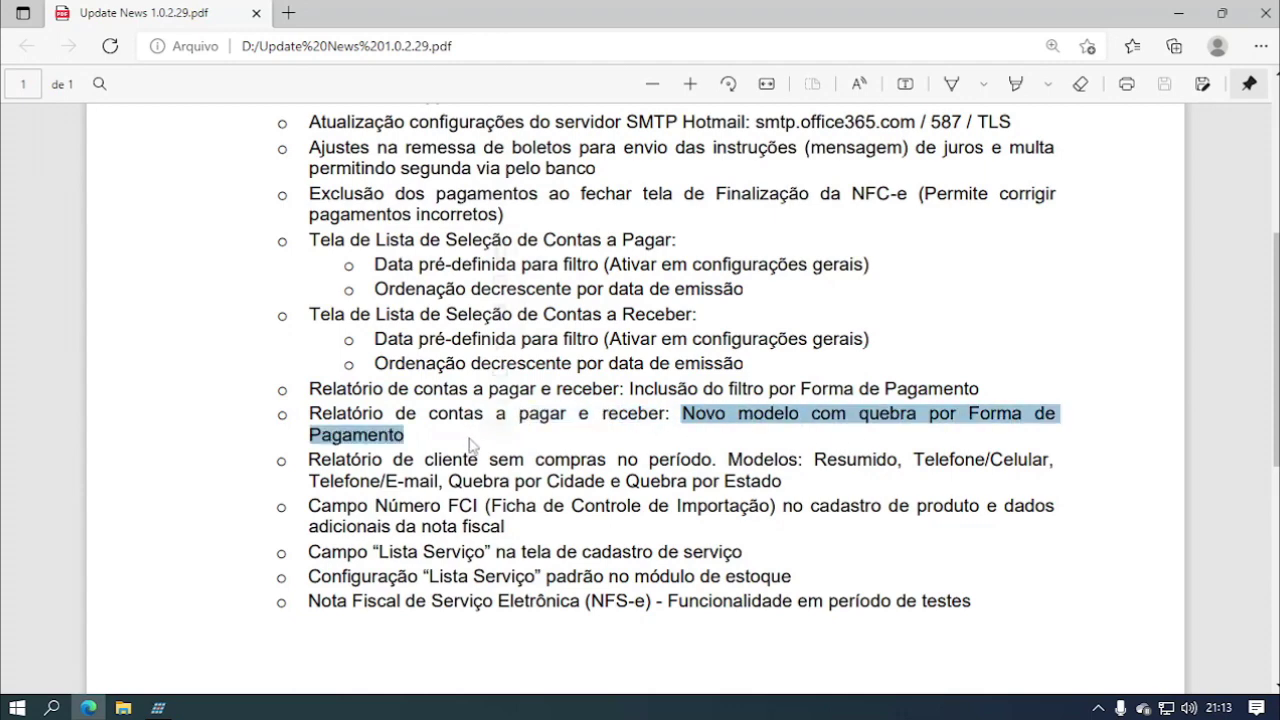
- Switch to Data Express and set up the Contas a Receber report with Forma Pgto Dinheiro and the Quebra por Forma de Pagamento model
click(158, 708)
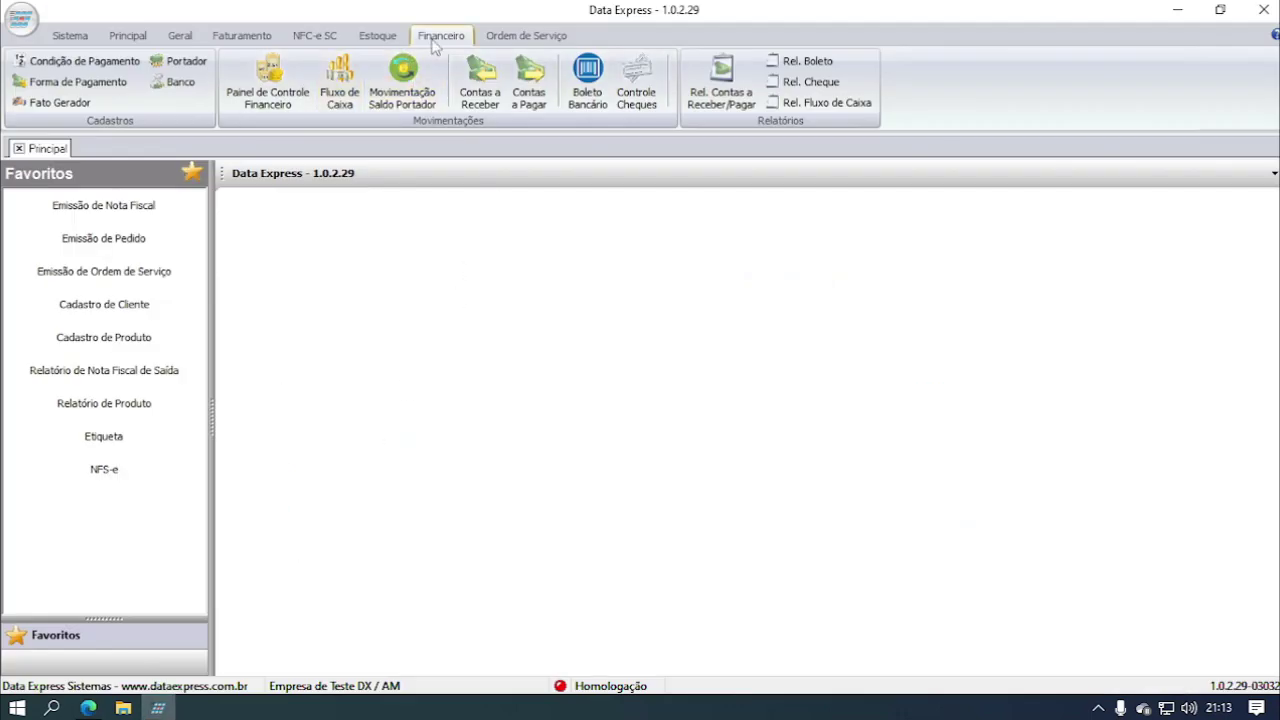
click(714, 108)
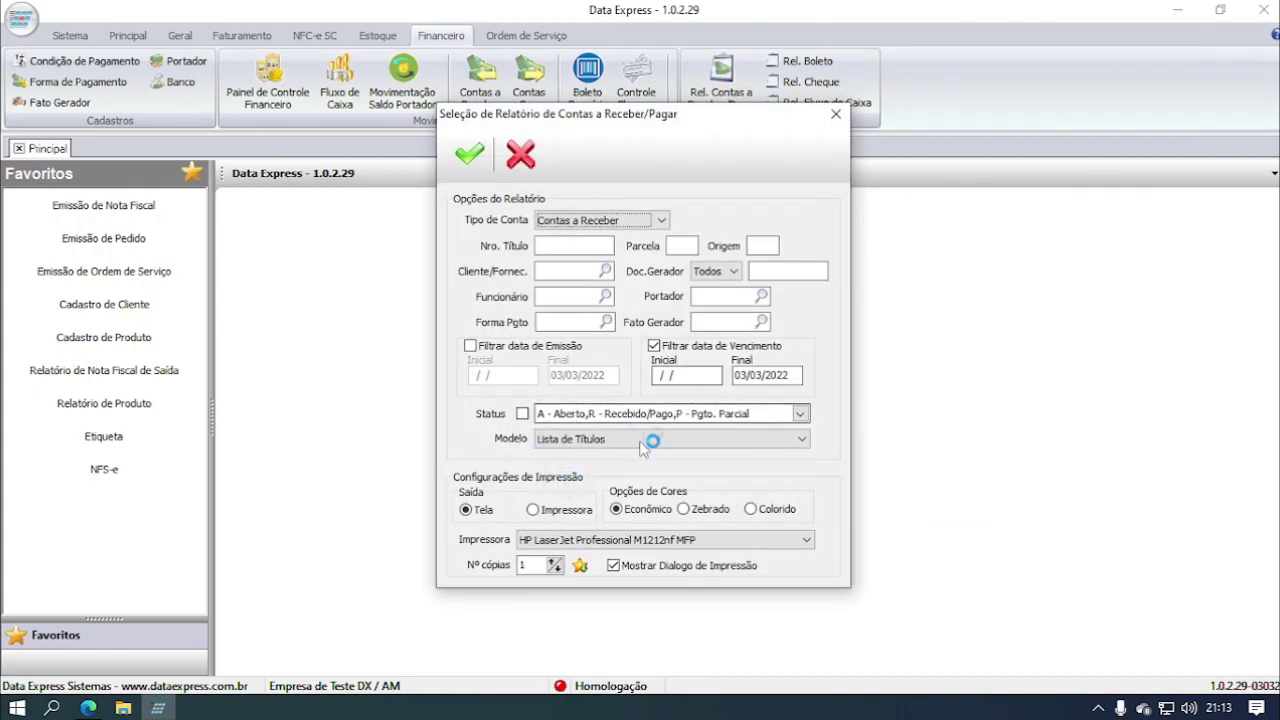
click(565, 322)
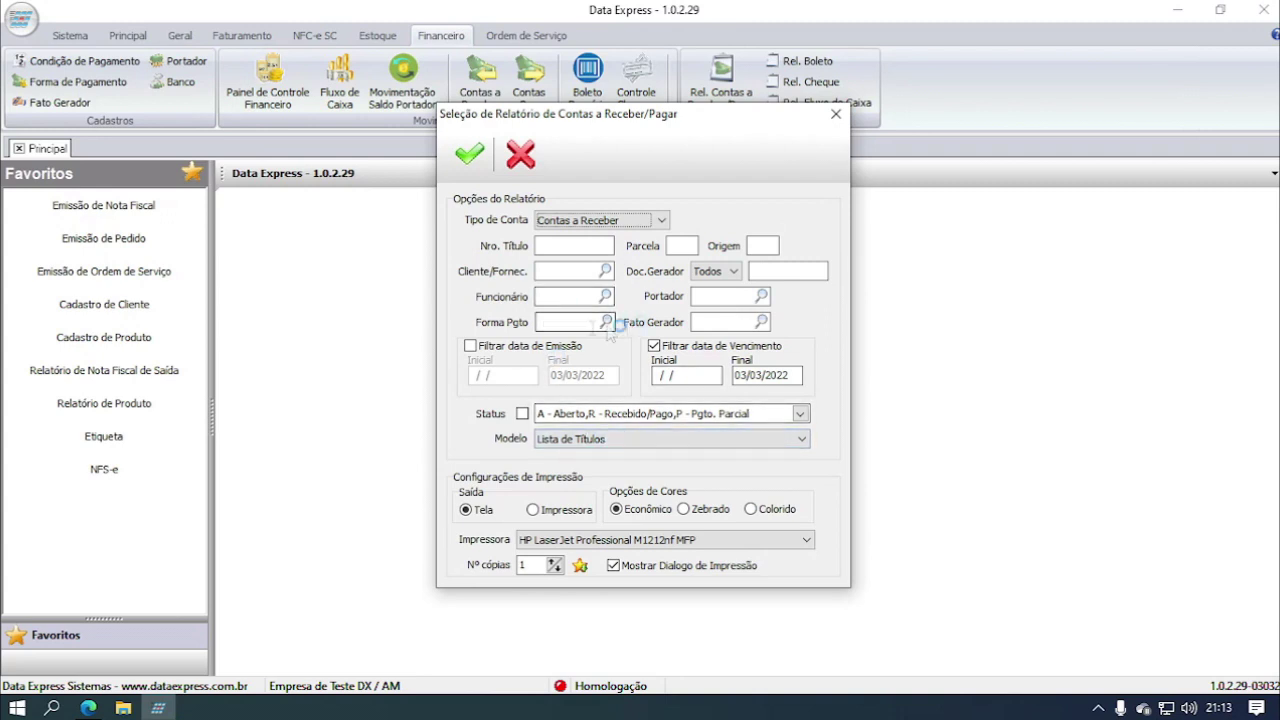
click(605, 324)
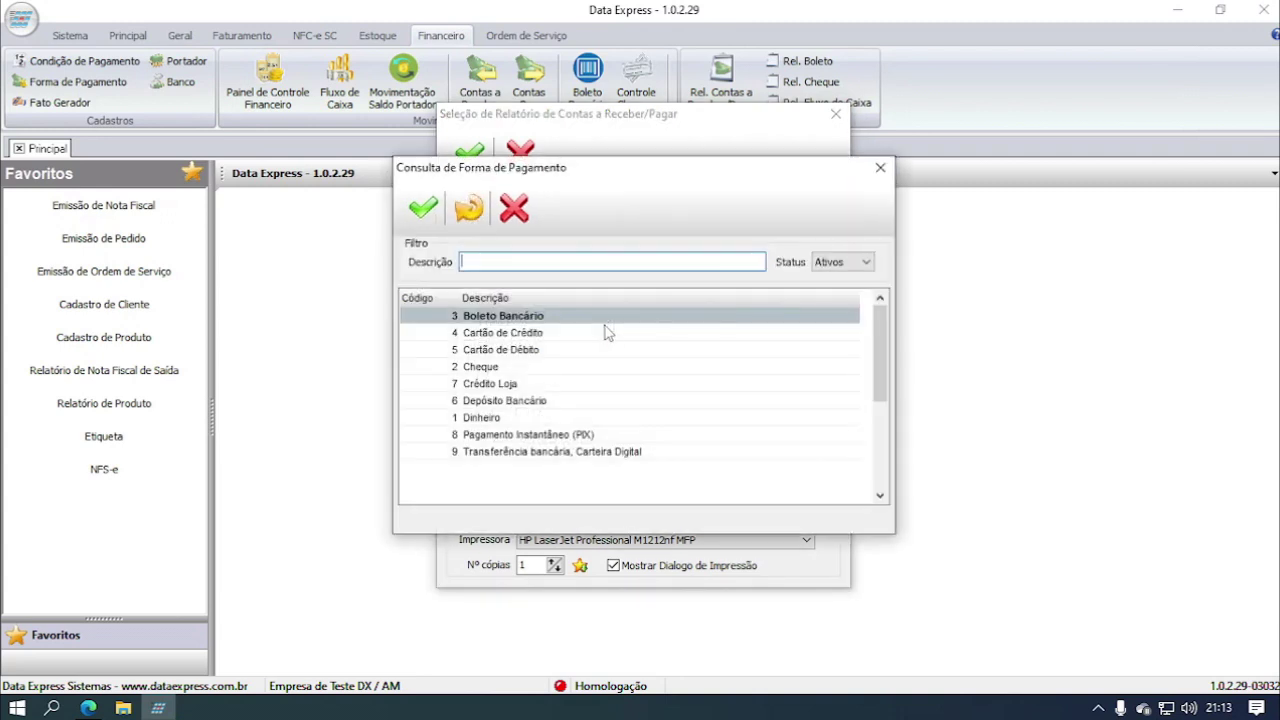
click(507, 421)
double_click(507, 421)
click(575, 440)
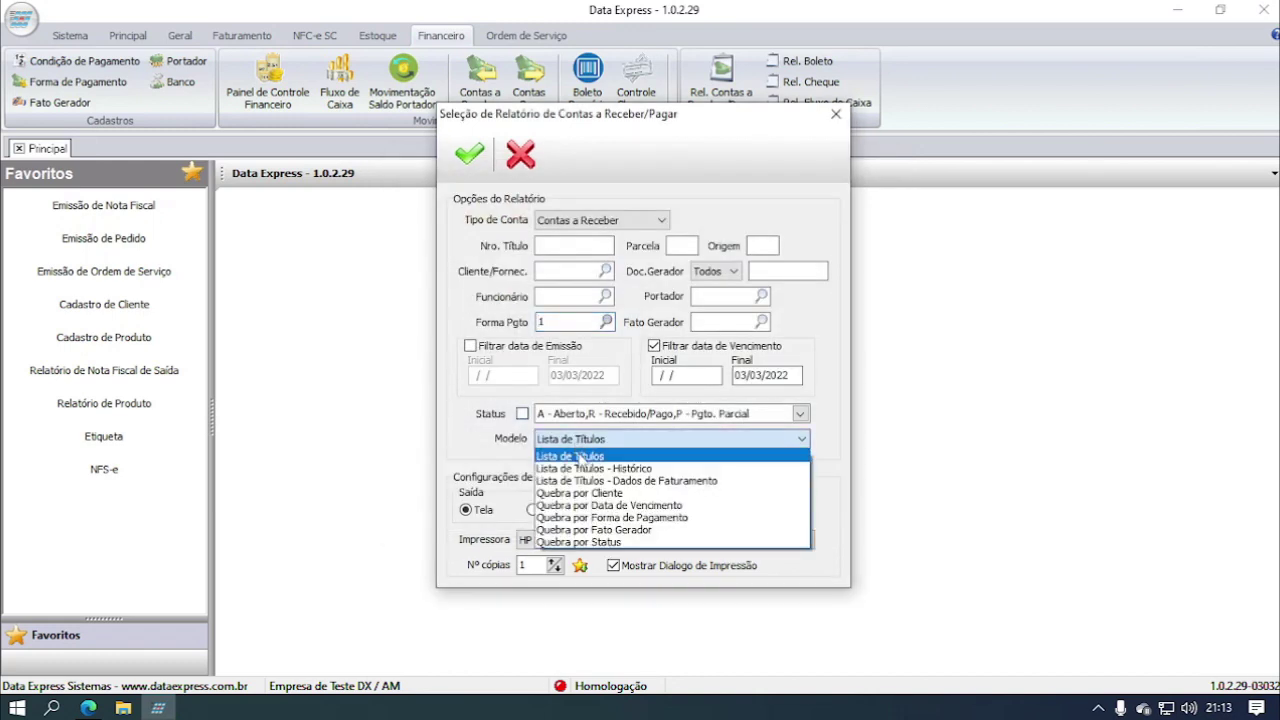
click(604, 518)
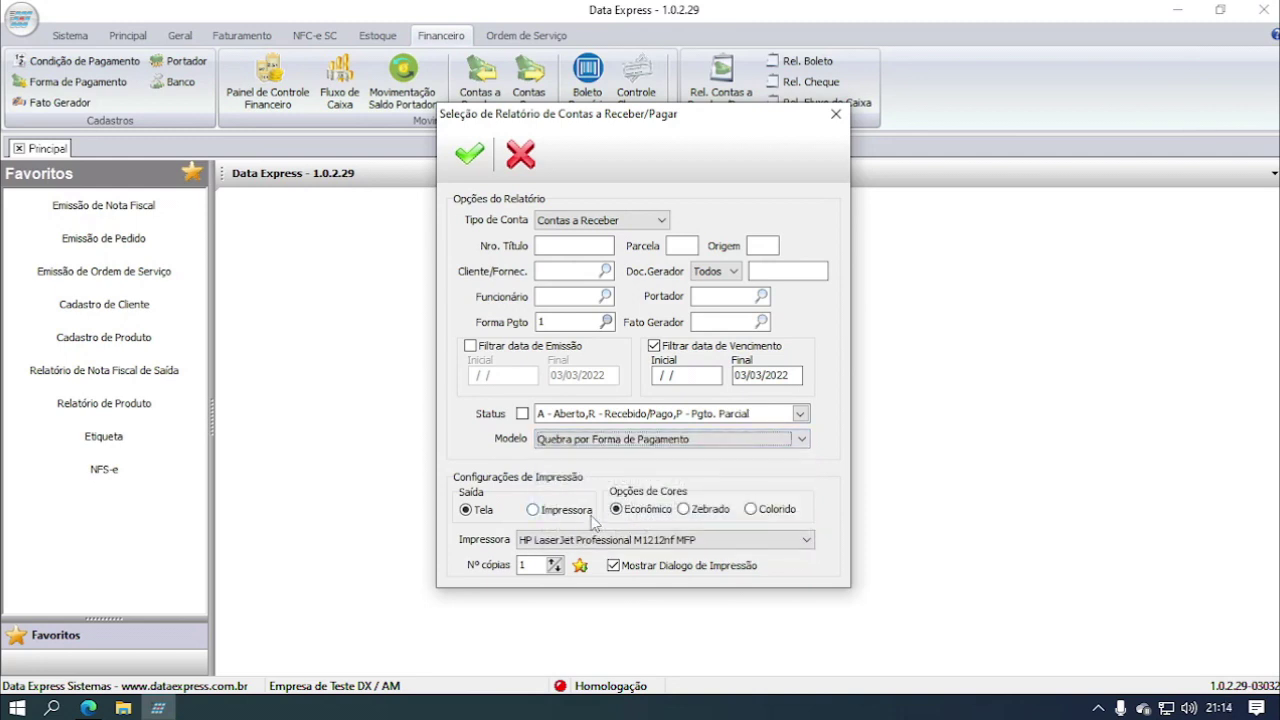
- Preview the Contas a Receber report for Dinheiro, look through its pages and close the preview
click(471, 158)
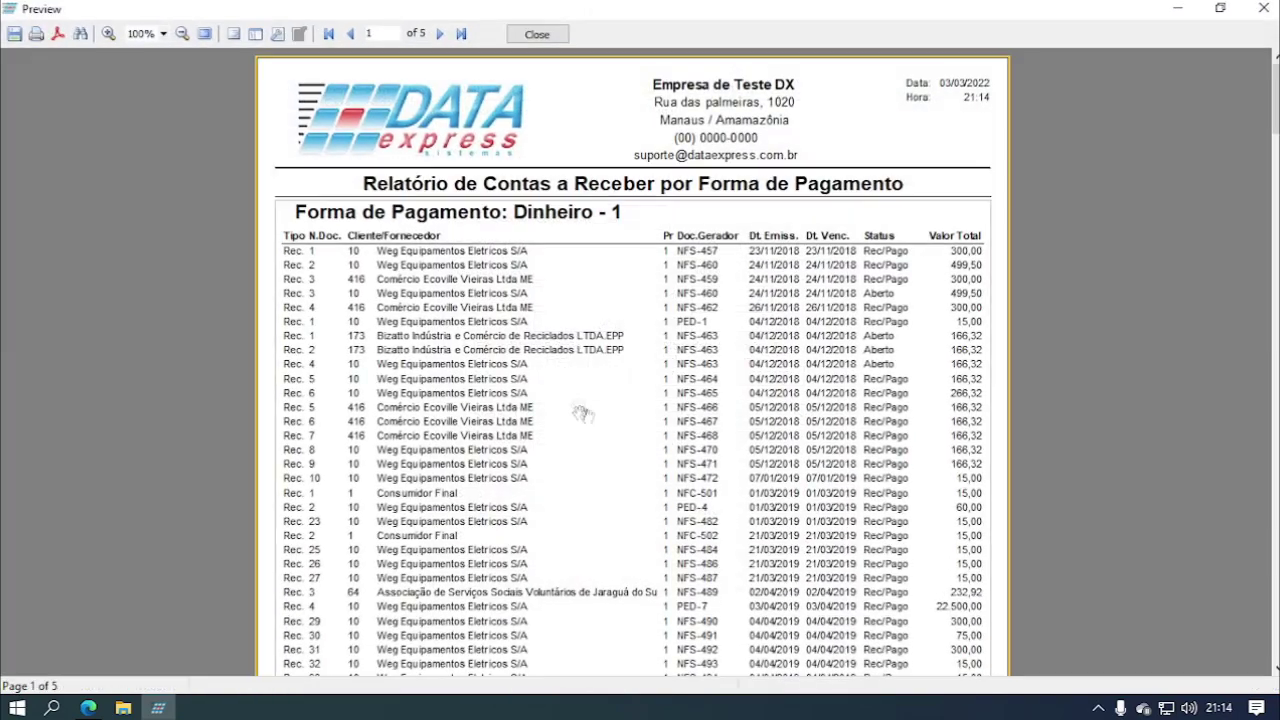
scroll(620, 320, down, 10)
scroll(1162, 266, down, 15)
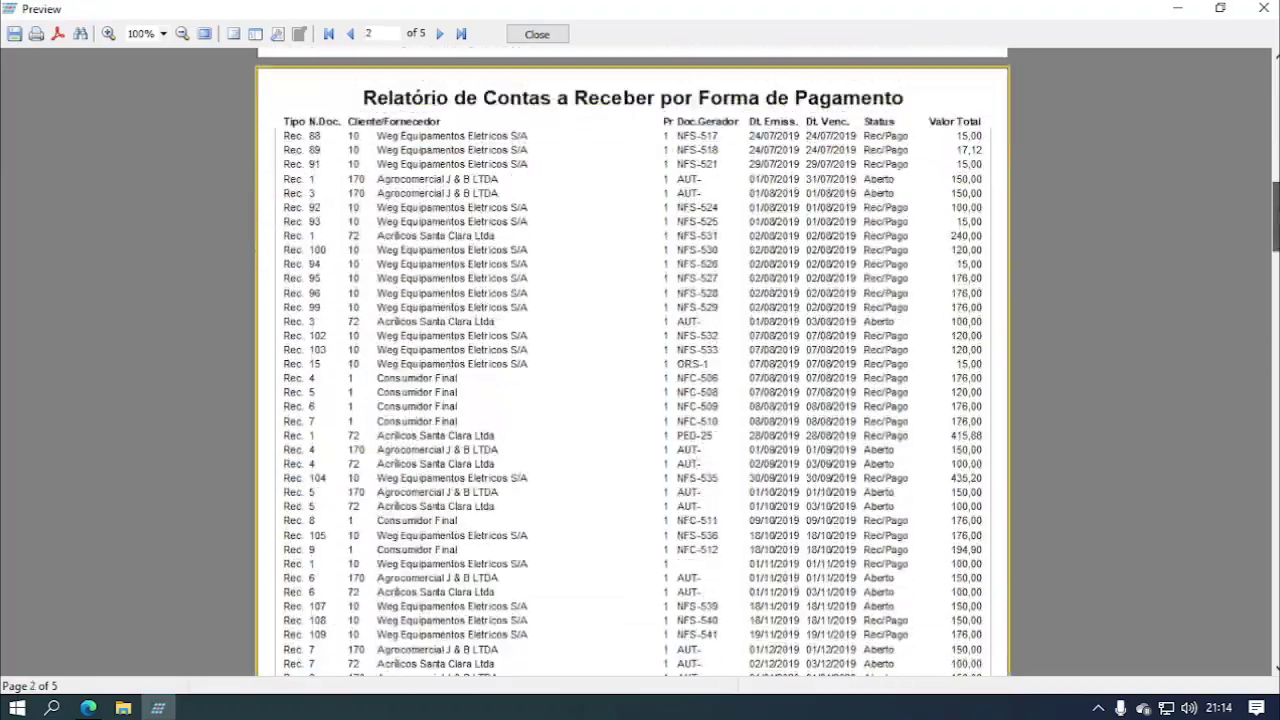
scroll(632, 360, up, 15)
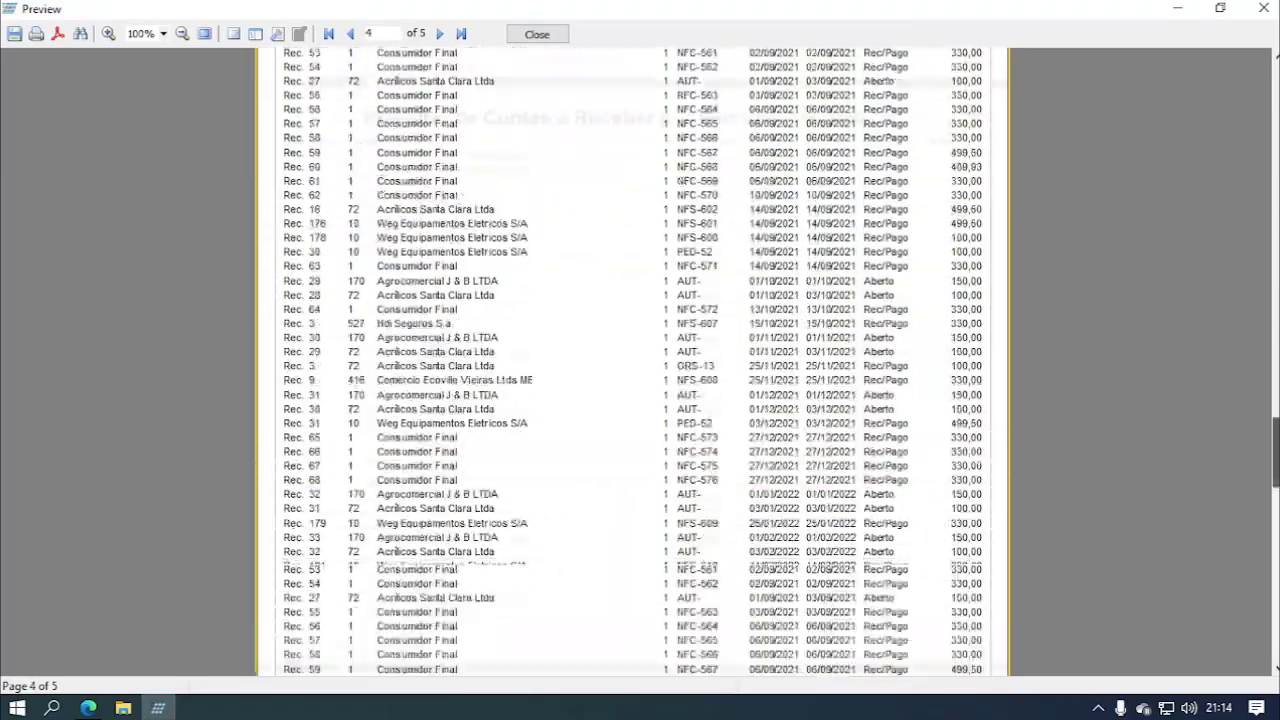
click(540, 36)
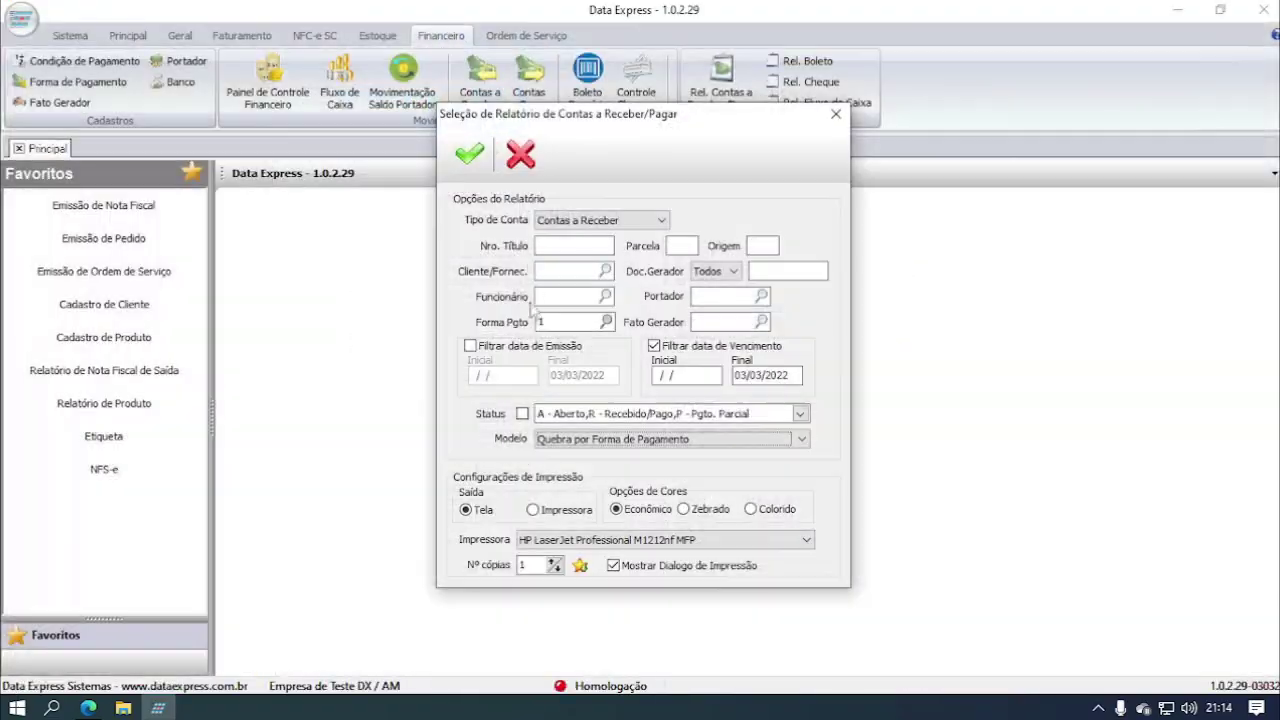
- Clear the Forma Pgto filter, preview the report for all payment methods and close the preview
double_click(555, 322)
key(BackSpace)
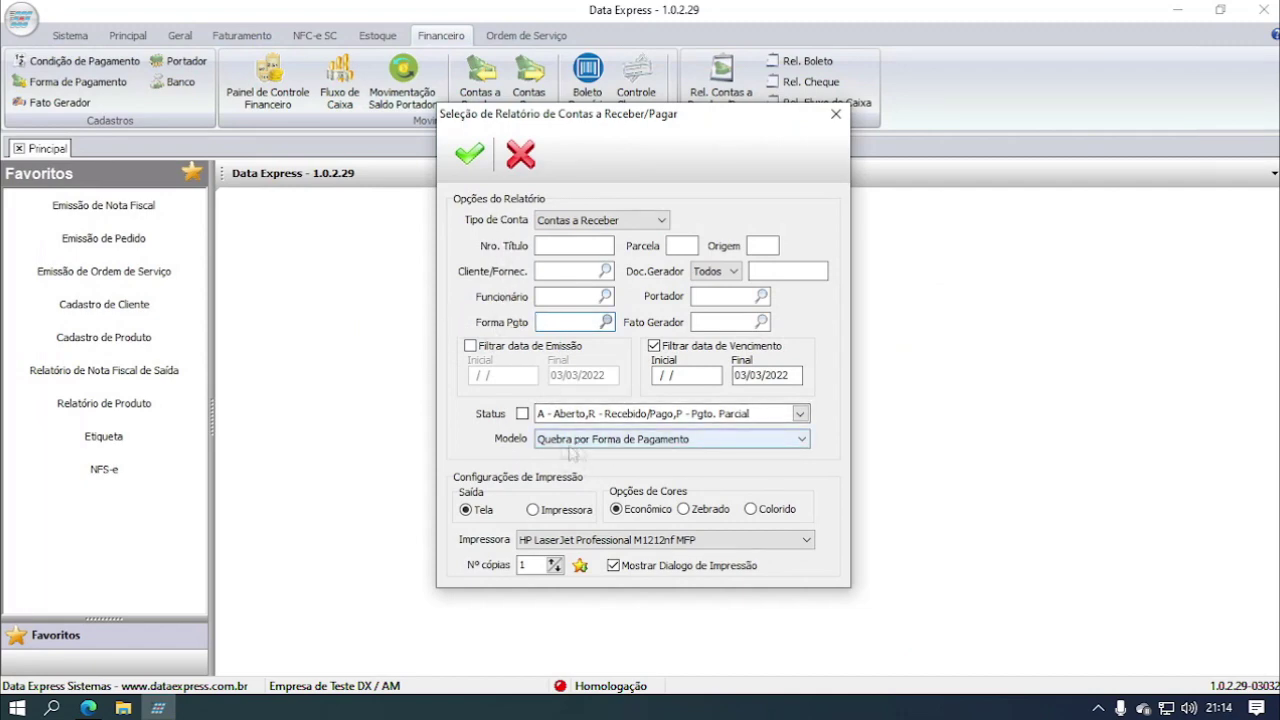
click(469, 153)
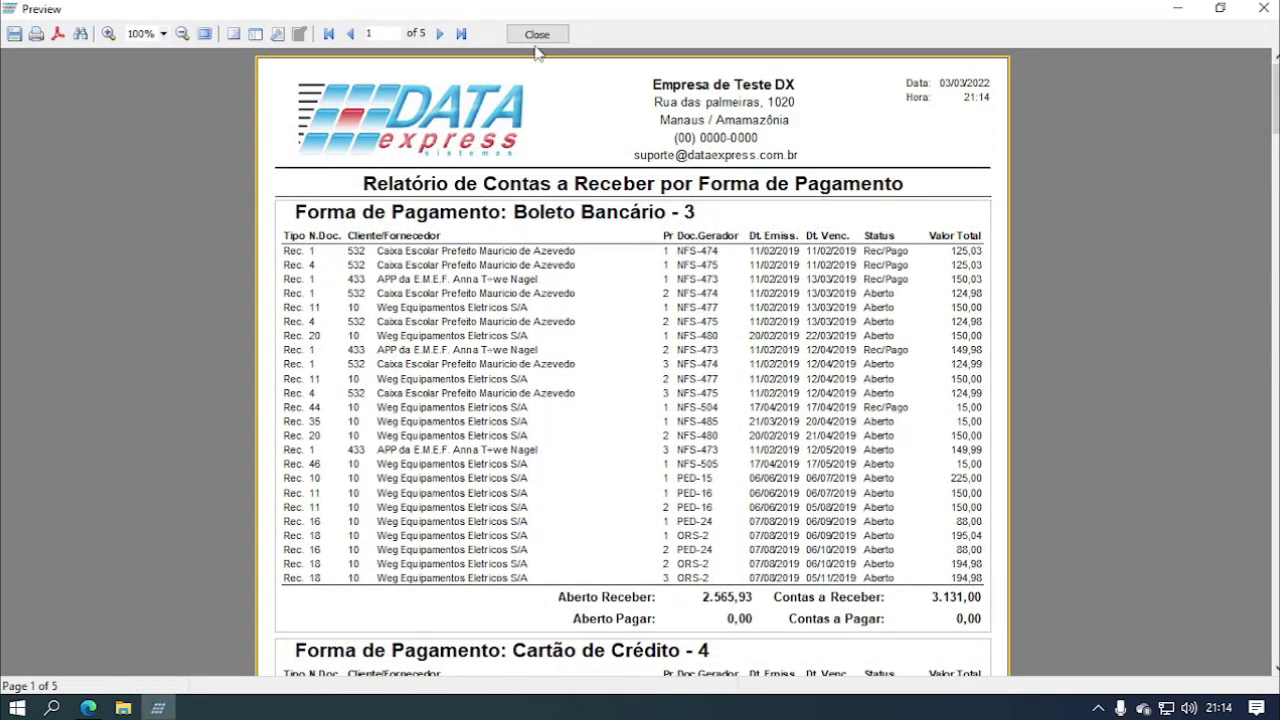
click(537, 34)
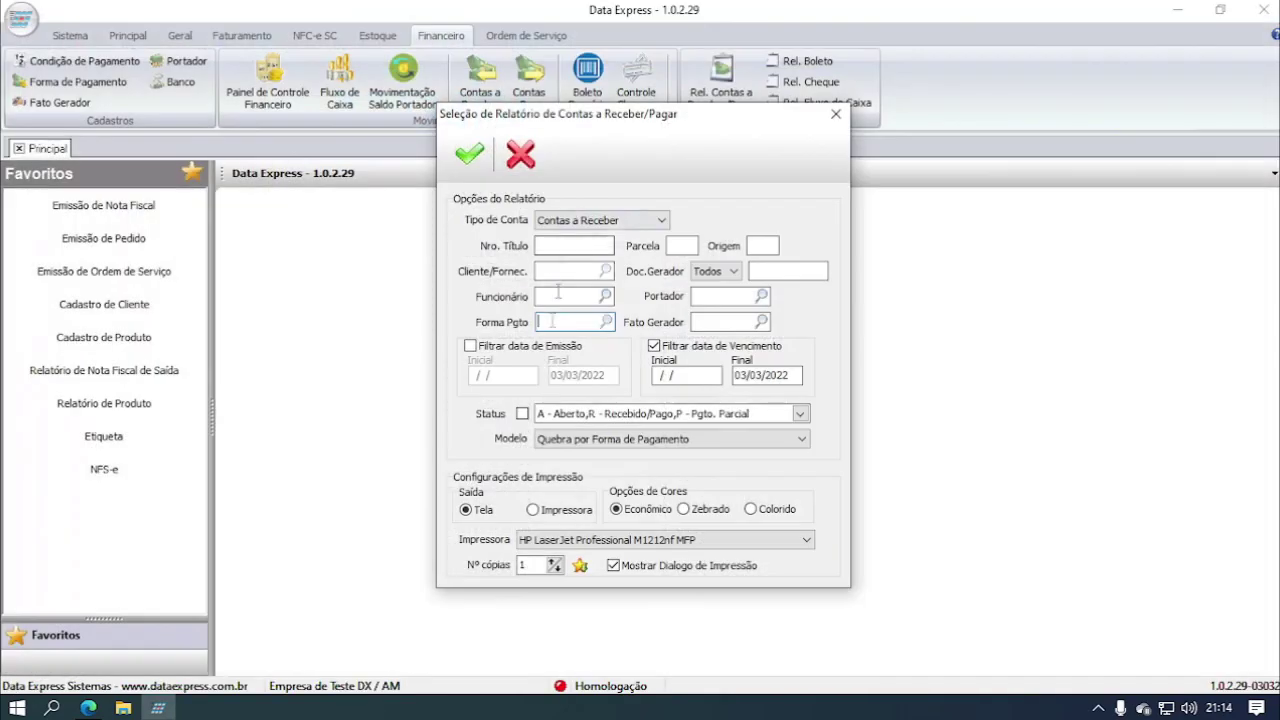
click(530, 348)
click(500, 376)
double_click(500, 376)
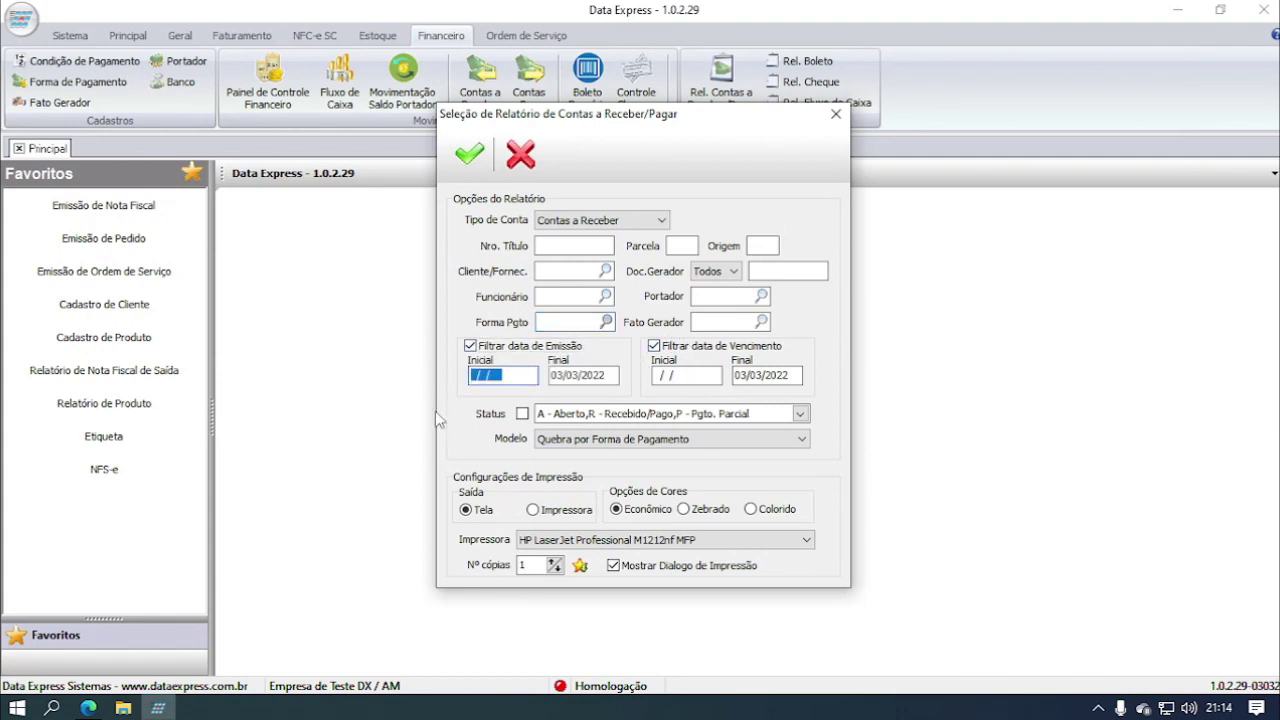
click(470, 345)
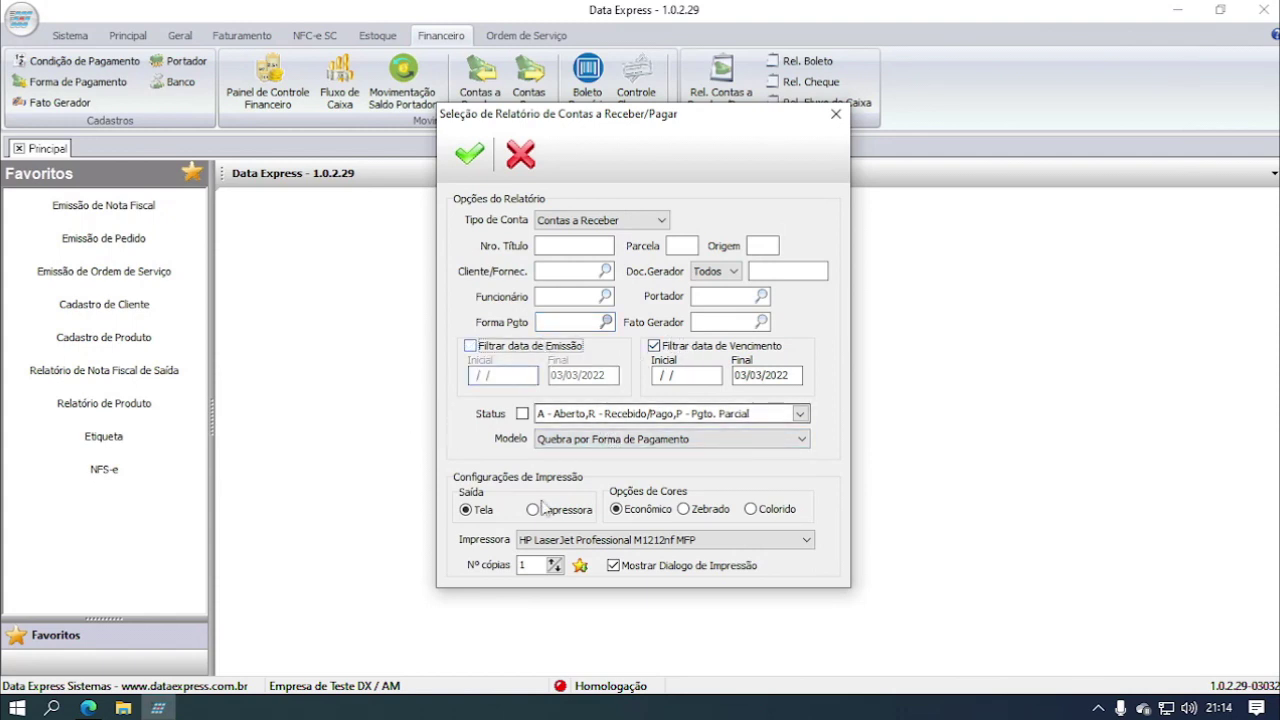
- Preview the Contas a Receber report again and examine how titles and totals are grouped by payment method
click(470, 155)
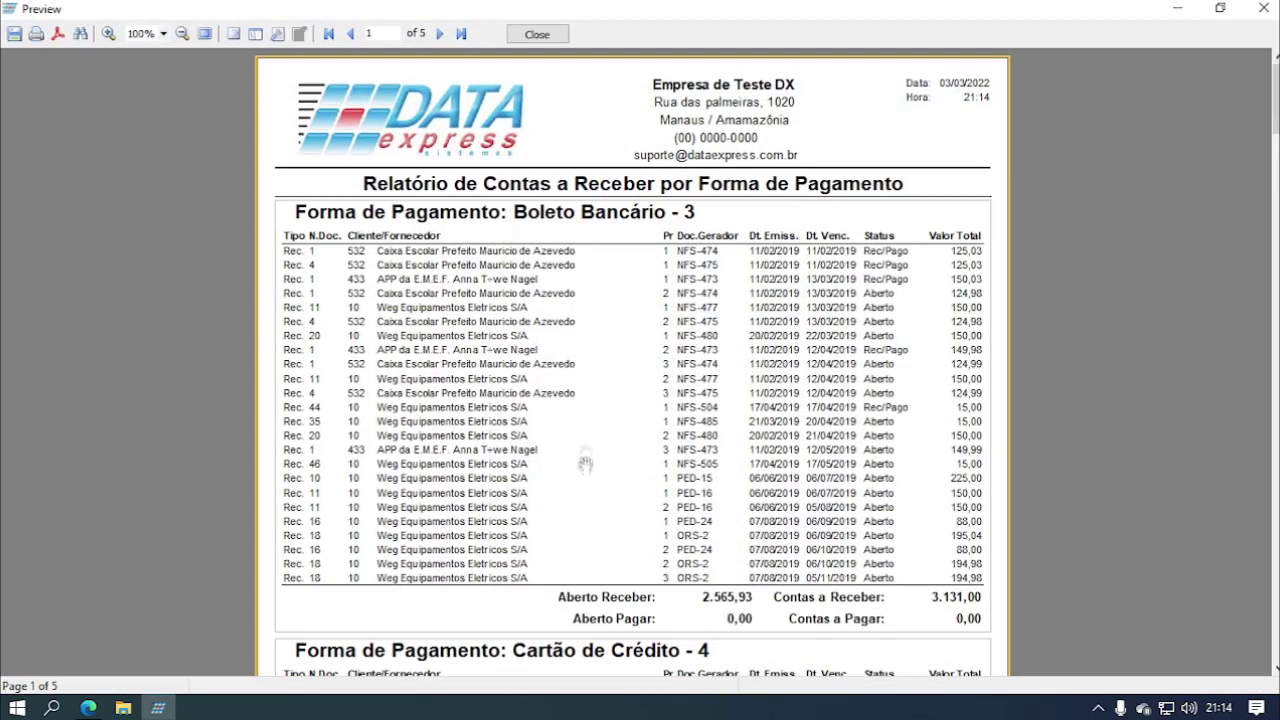
scroll(585, 255, down, 1)
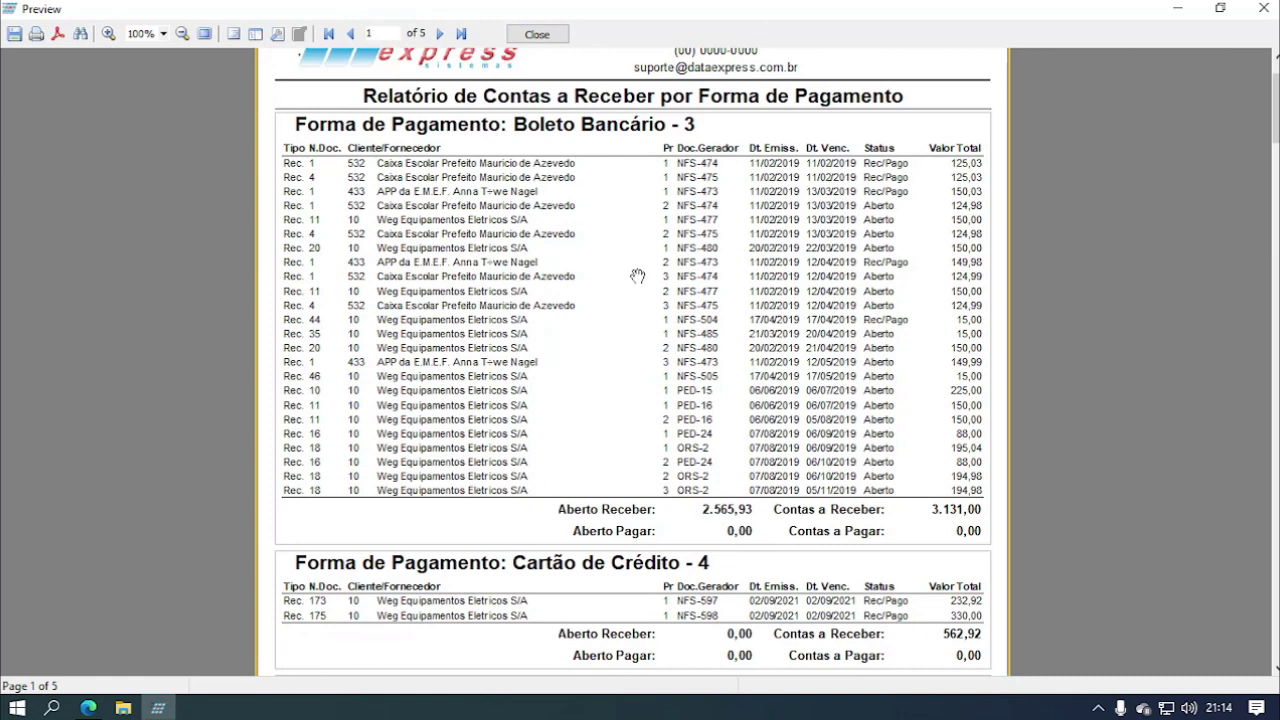
scroll(625, 262, up, 1)
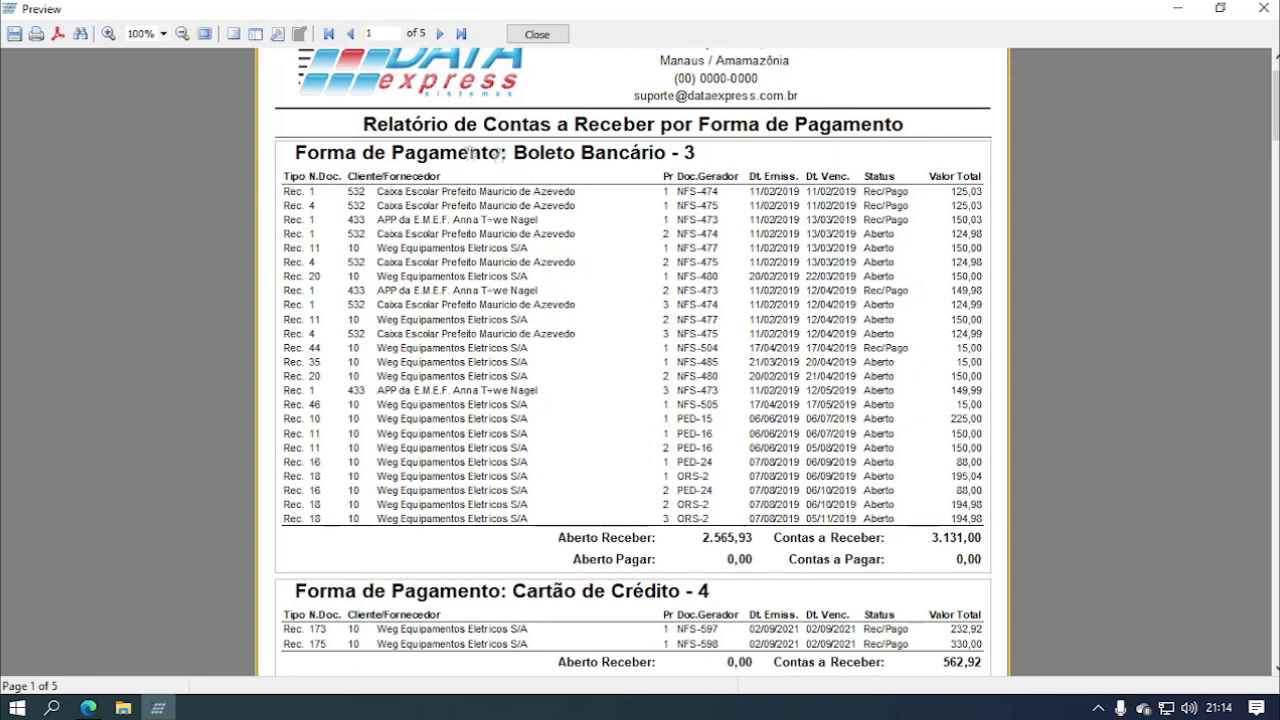
scroll(600, 170, down, 1)
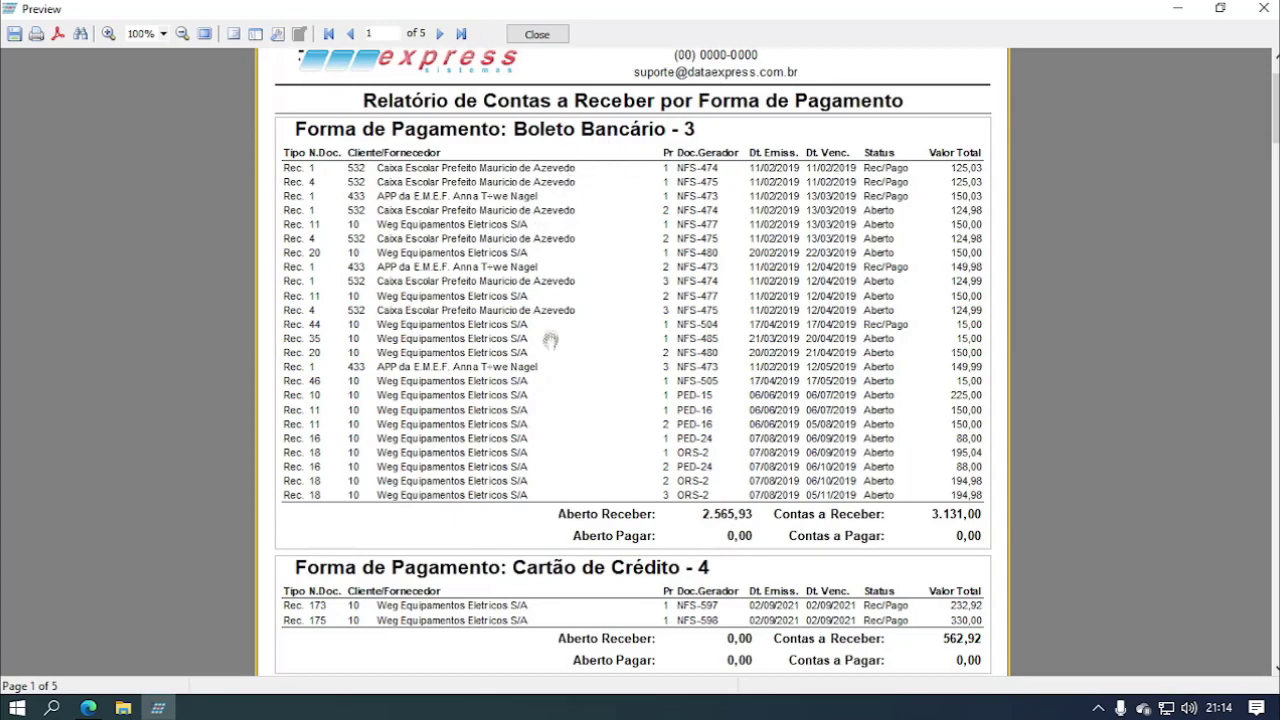
- Examine the per-payment-method sections and the overall totals through the last page of the Contas a Receber report, and close the preview
scroll(551, 343, down, 5)
scroll(579, 384, down, 9)
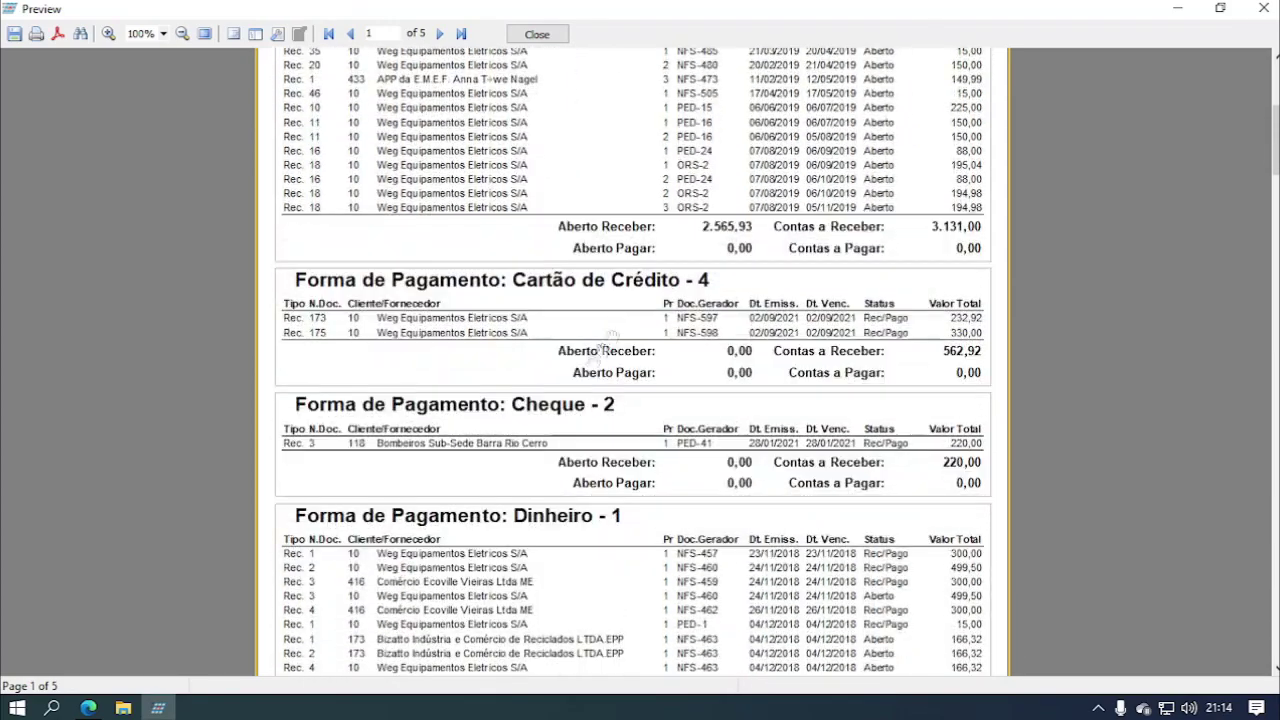
scroll(576, 483, down, 12)
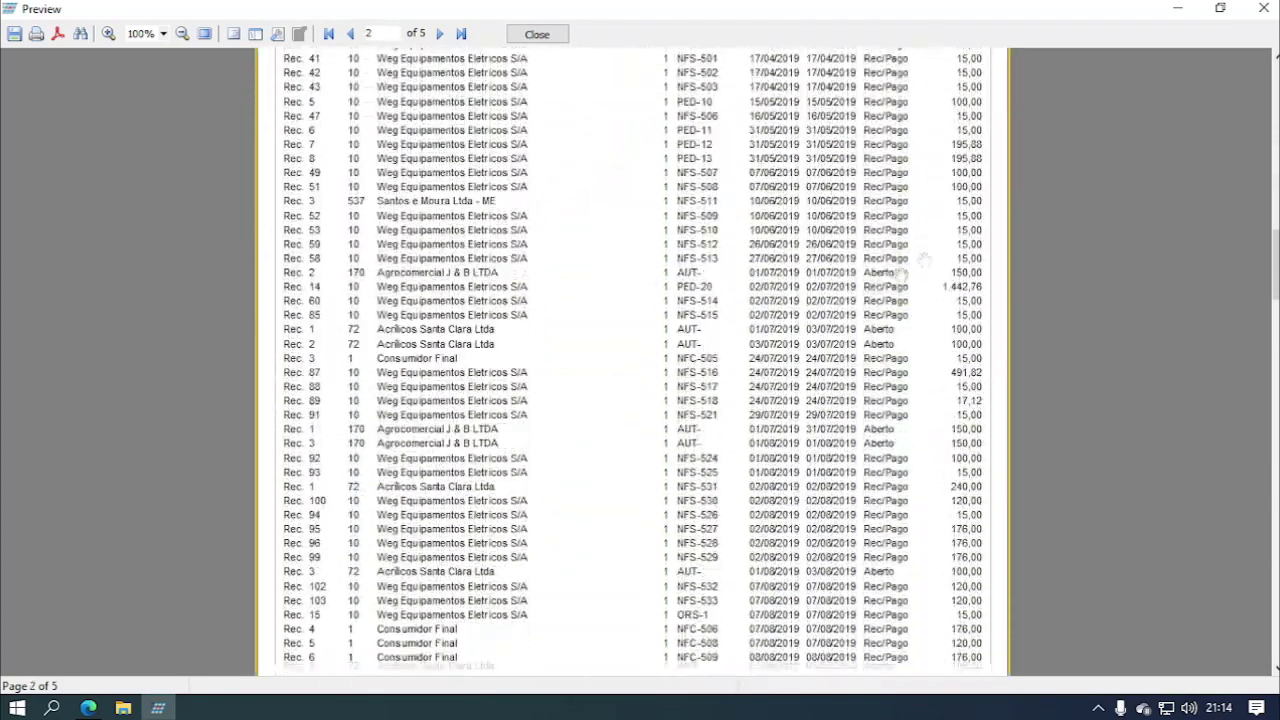
drag(1273, 246, 1245, 615)
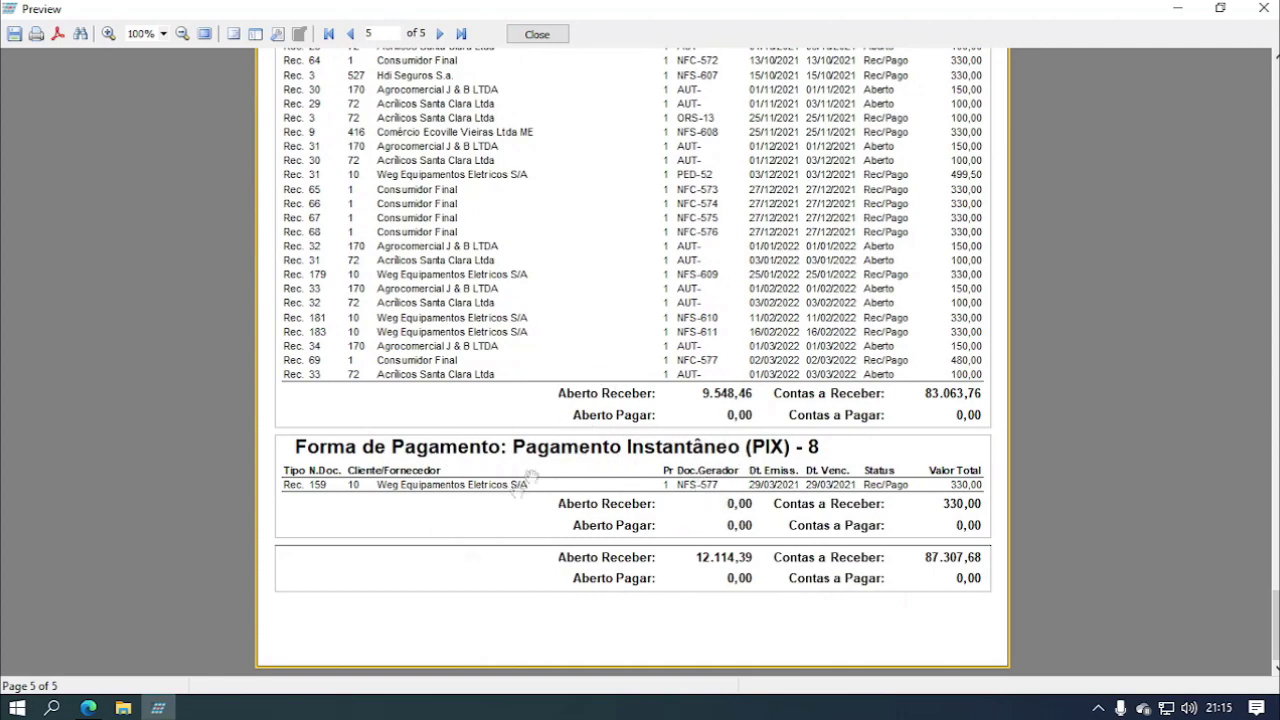
scroll(490, 420, up, 5)
scroll(596, 302, up, 15)
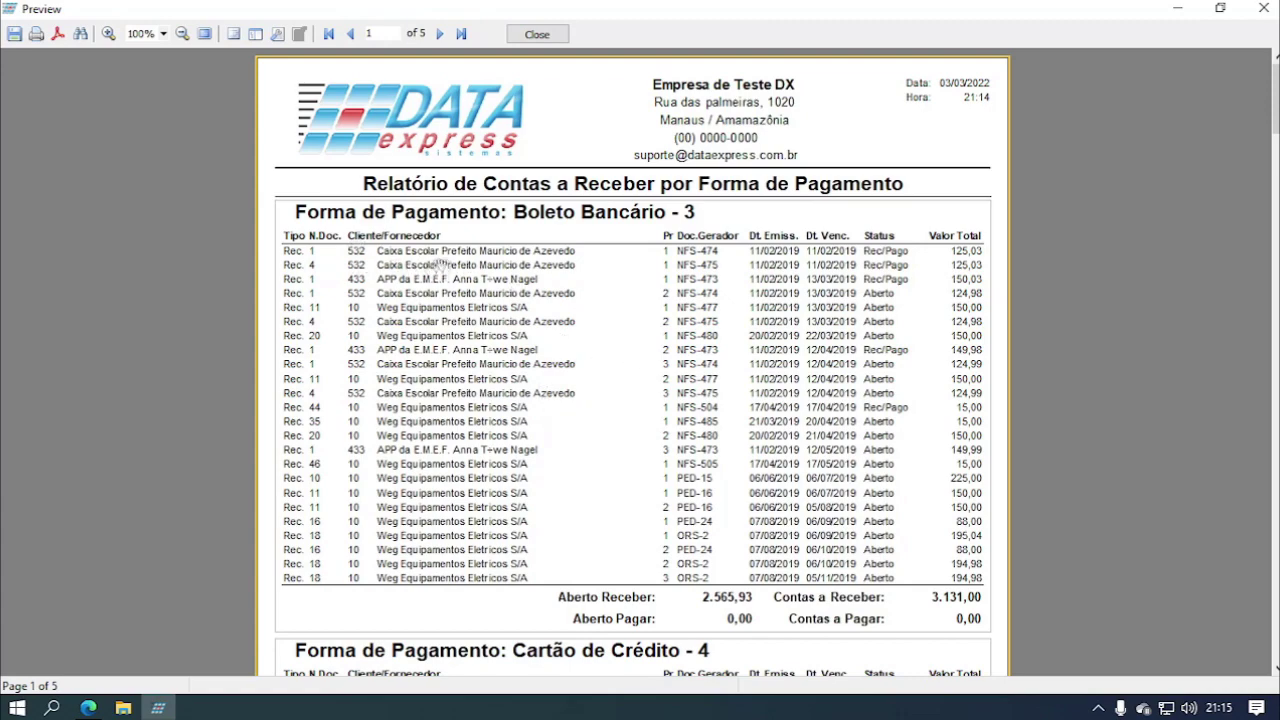
drag(548, 422, 540, 305)
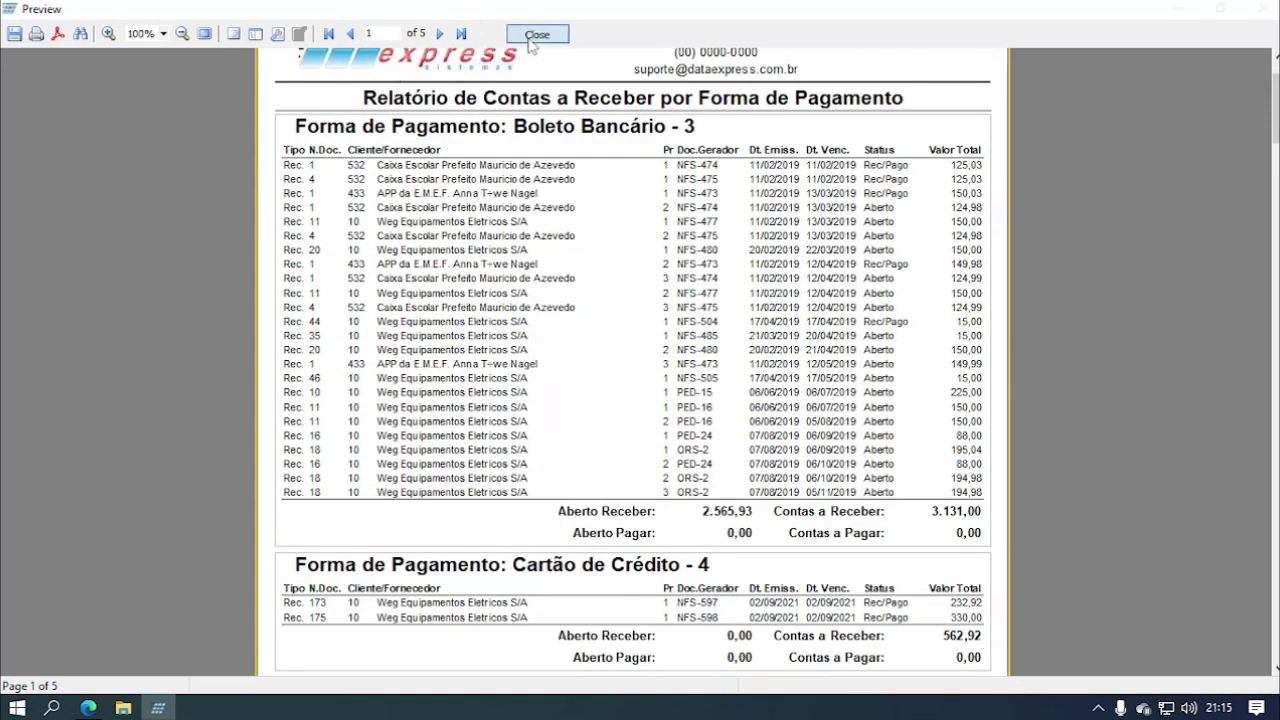
click(537, 34)
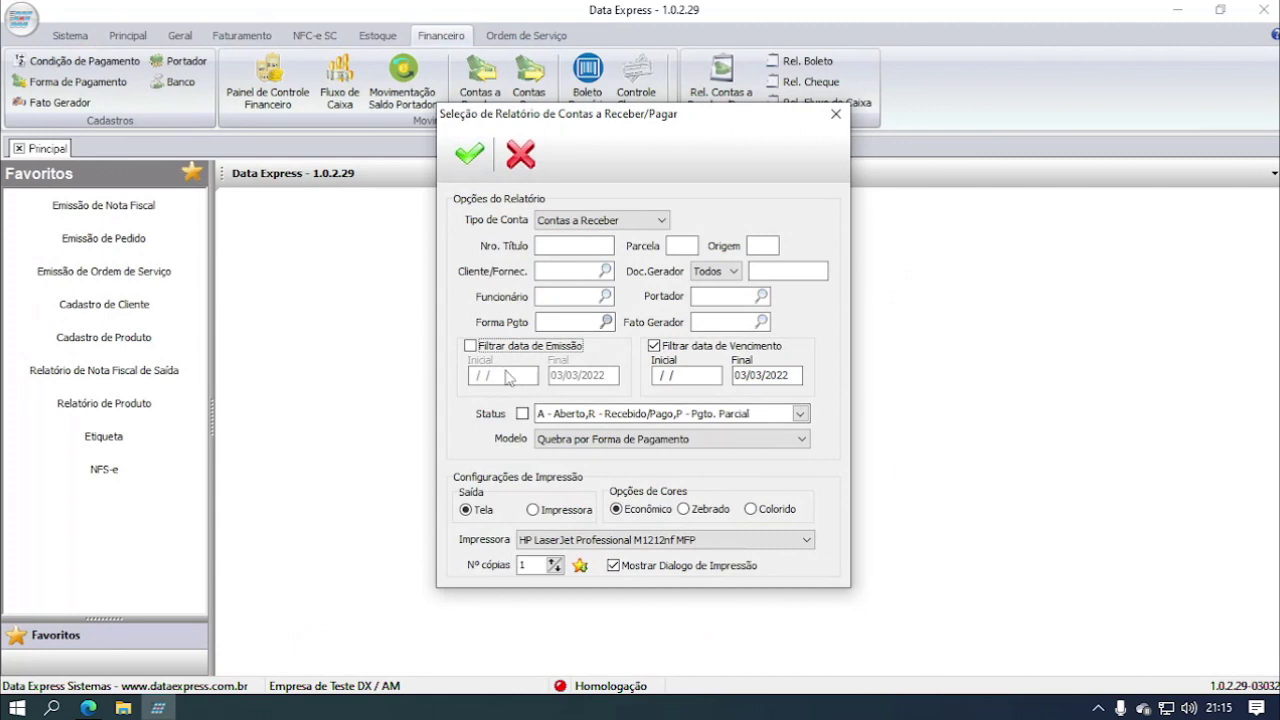
- Set the account type to Contas a Receber/Pagar, preview the report by payment method and close the preview
click(603, 221)
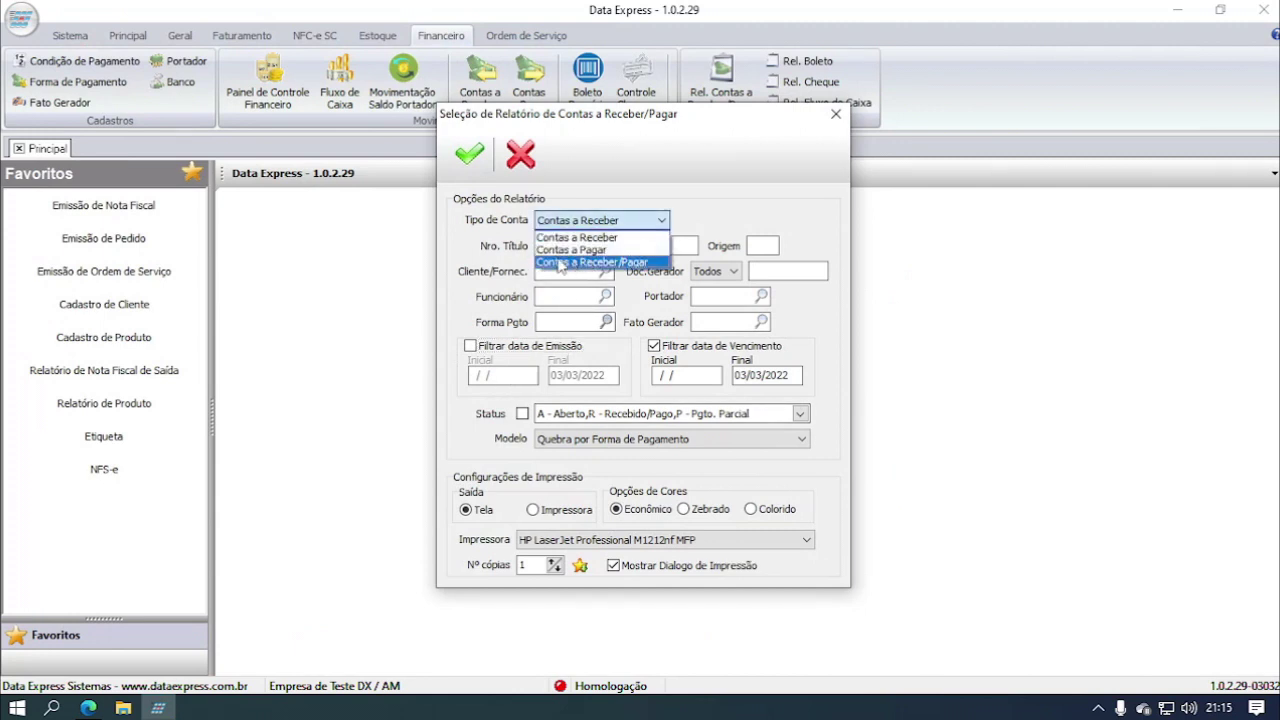
click(570, 262)
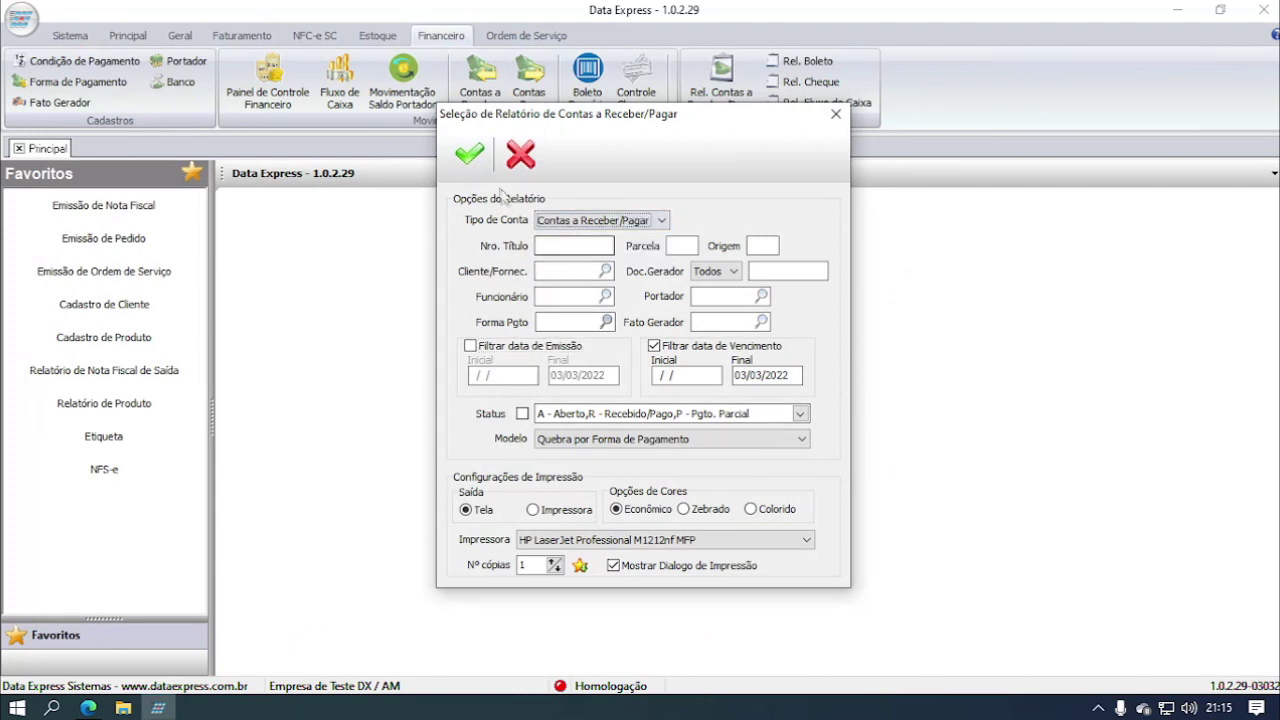
click(469, 155)
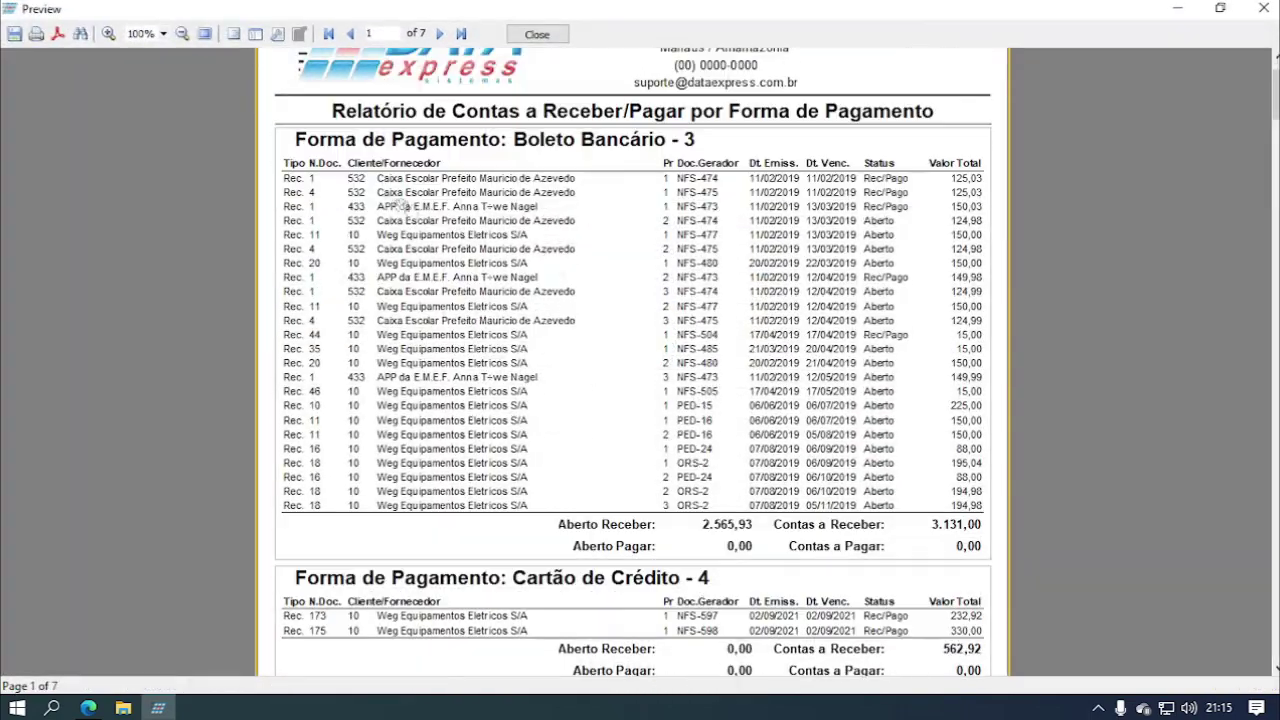
scroll(588, 398, down, 3)
click(538, 34)
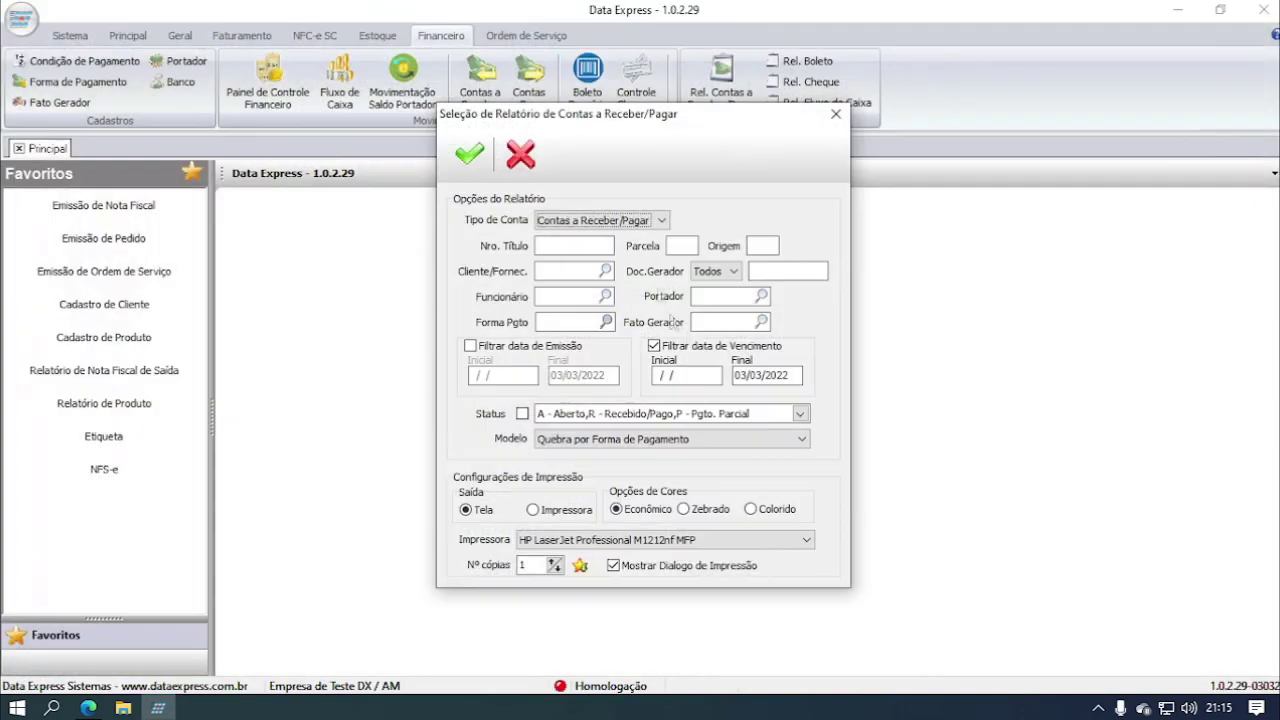
- Return the account type to Contas a Receber, reselect the Quebra por Forma de Pagamento model and dismiss the report selection
click(600, 221)
click(609, 250)
click(600, 221)
click(577, 237)
click(590, 440)
click(645, 442)
click(645, 442)
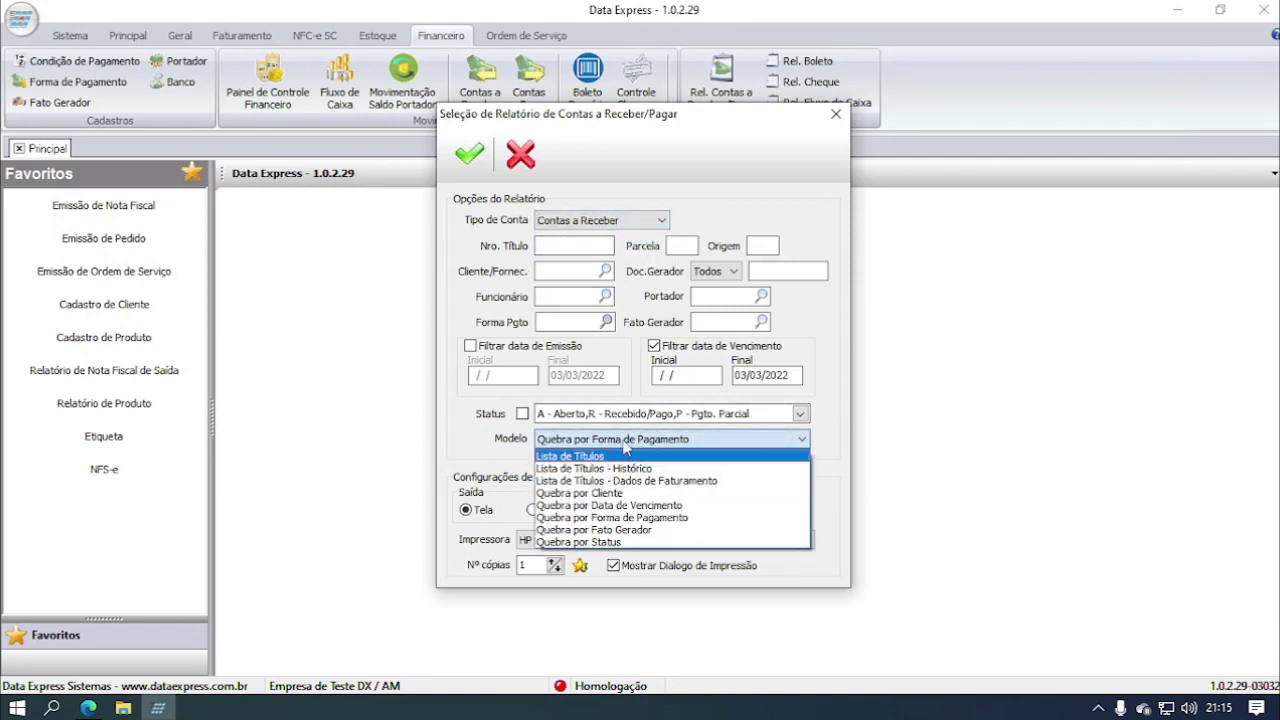
click(600, 518)
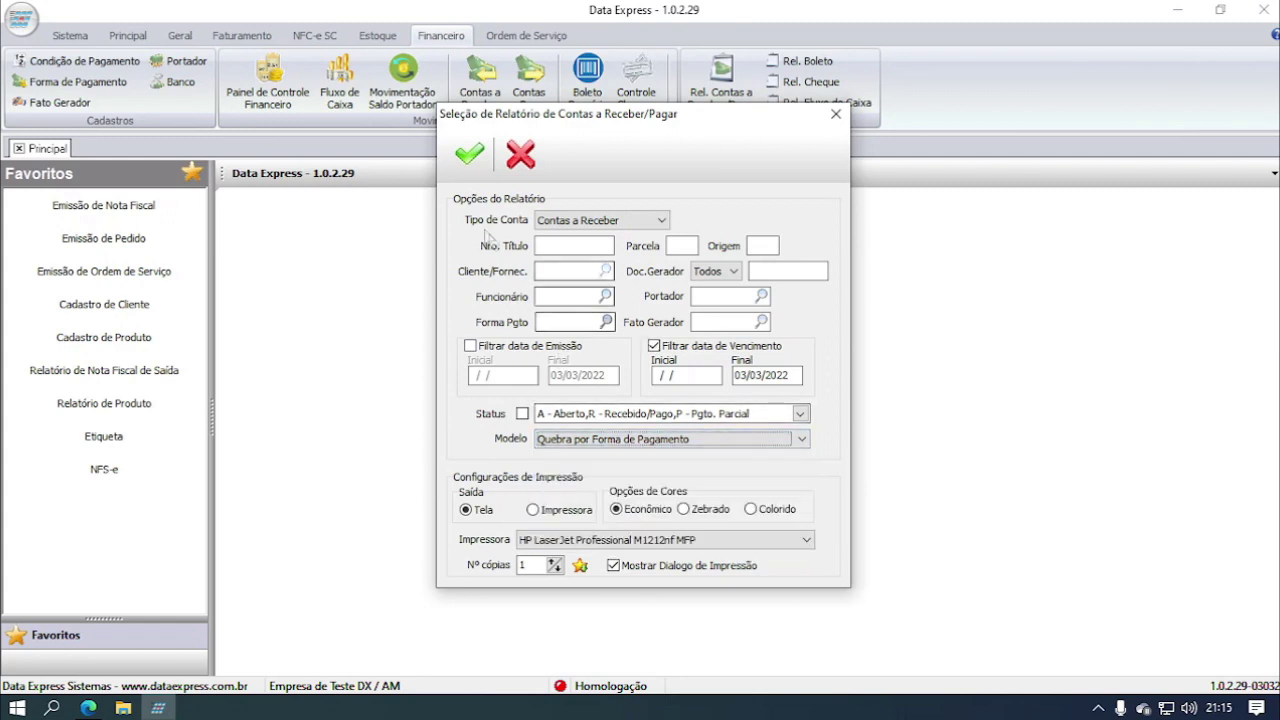
click(522, 158)
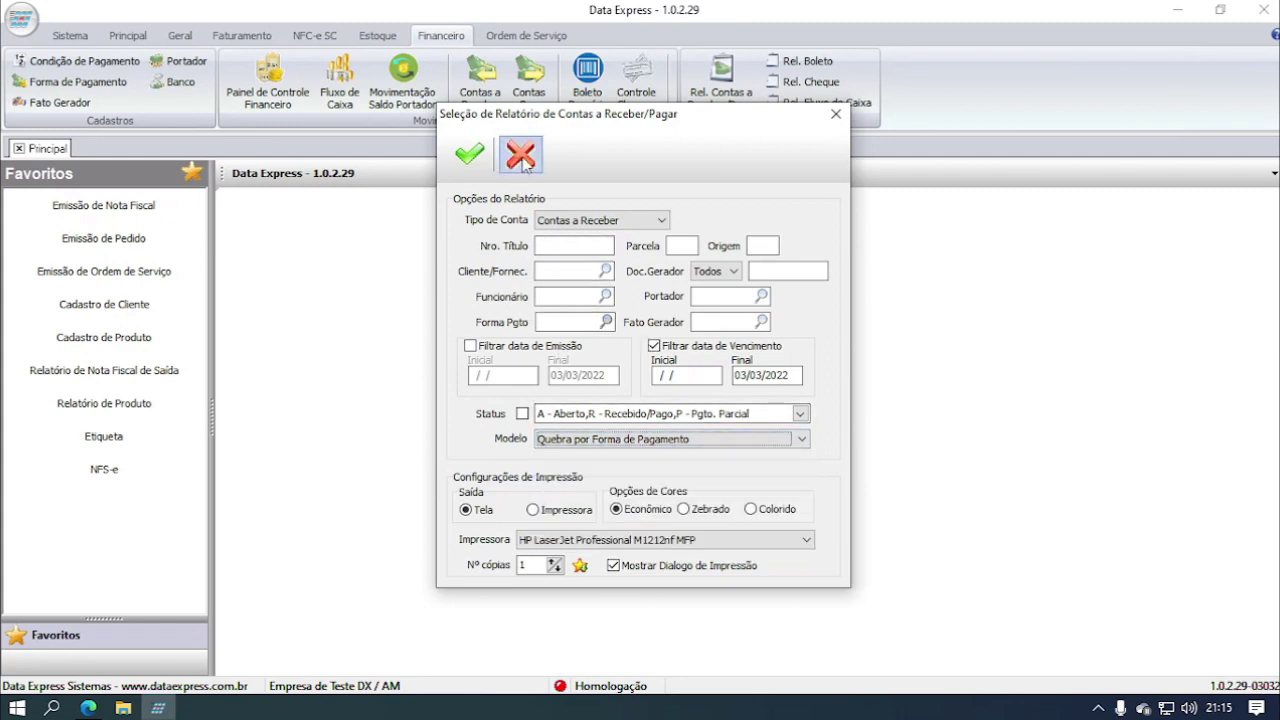
- Highlight the Relatório de cliente sem compras no período item in the Edge release notes, and open that report in Data Express
click(89, 709)
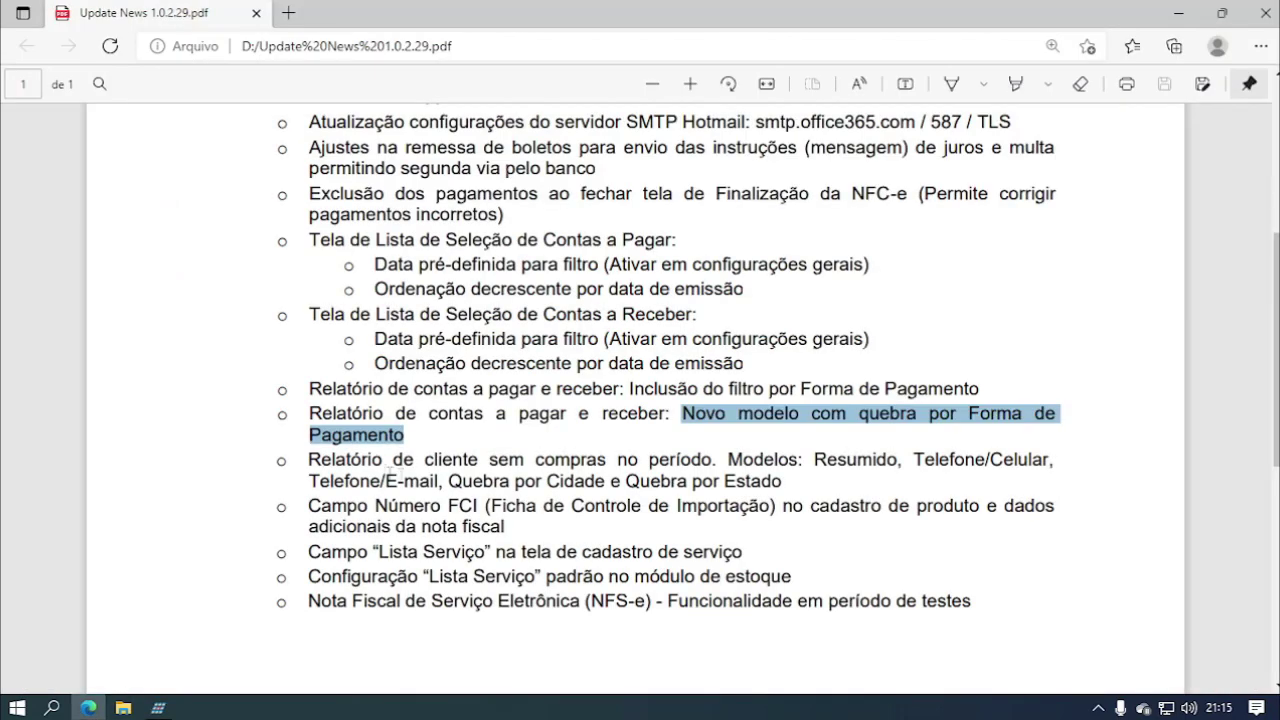
drag(310, 460, 788, 481)
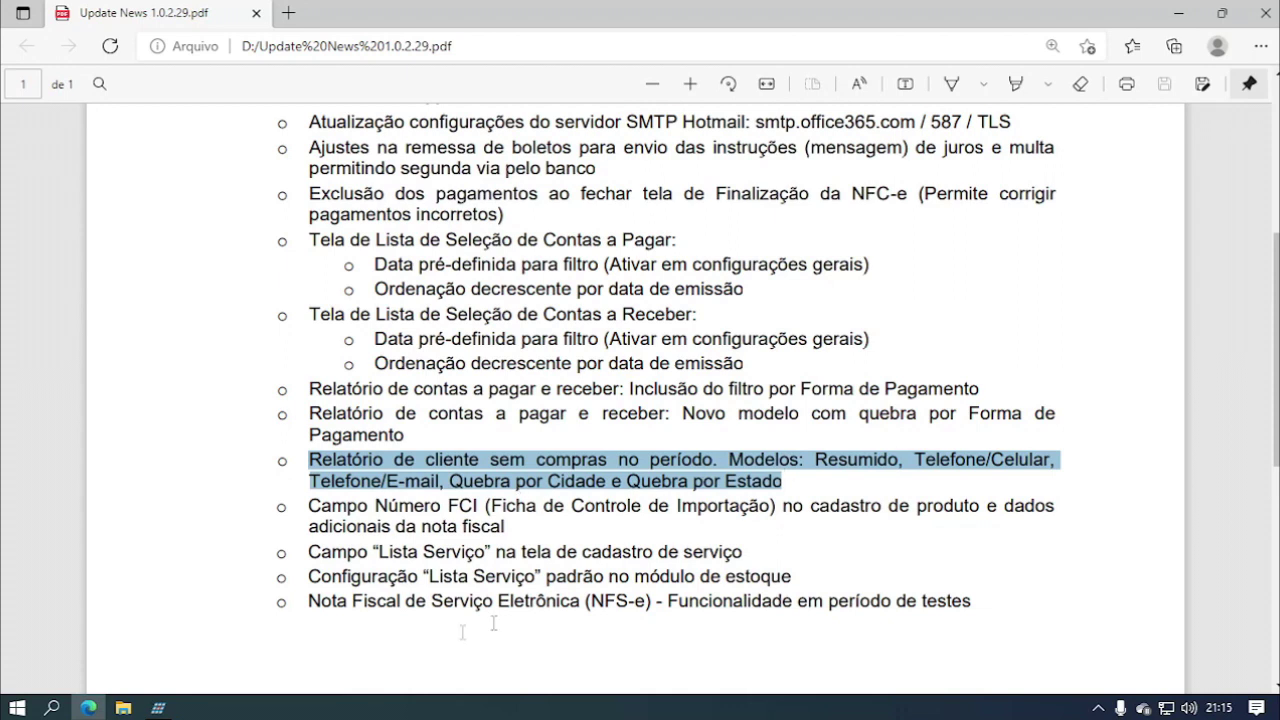
click(158, 707)
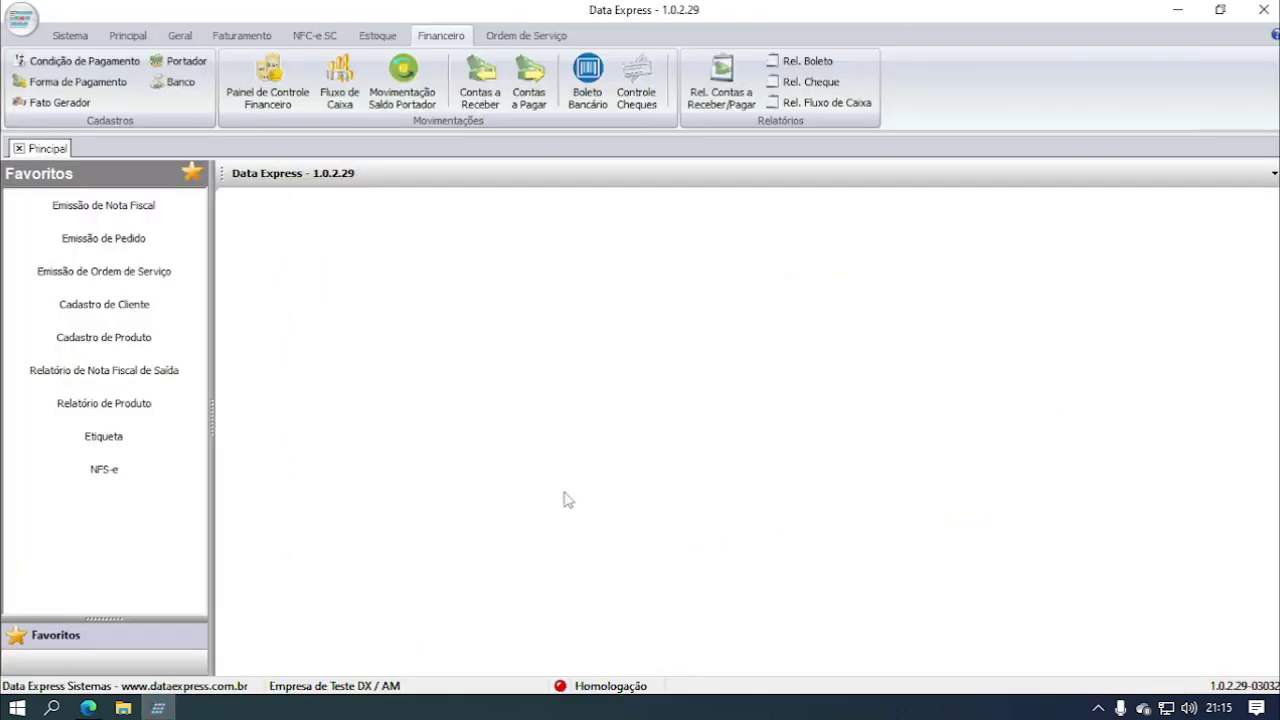
scroll(262, 58, up, 3)
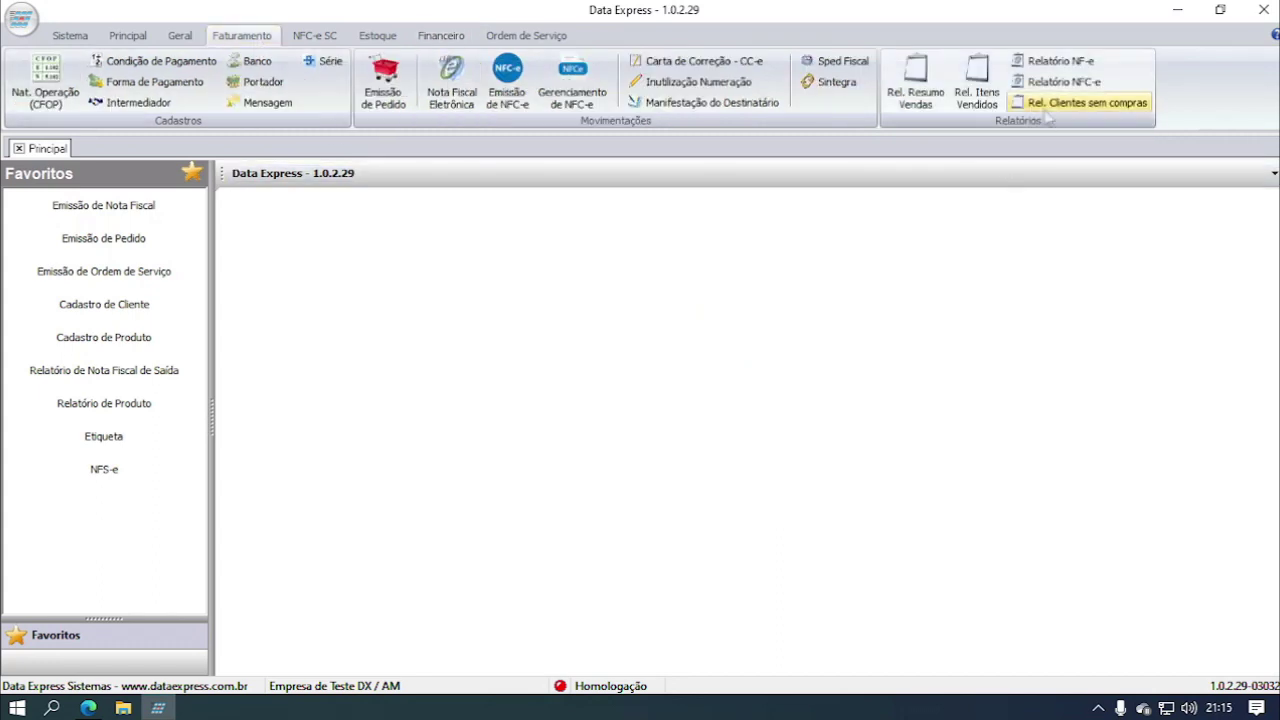
click(1080, 108)
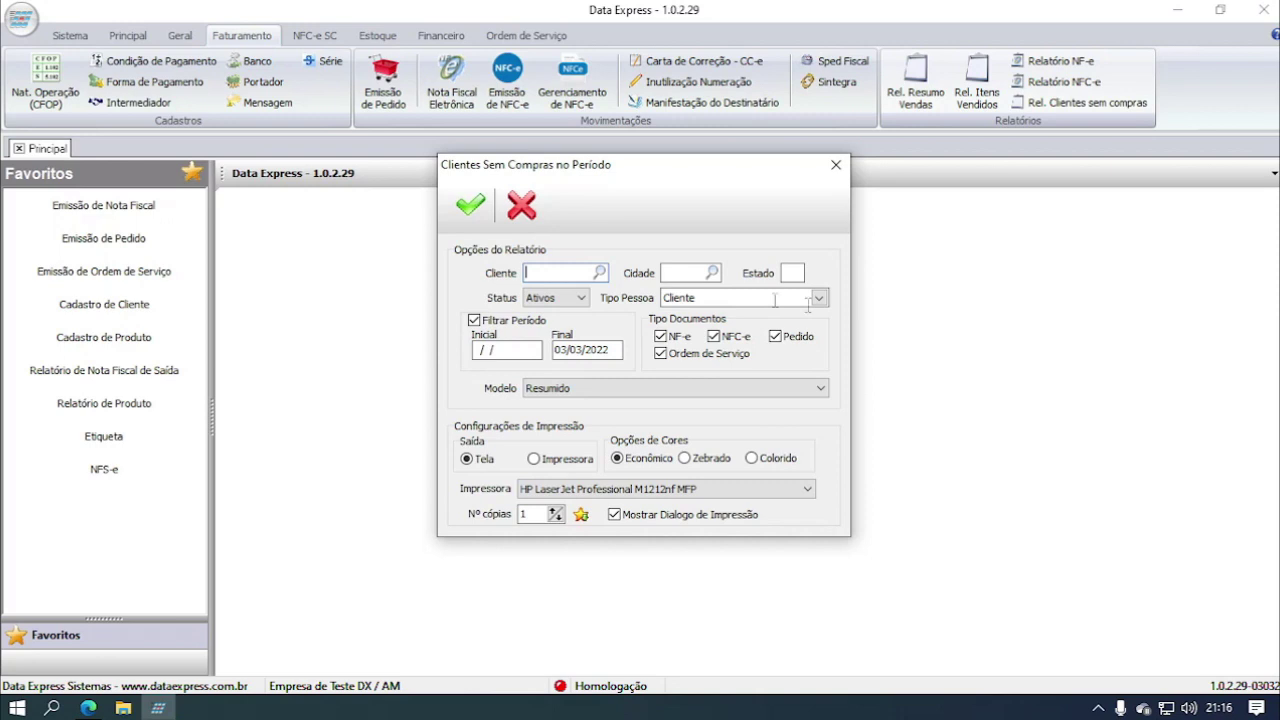
- Exclude NF-e from the report's document types and include it again
click(536, 350)
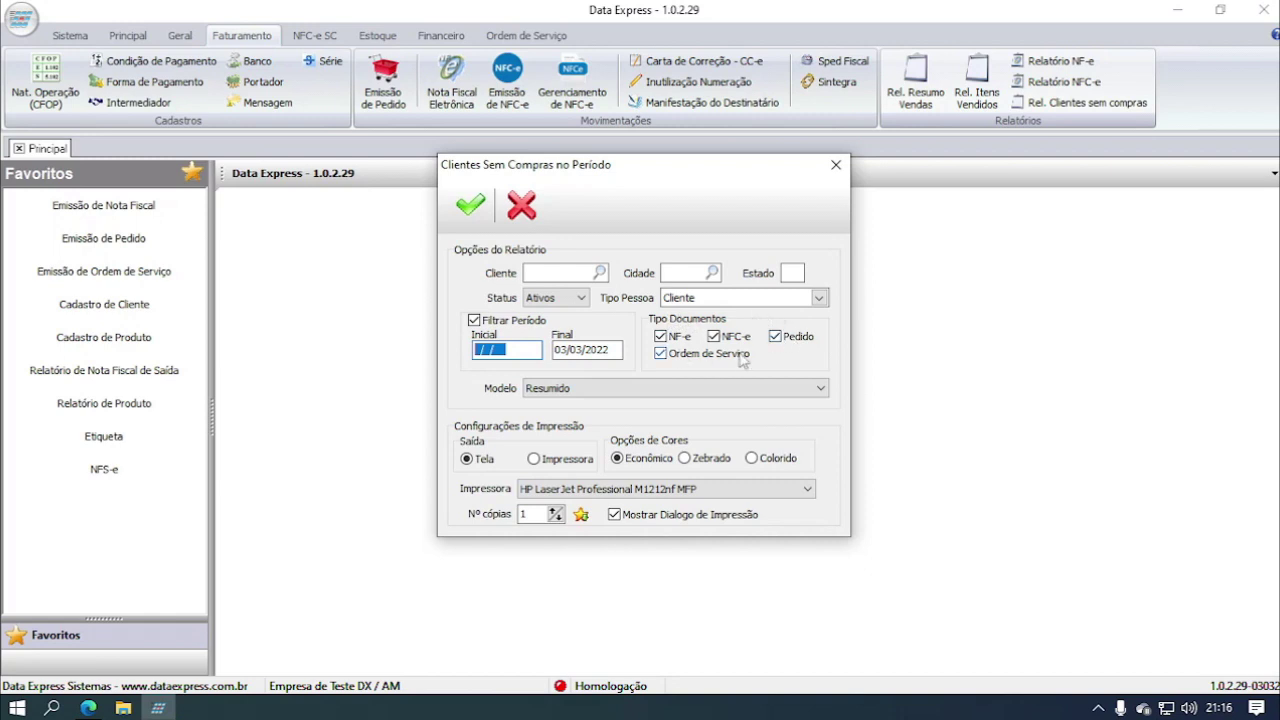
click(679, 340)
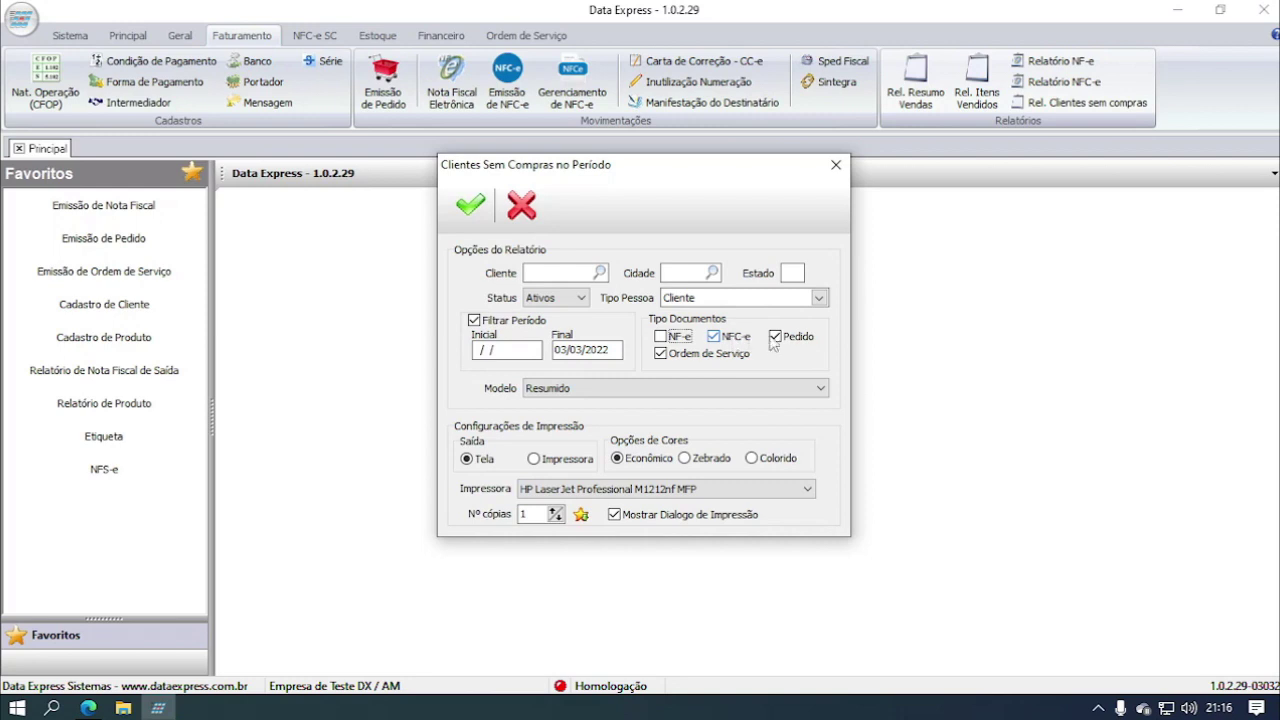
click(686, 344)
- Set the period's initial date to 01/01/2021 and preview the customers-without-purchases report with the Resumido model
drag(540, 350, 412, 342)
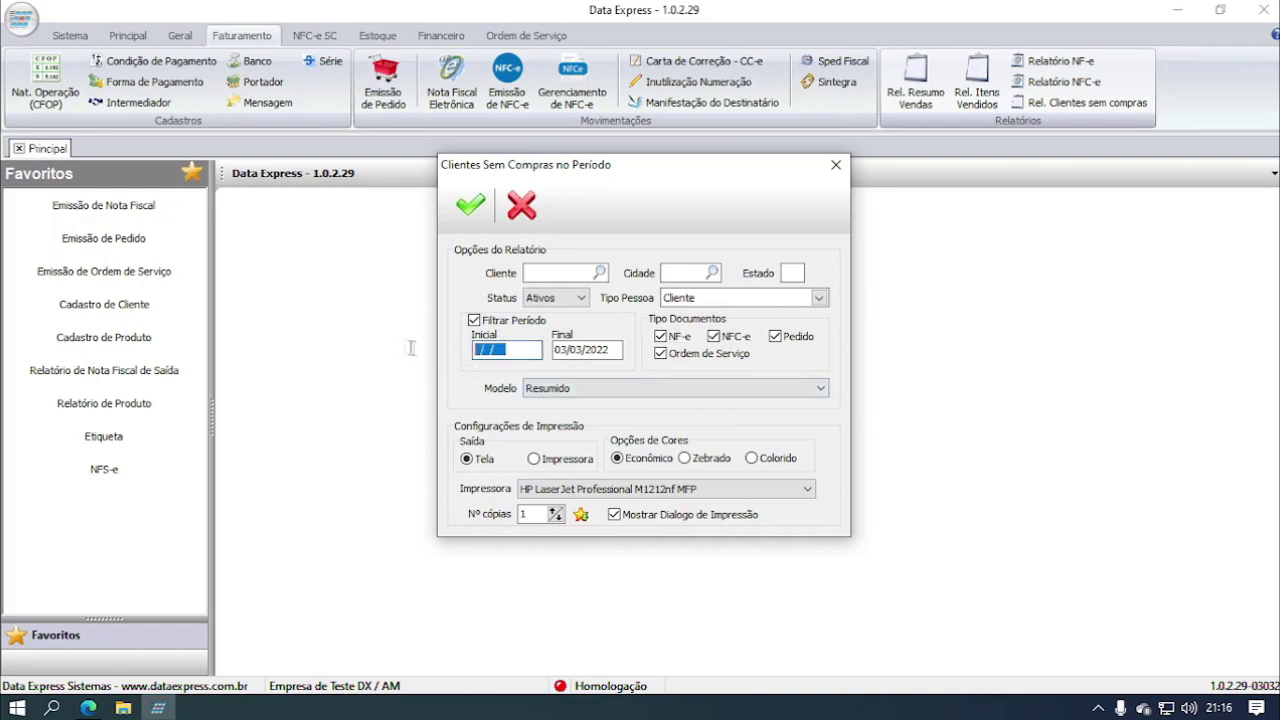
text(01/01/2021)
click(470, 205)
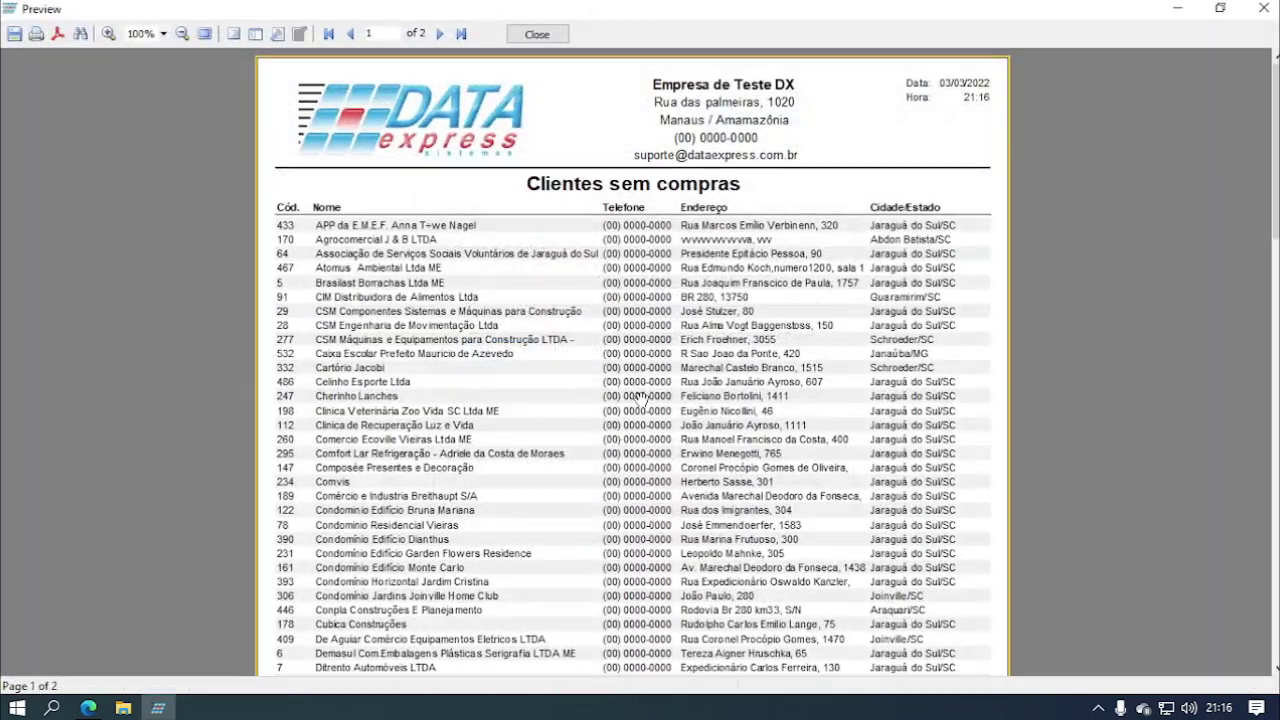
- Look through both pages of the Clientes sem compras report down to the record count, and close the preview
scroll(690, 405, down, 1)
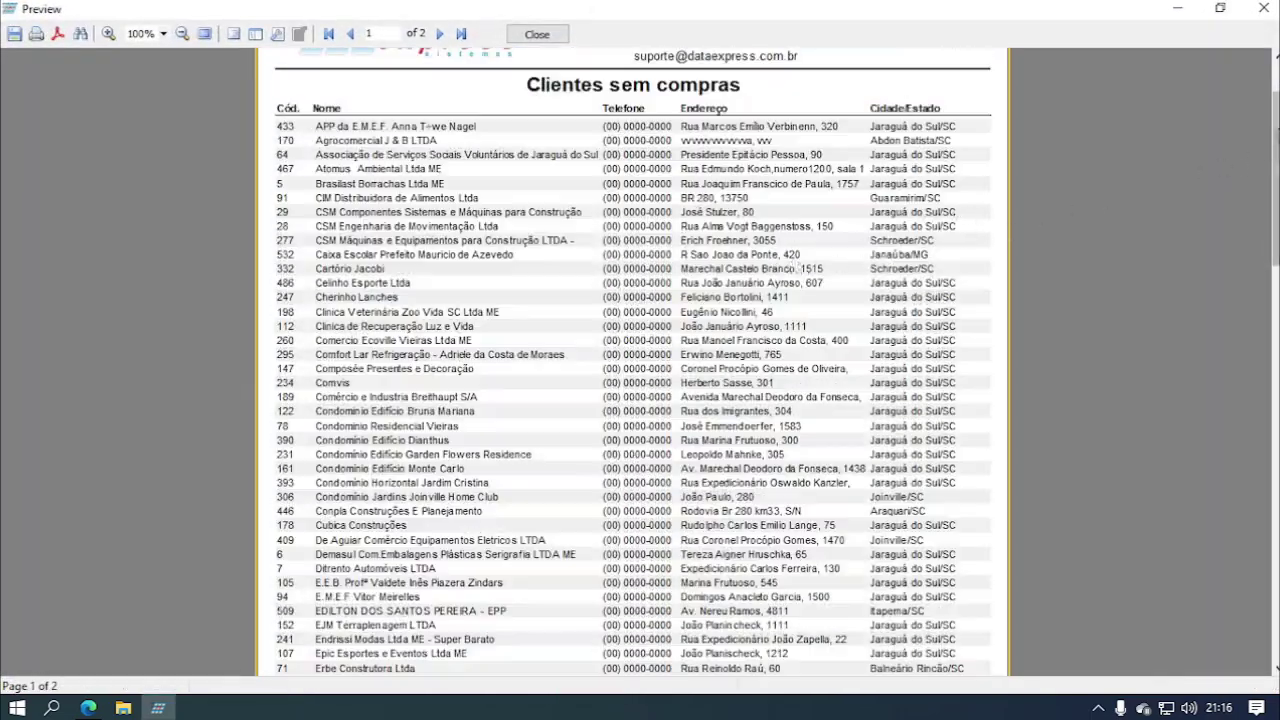
scroll(632, 361, down, 6)
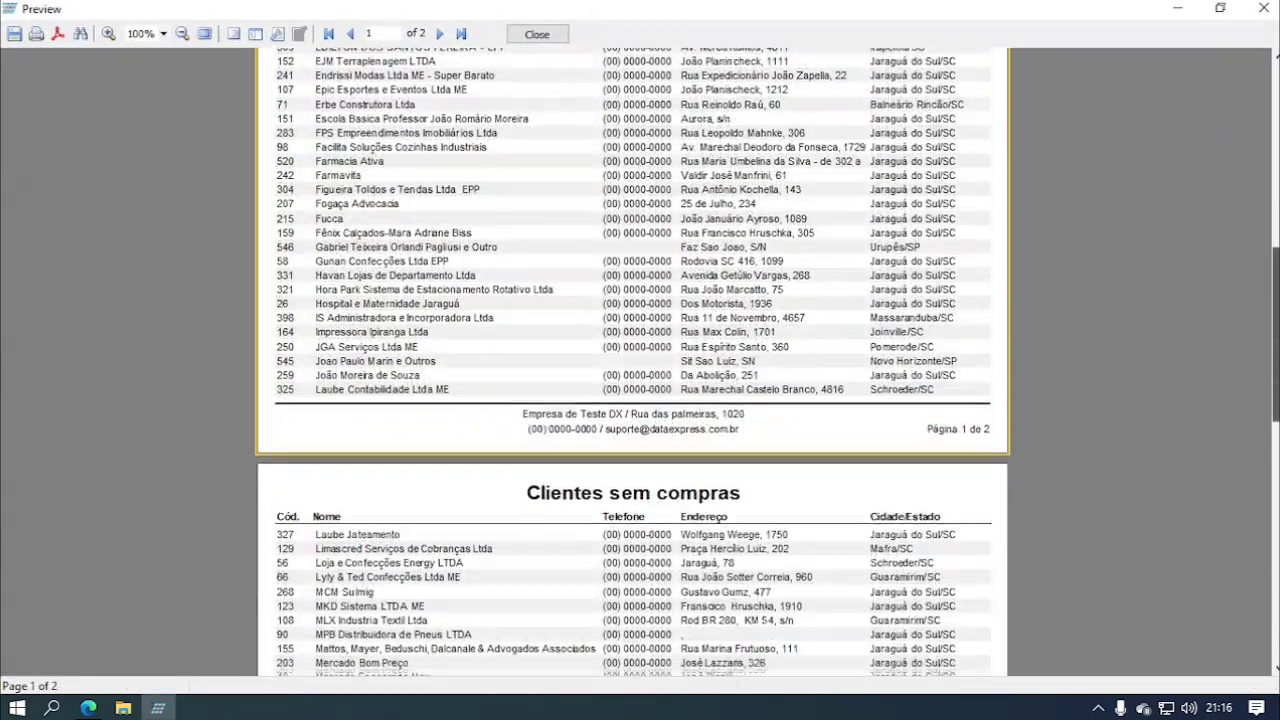
scroll(632, 361, down, 4)
scroll(528, 368, down, 3)
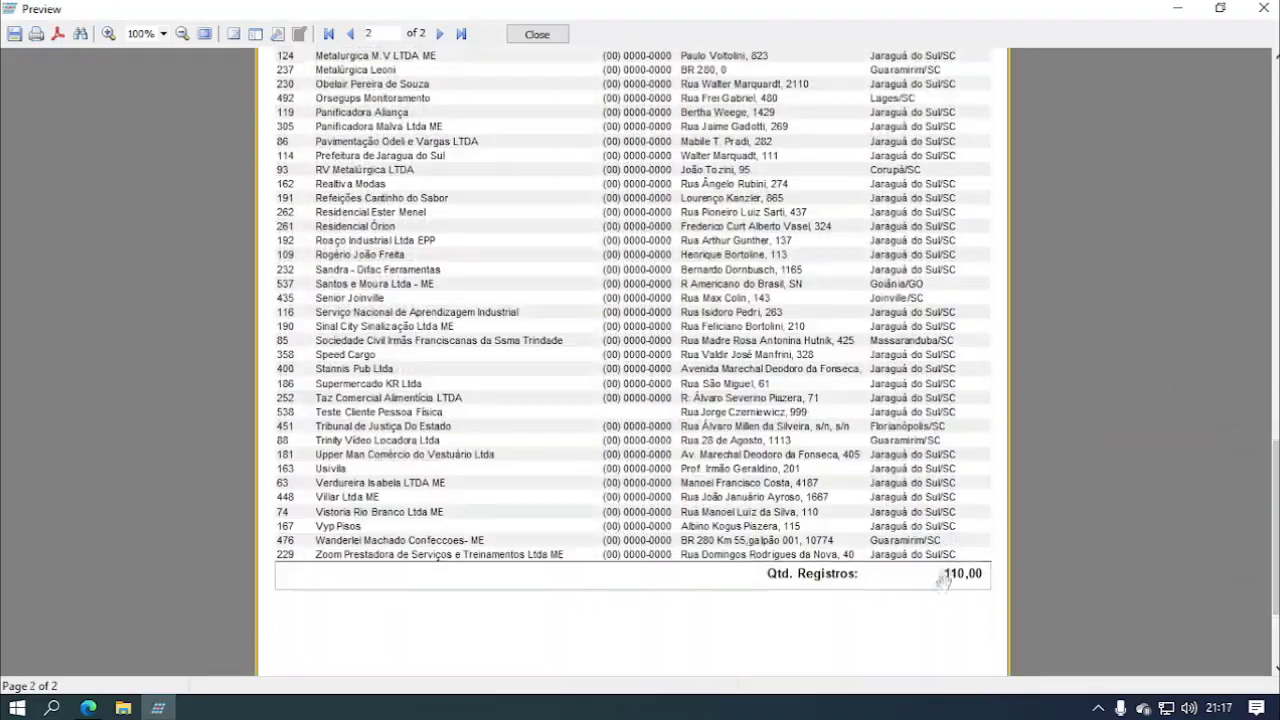
scroll(931, 300, up, 1)
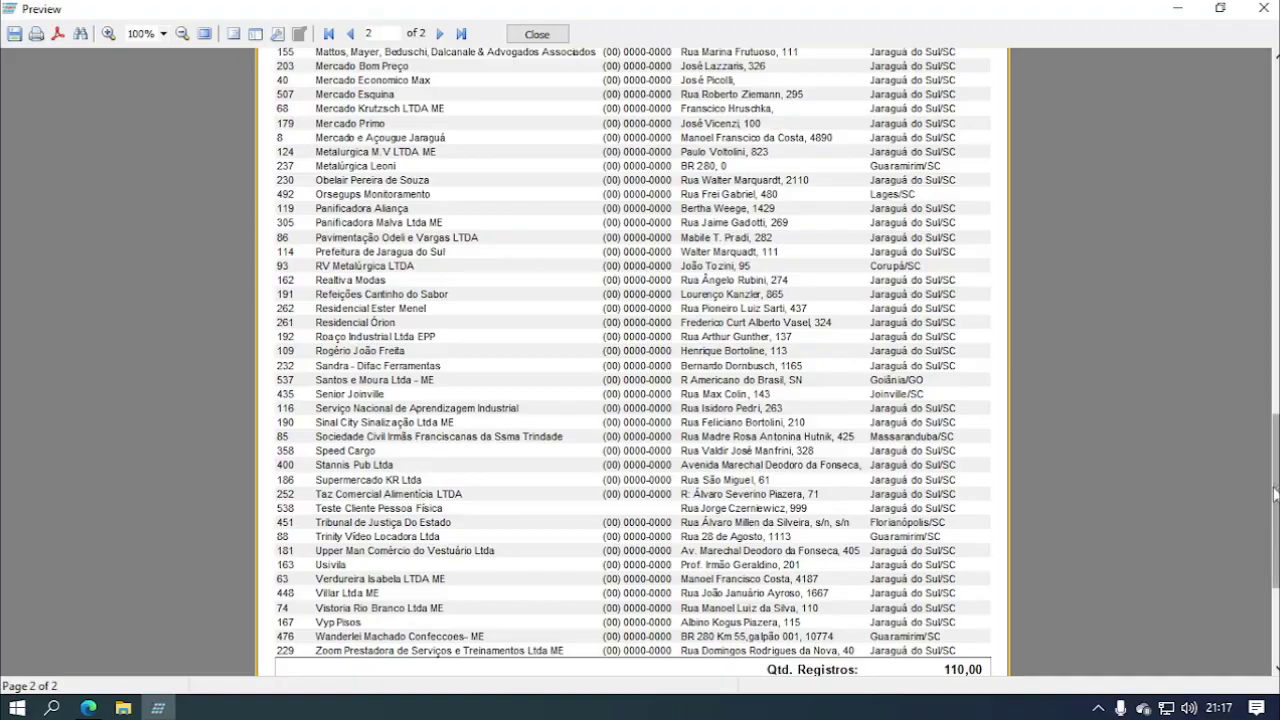
drag(1276, 495, 1252, 147)
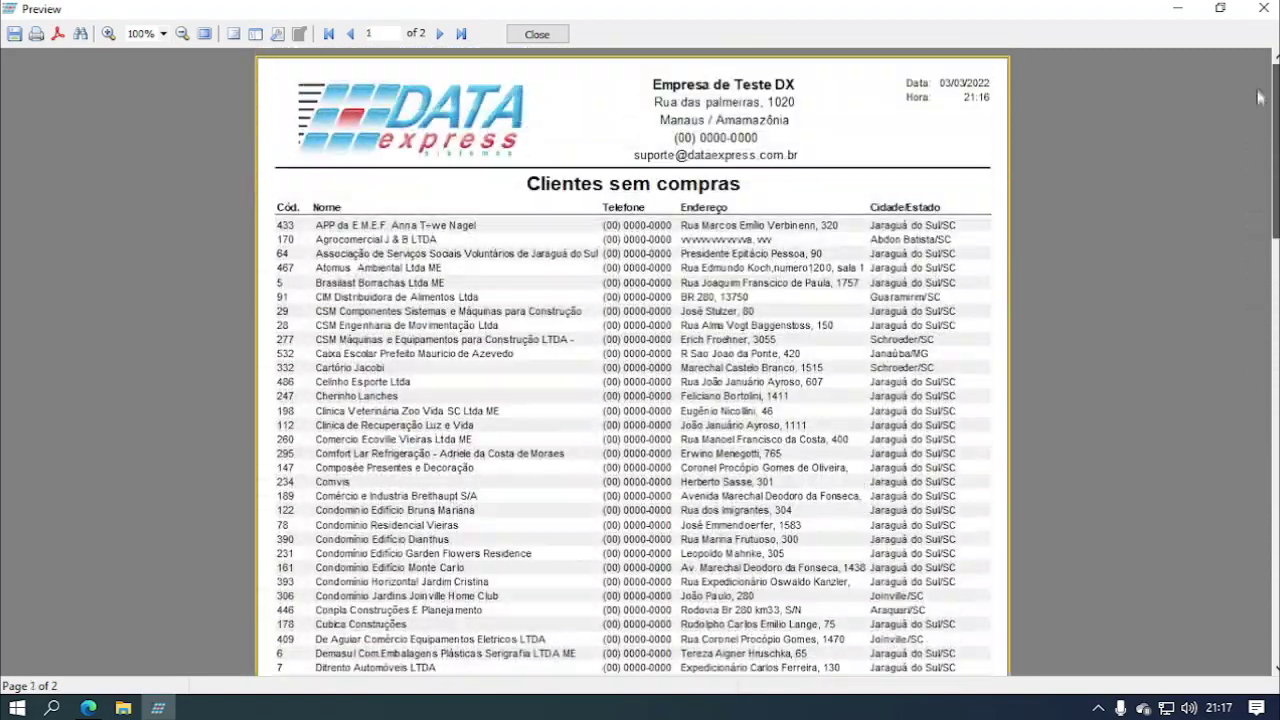
click(537, 34)
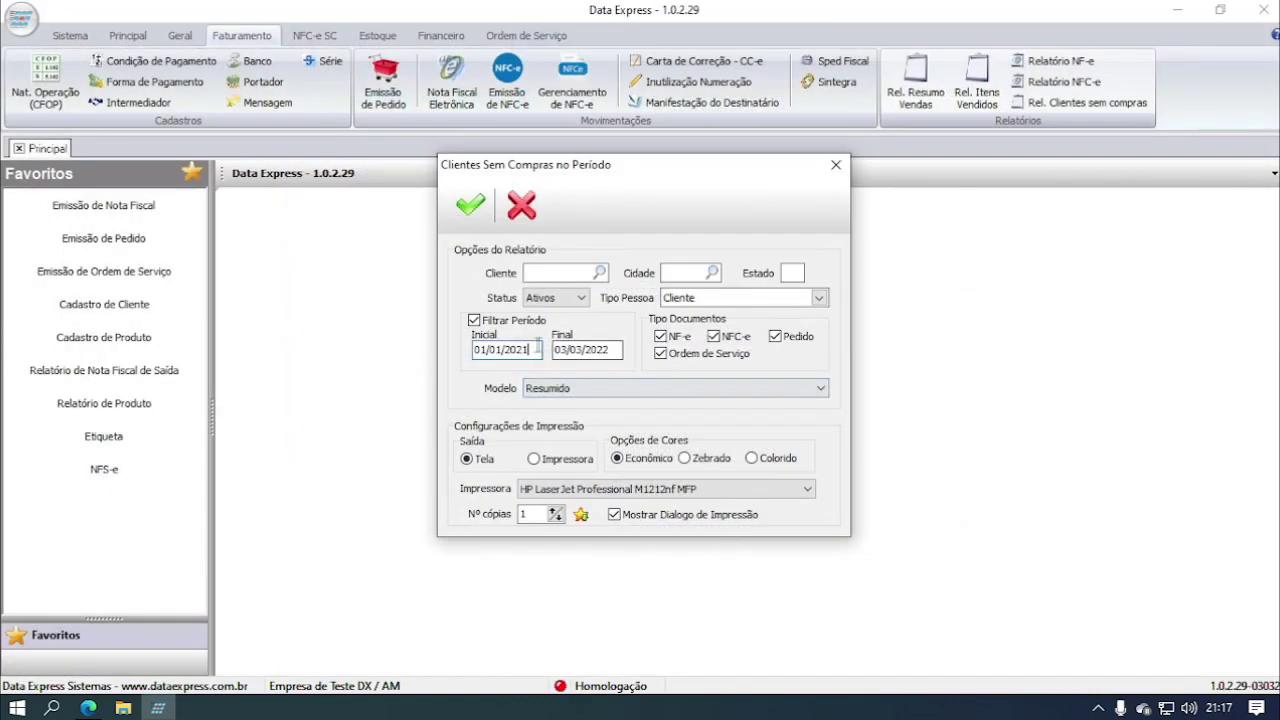
- Point out the report's initial date, Cliente, Cidade and Estado filters one after another
drag(540, 349, 388, 344)
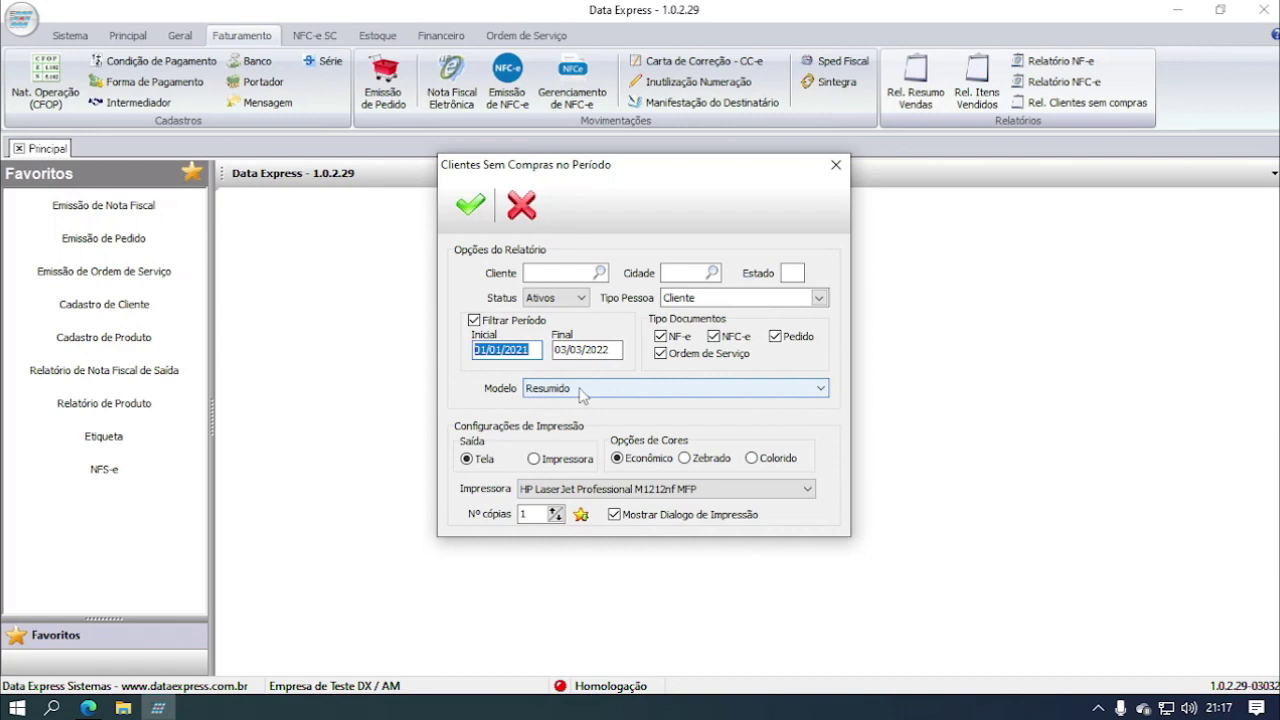
click(548, 276)
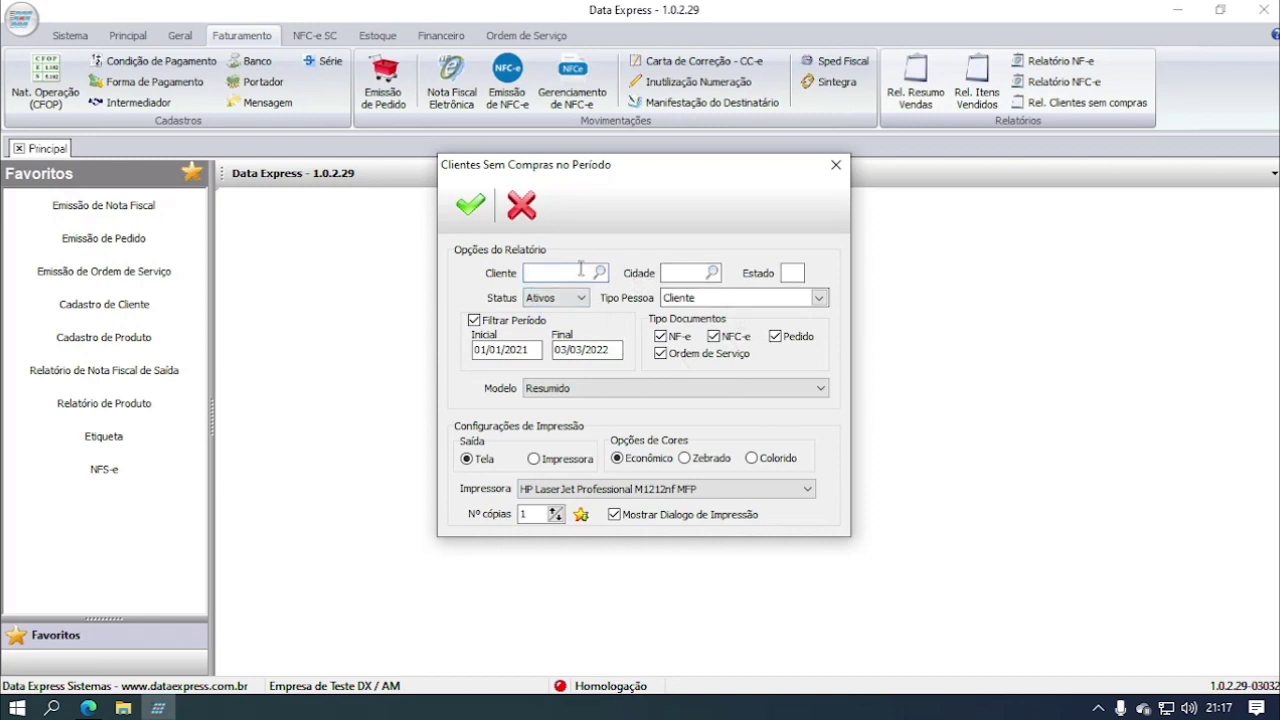
click(684, 275)
click(791, 273)
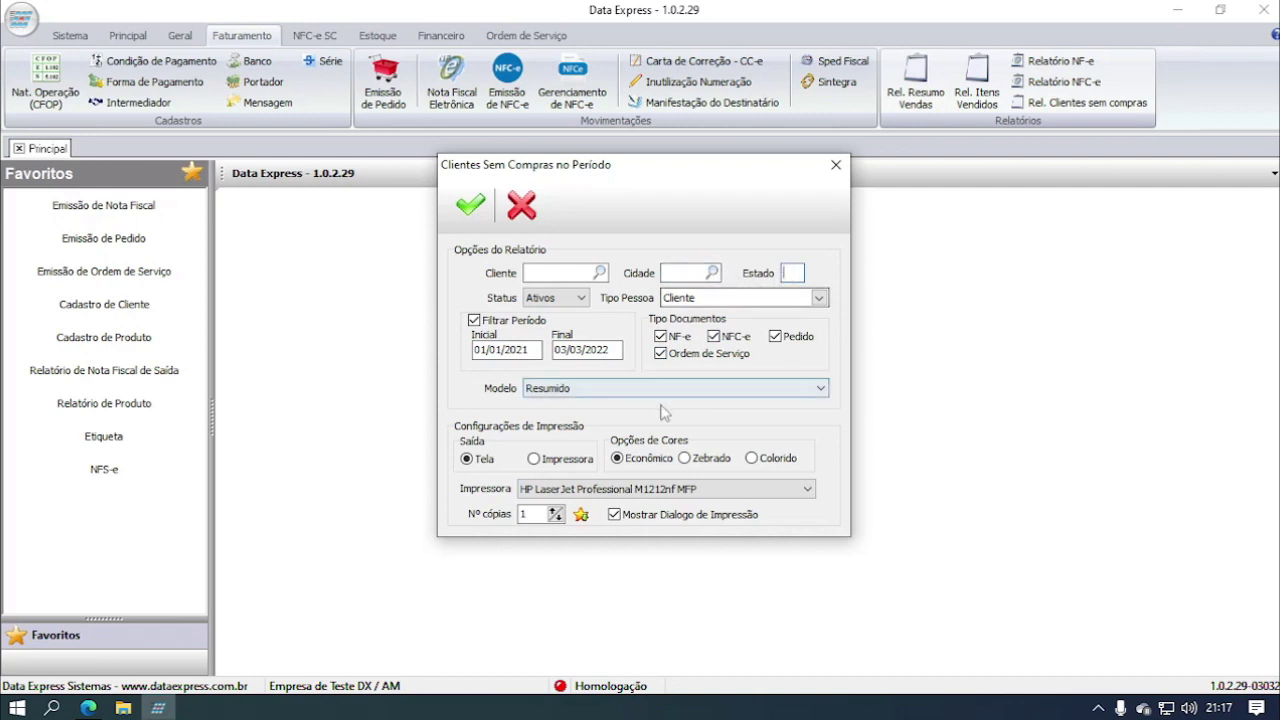
- Review the Status filter's options and keep Ativos selected
click(578, 297)
click(540, 327)
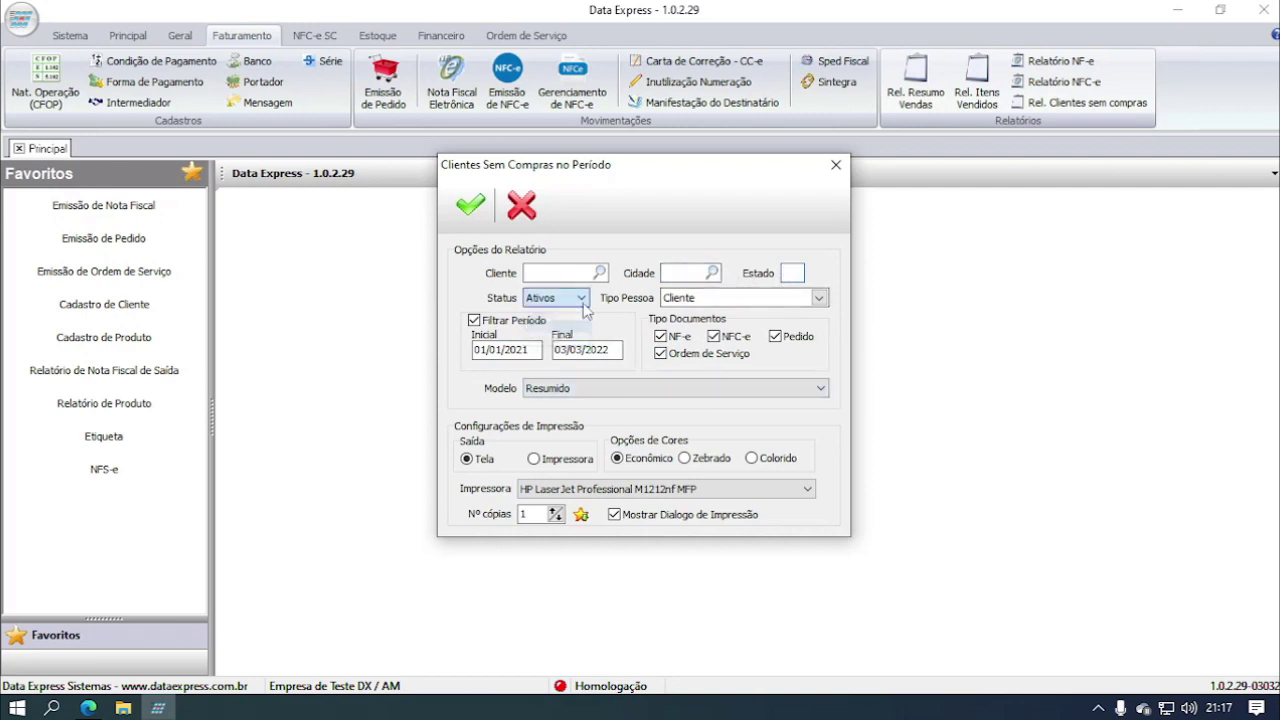
click(578, 297)
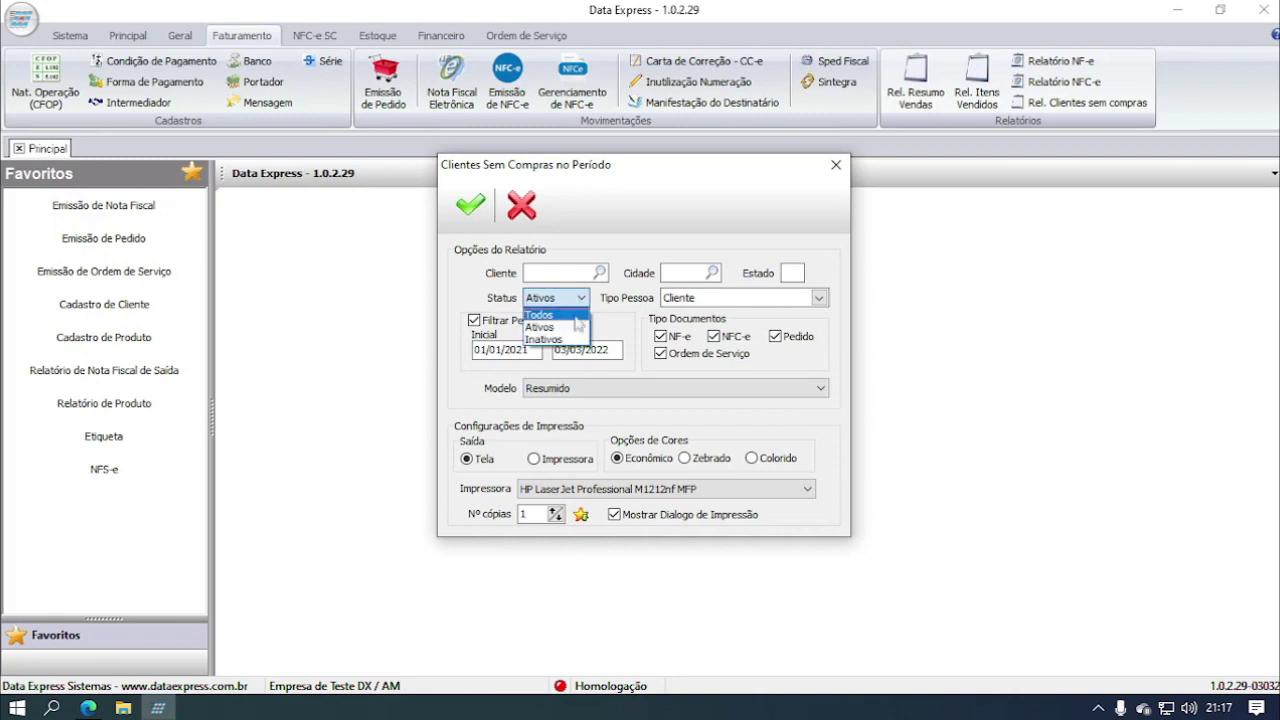
click(580, 300)
click(553, 297)
click(566, 327)
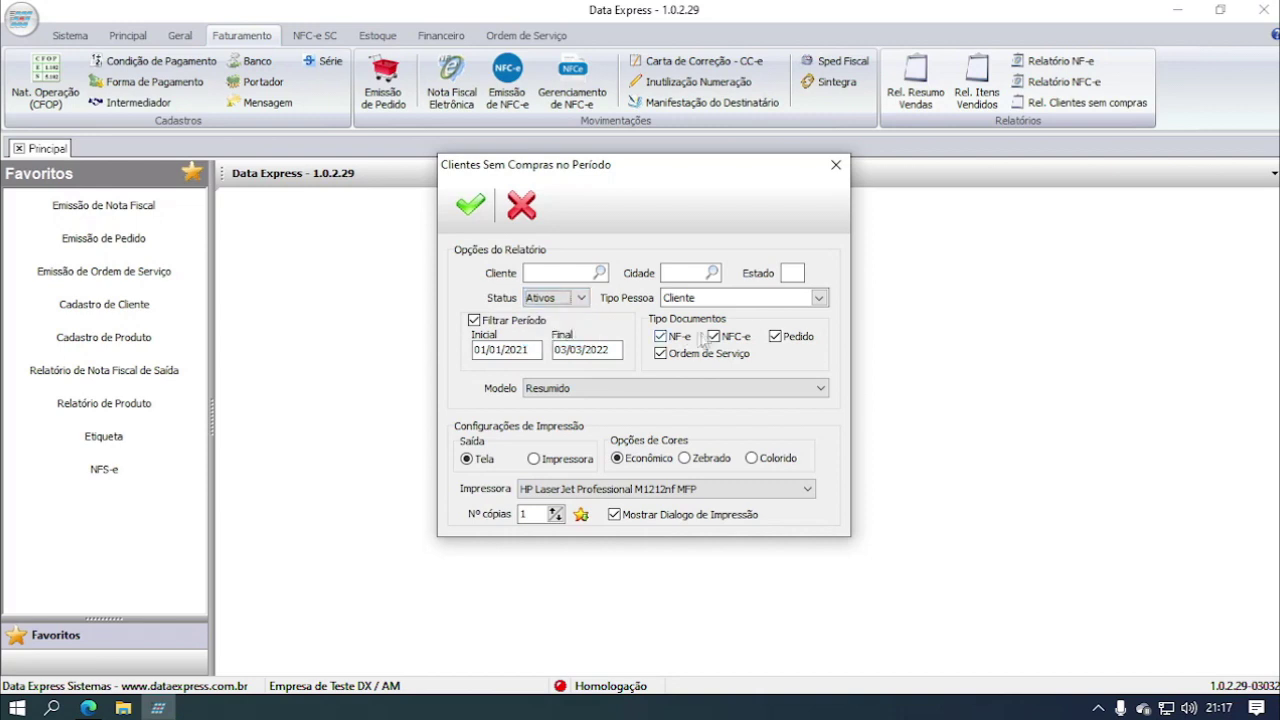
- Add Funcionário to the report's Tipo Pessoa filter alongside Cliente
click(818, 298)
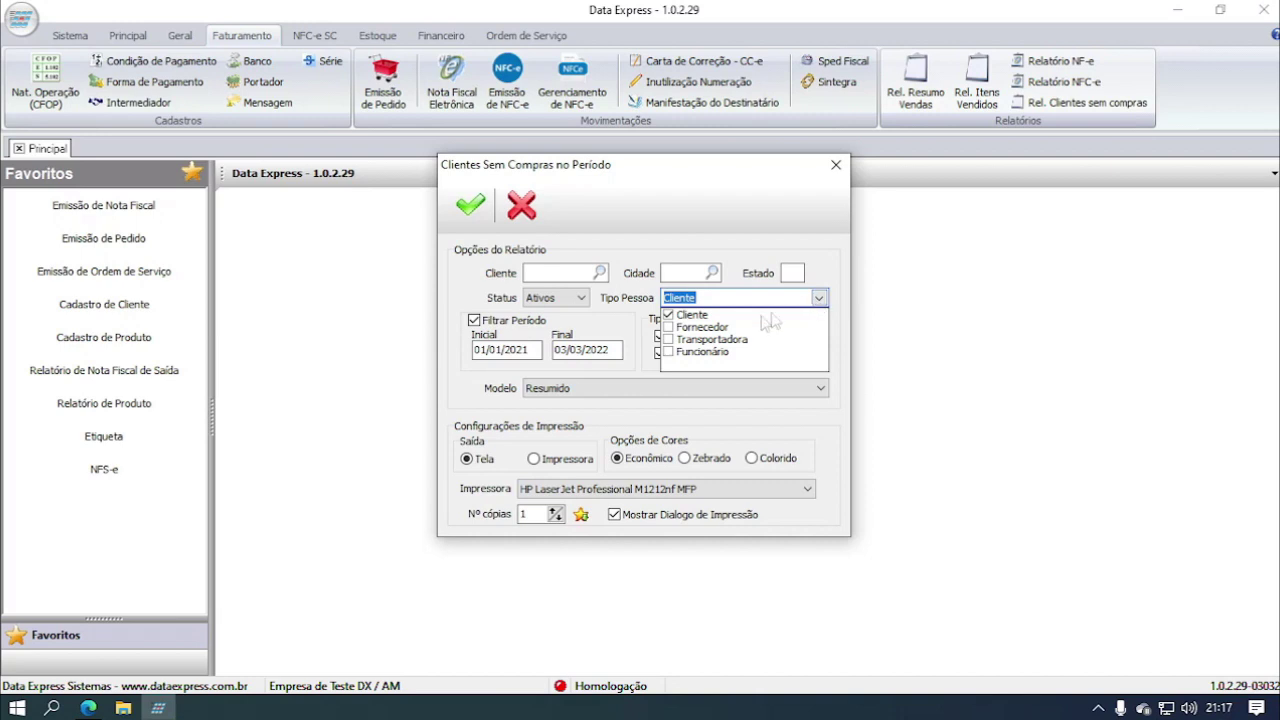
click(669, 353)
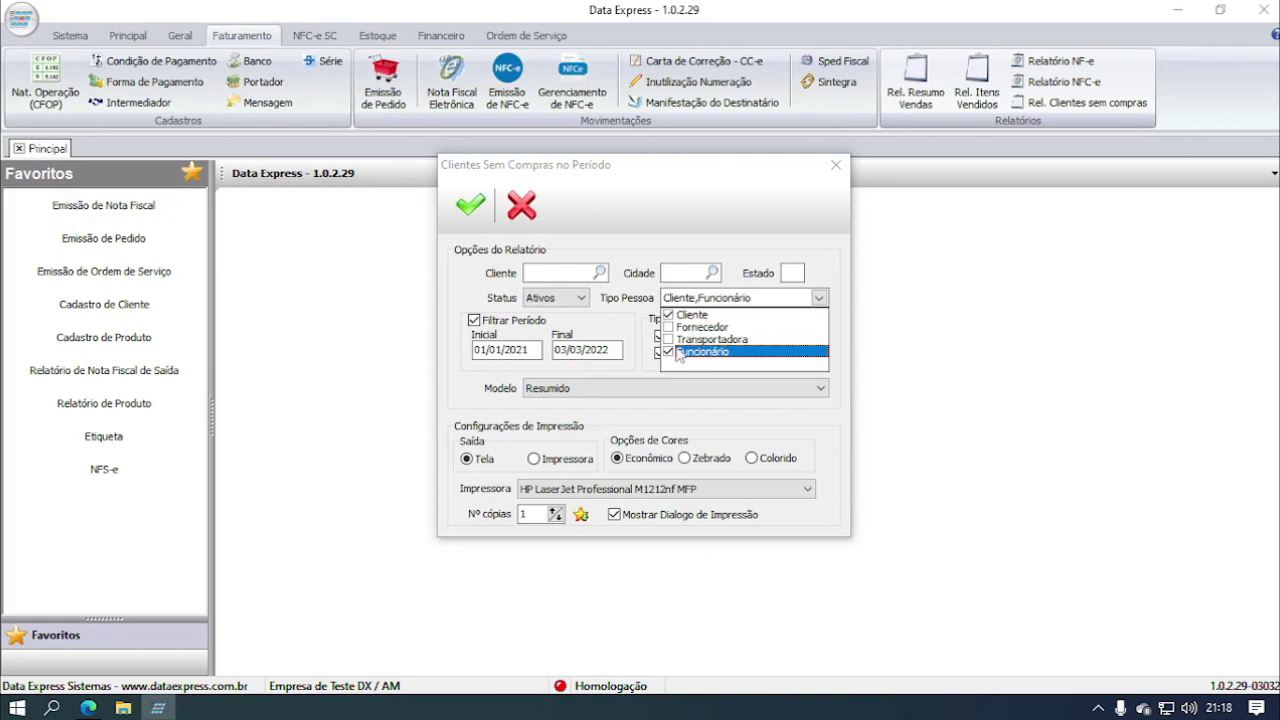
click(822, 300)
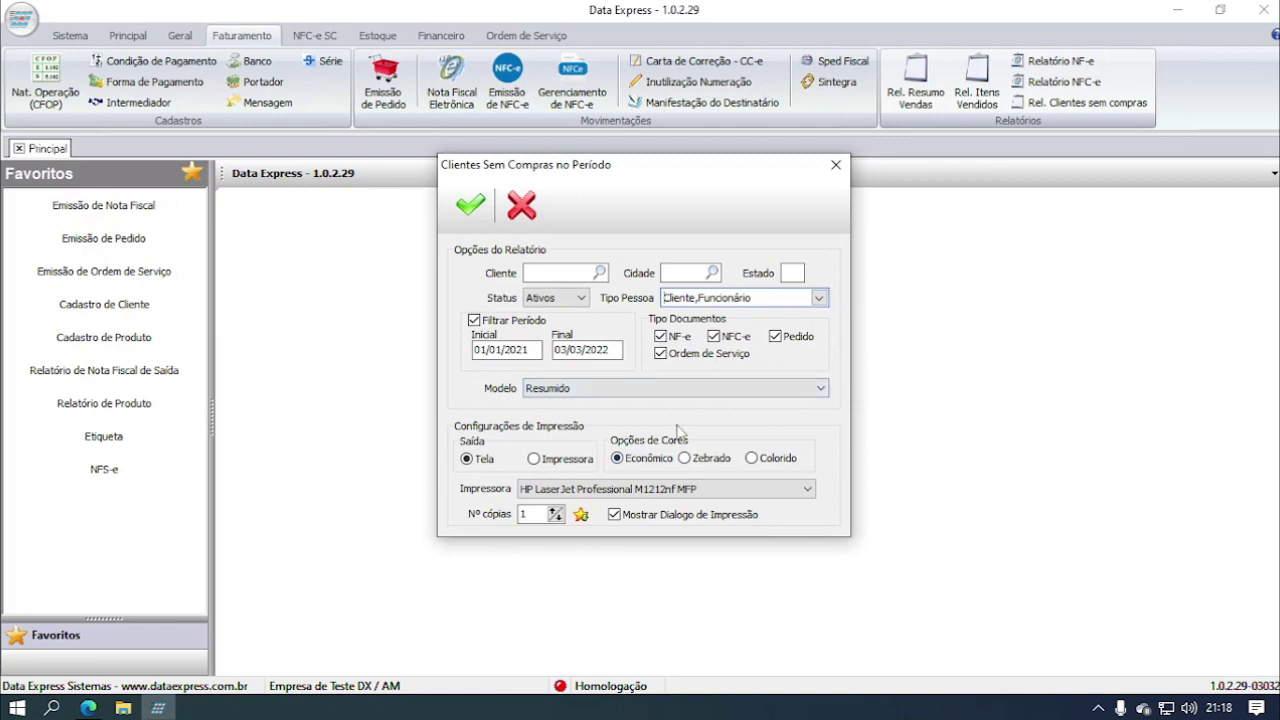
- Preview the customers-without-purchases report with the Telefone/Celular model, and close the preview
click(647, 390)
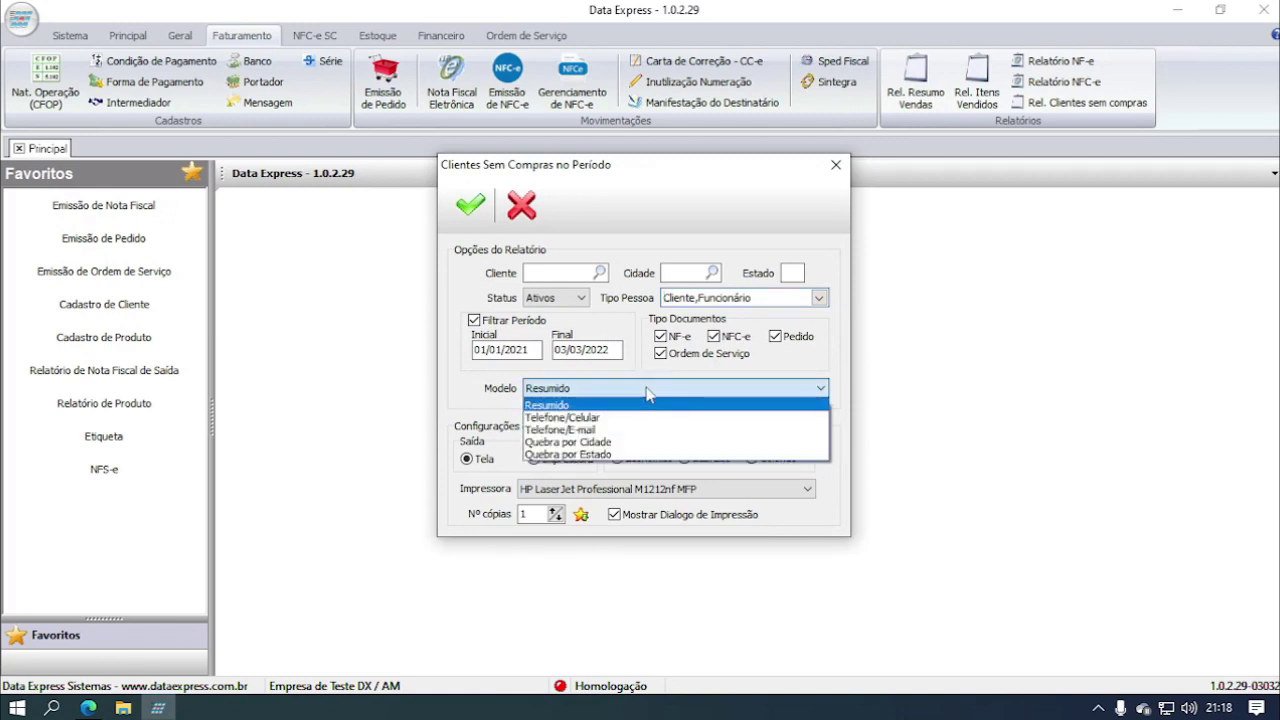
click(647, 390)
click(647, 390)
click(624, 417)
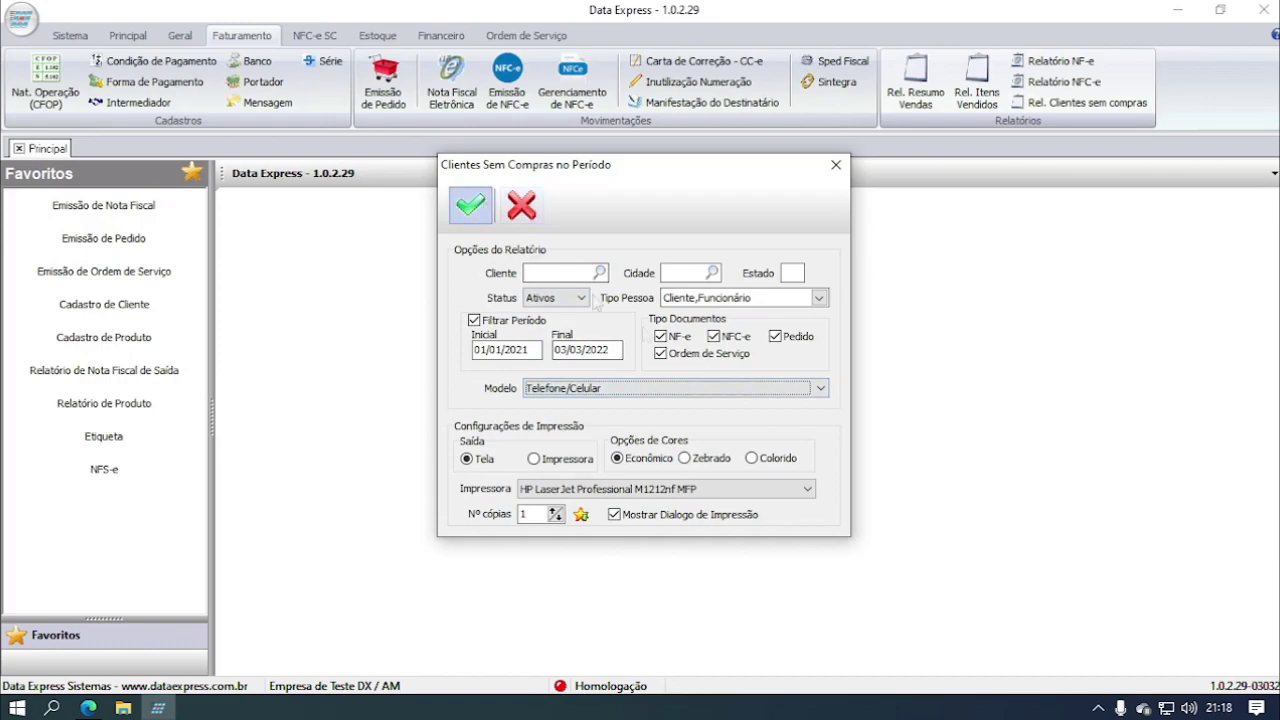
click(498, 218)
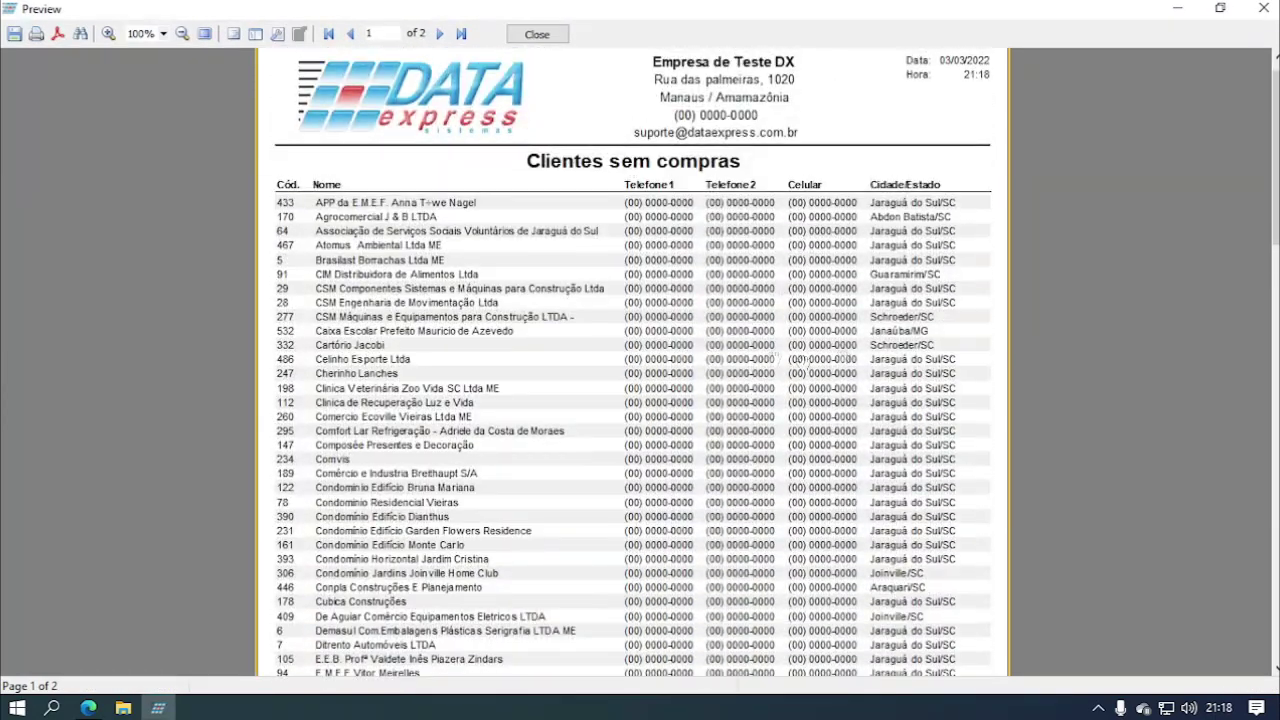
key(Escape)
- Preview the customers-without-purchases report with the Quebra por Cidade model
click(665, 388)
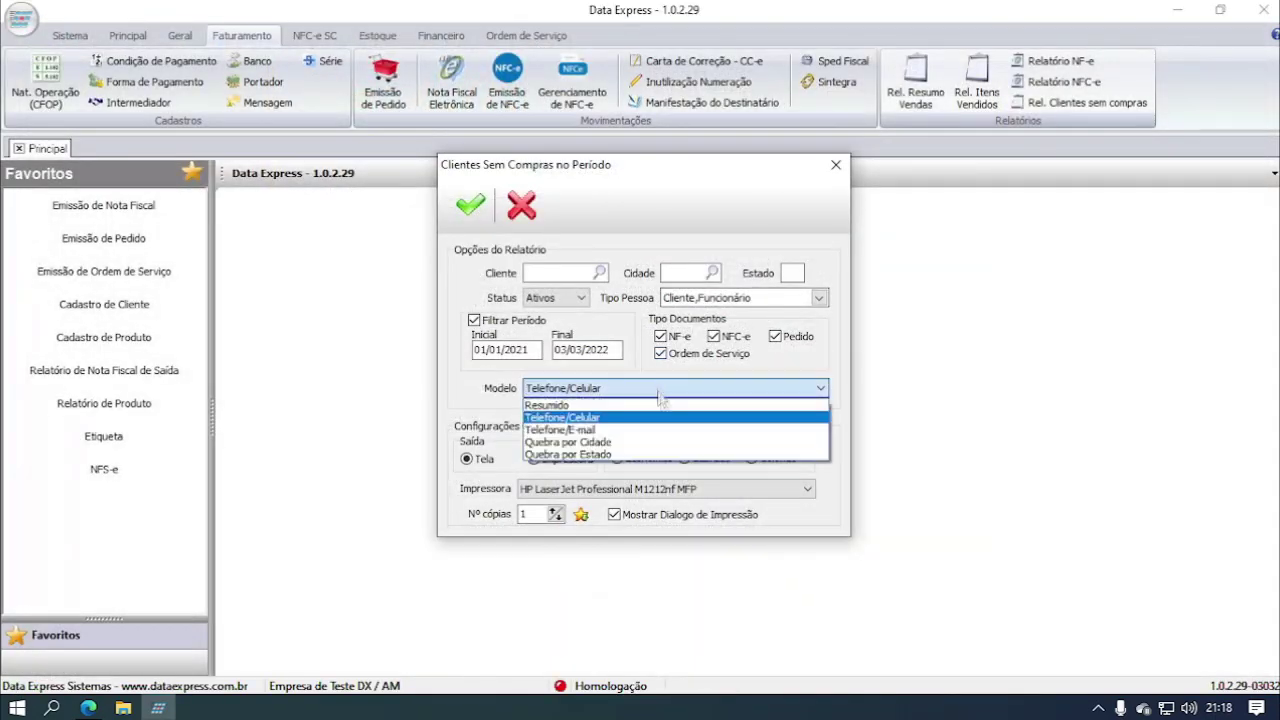
click(655, 442)
click(481, 222)
- Look through the city groups on the first two pages of the report, and close the preview
scroll(745, 450, down, 5)
scroll(700, 280, down, 3)
scroll(700, 280, up, 3)
scroll(645, 250, down, 4)
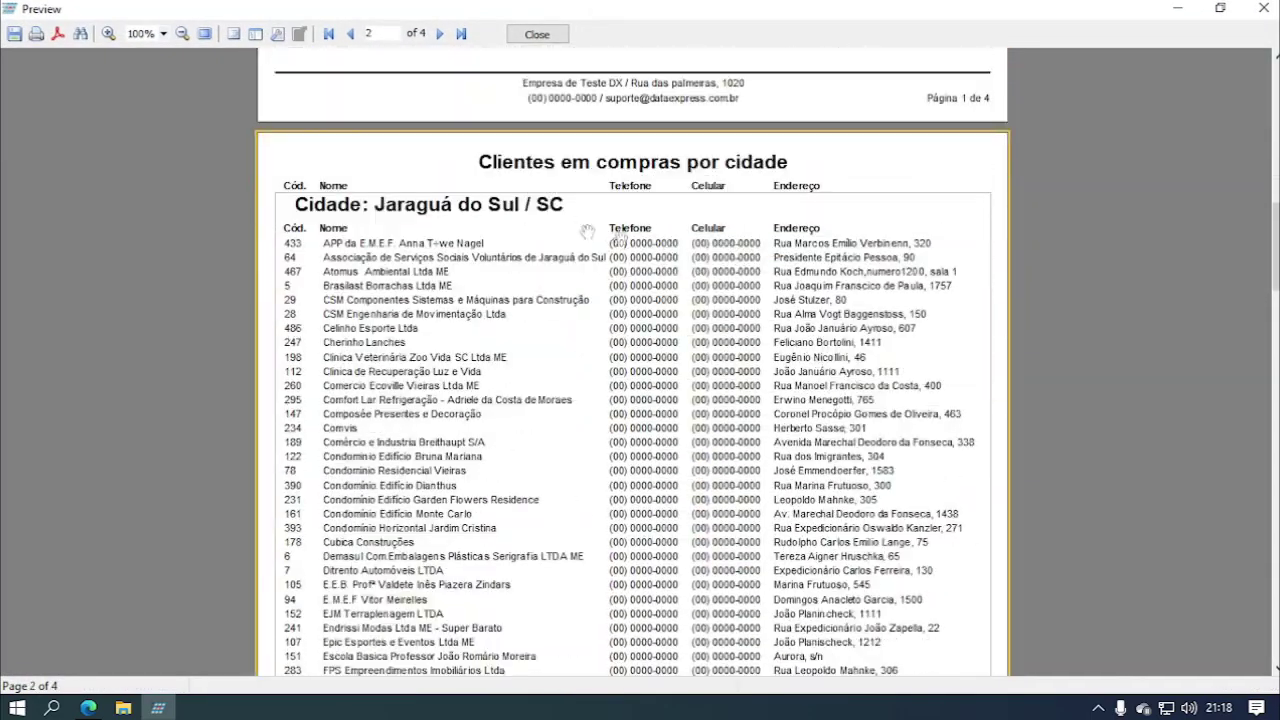
scroll(435, 285, up, 3)
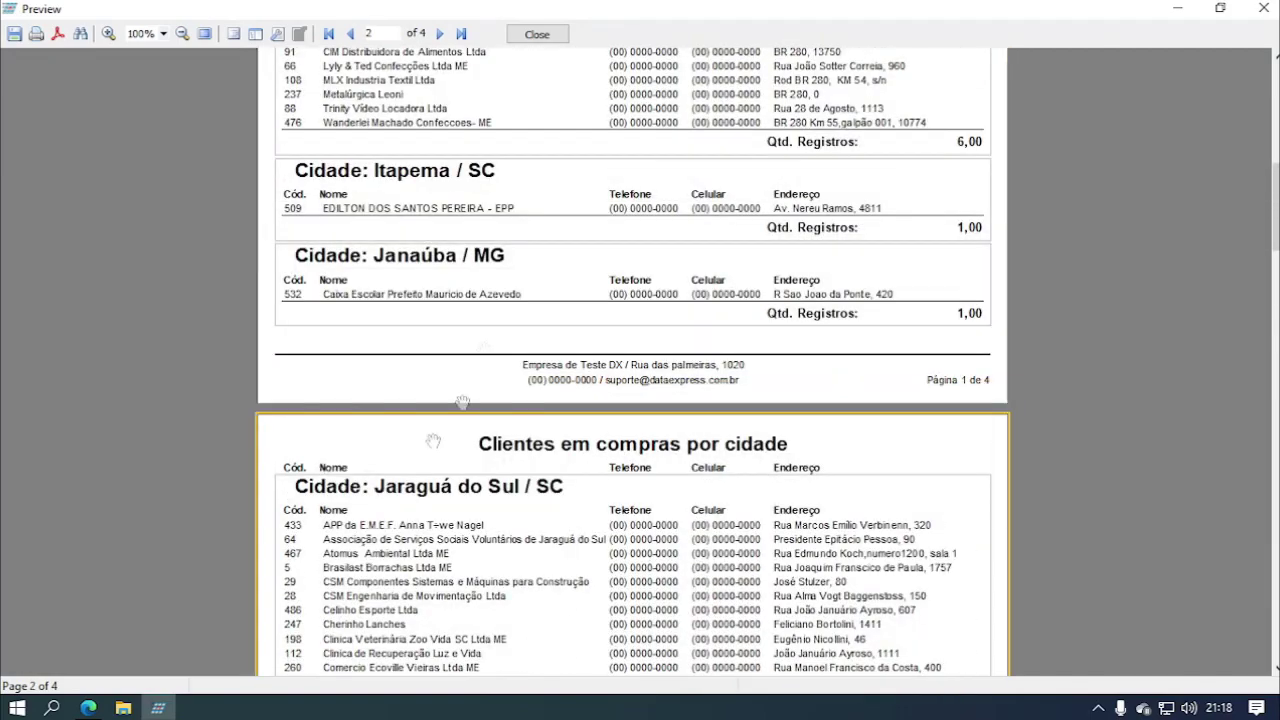
scroll(418, 228, up, 4)
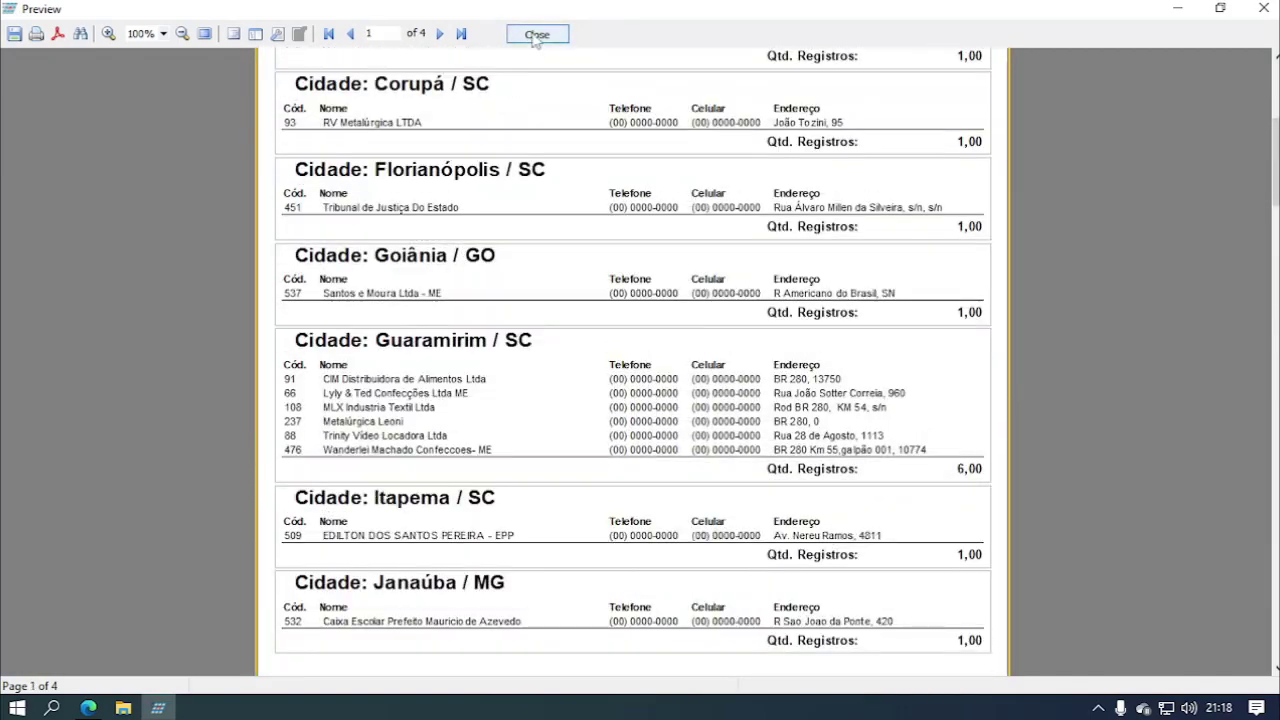
scroll(535, 200, up, 3)
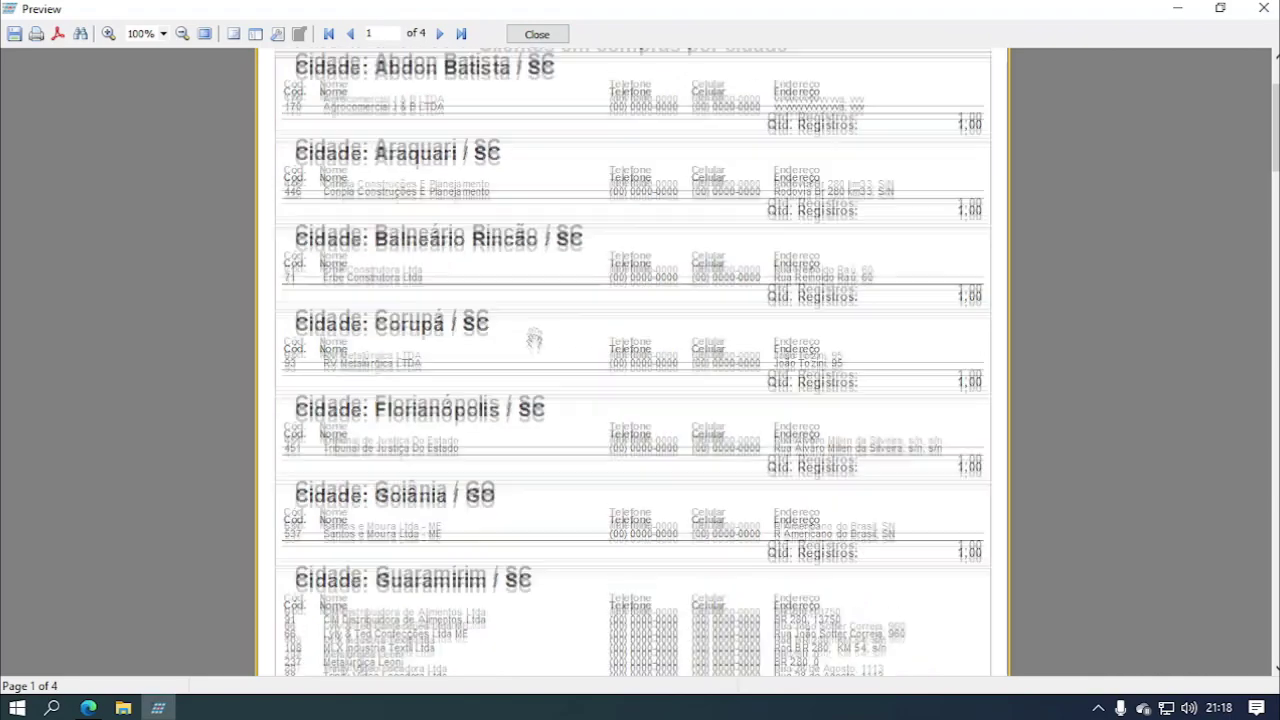
click(537, 34)
- Preview the report with the Quebra por Estado model, look over its state groups, and close the preview
click(633, 387)
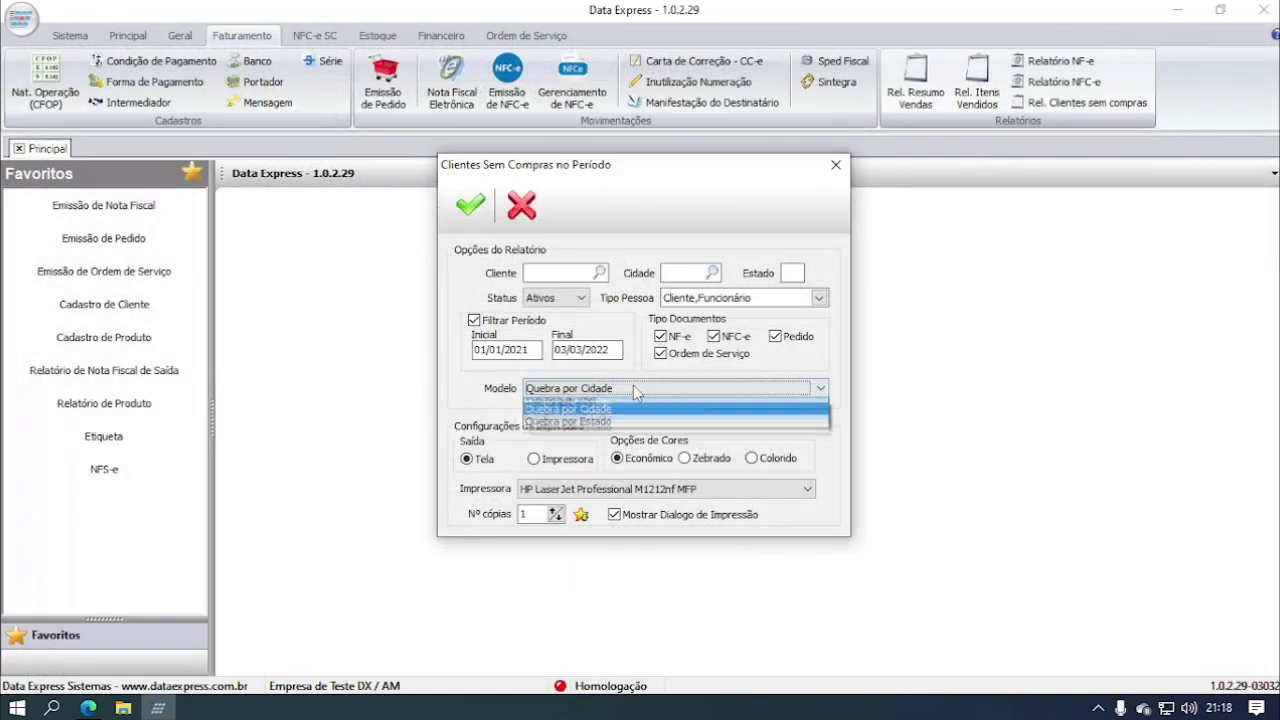
click(632, 456)
click(463, 216)
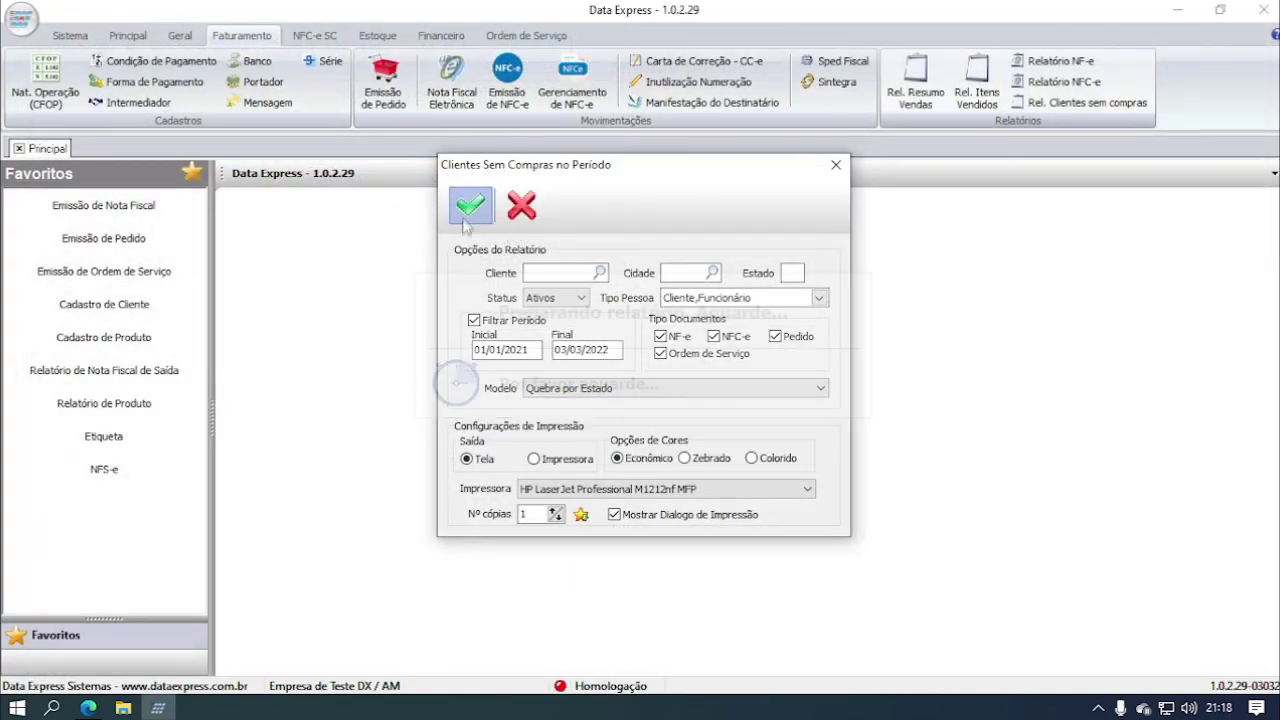
scroll(409, 267, down, 2)
scroll(409, 267, down, 2)
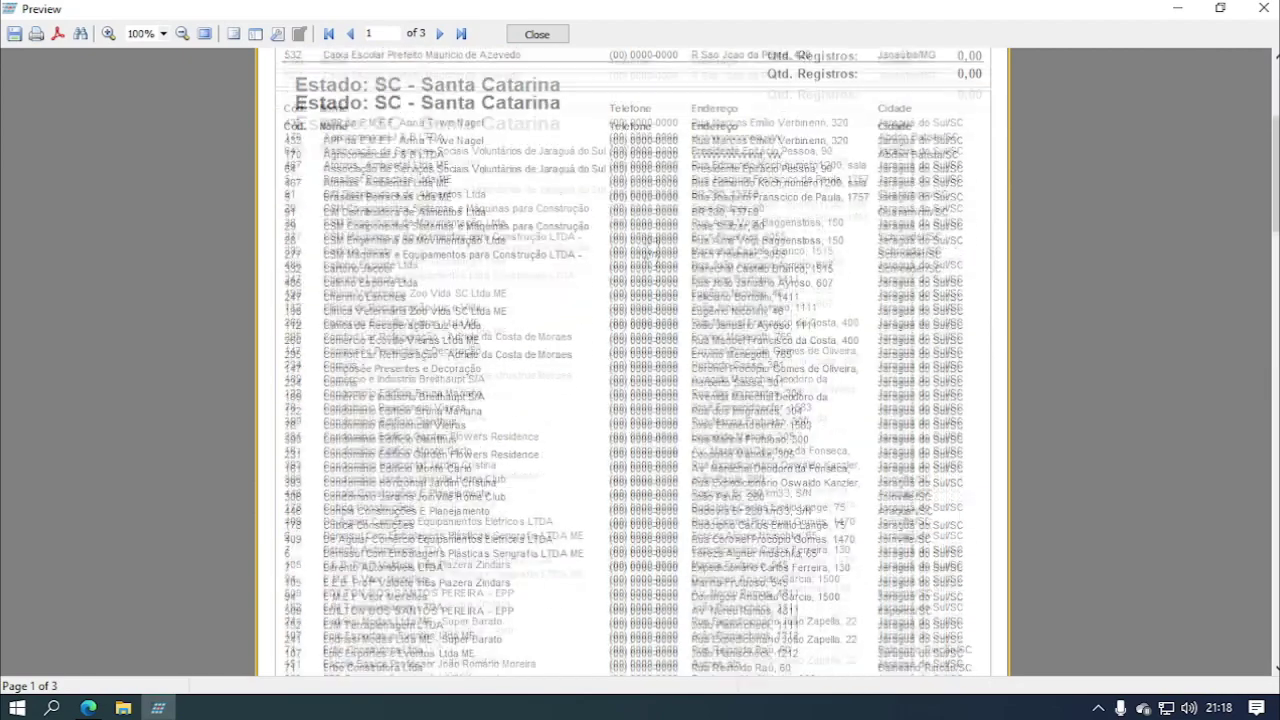
click(537, 35)
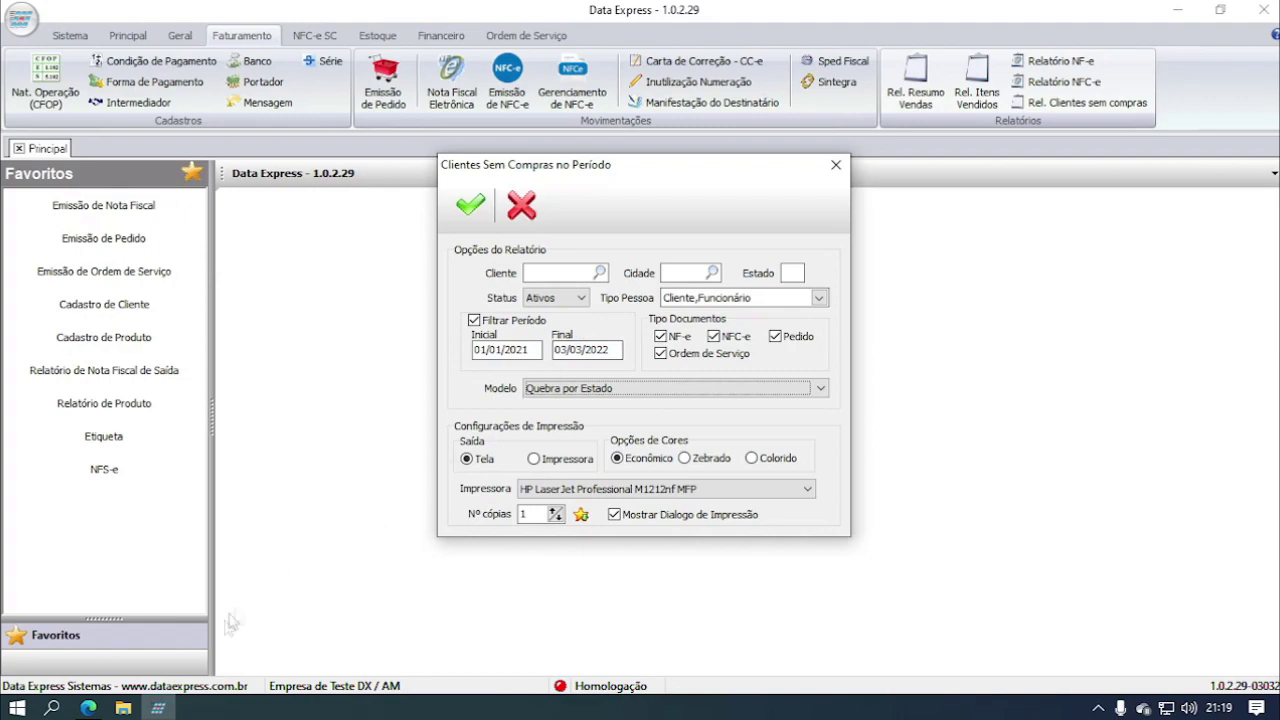
- Switch to the release notes in Edge and highlight the Campo Número FCI (Ficha de Controle de Importação) item
click(88, 708)
scroll(710, 470, down, 3)
click(317, 319)
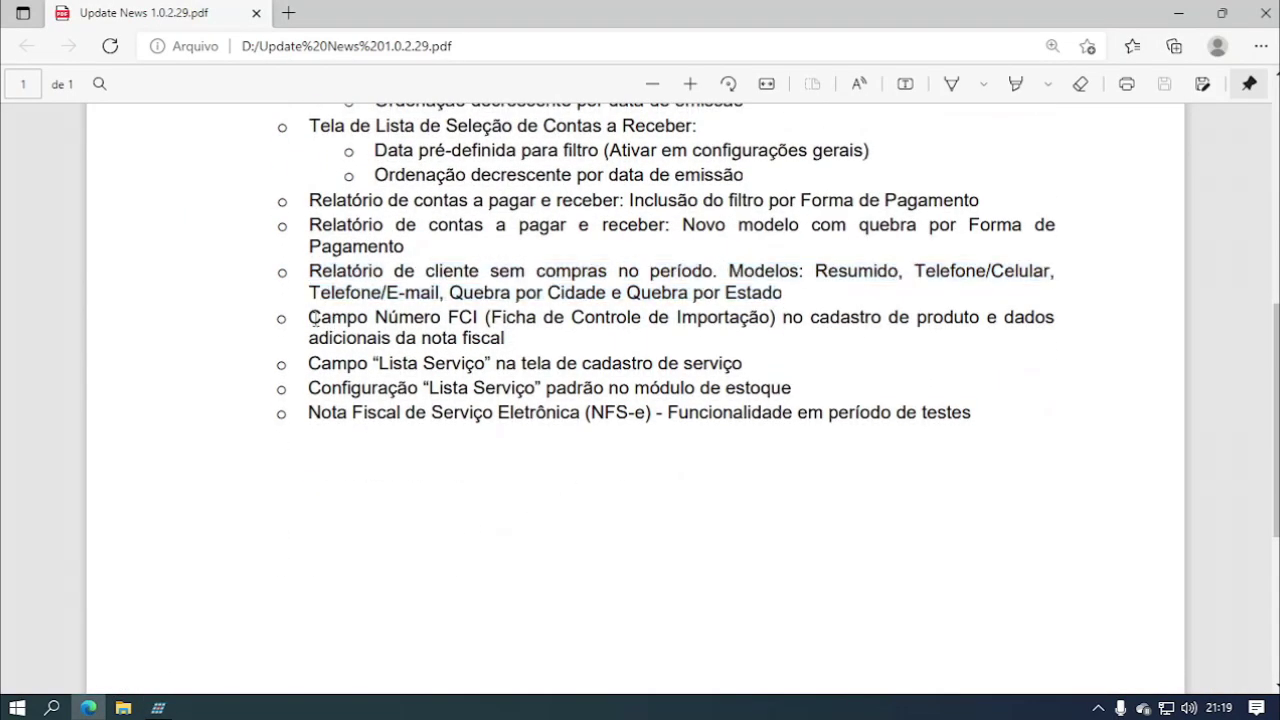
drag(314, 317, 512, 340)
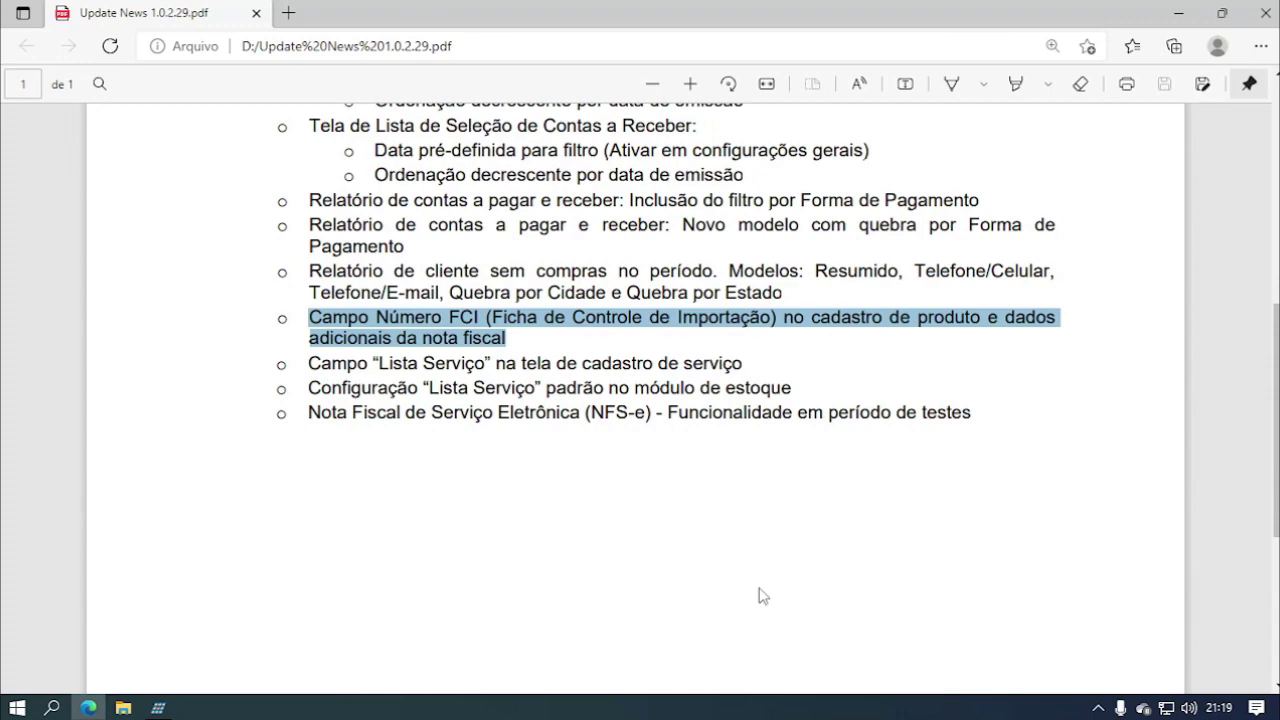
- Return to Data Express, close the customers-without-purchases report options, and open the product list
click(157, 707)
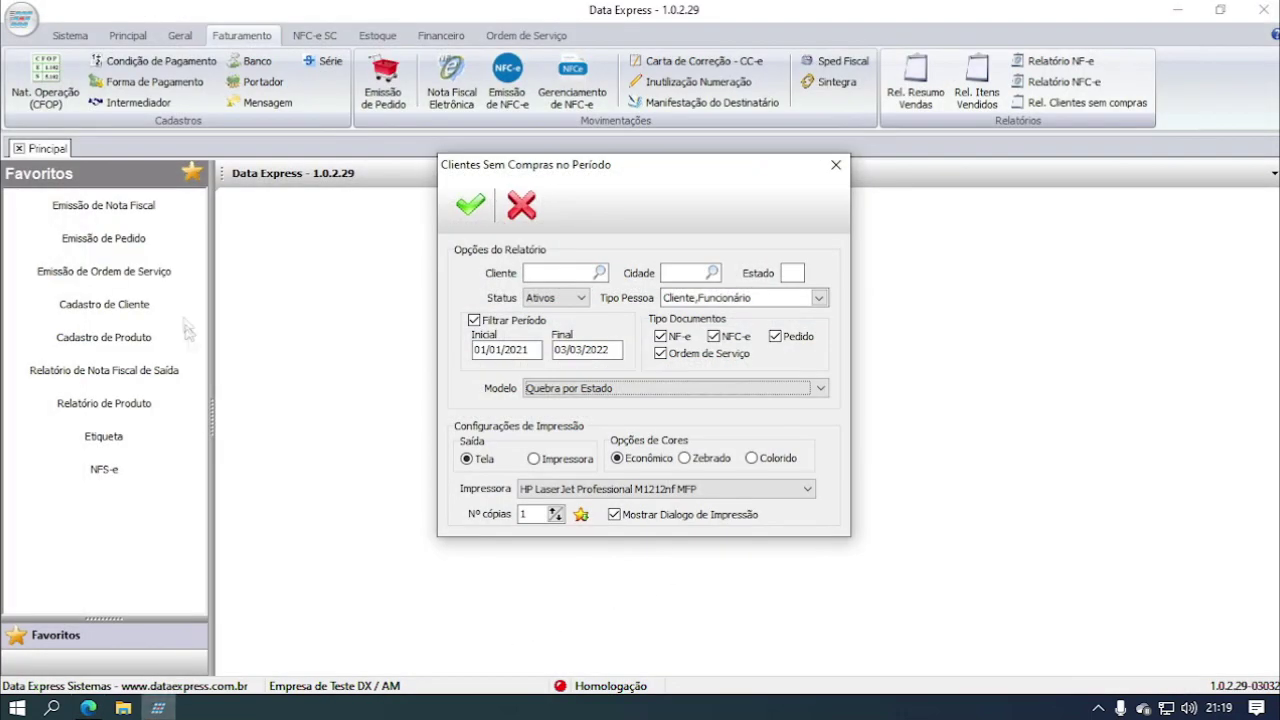
click(521, 206)
click(70, 35)
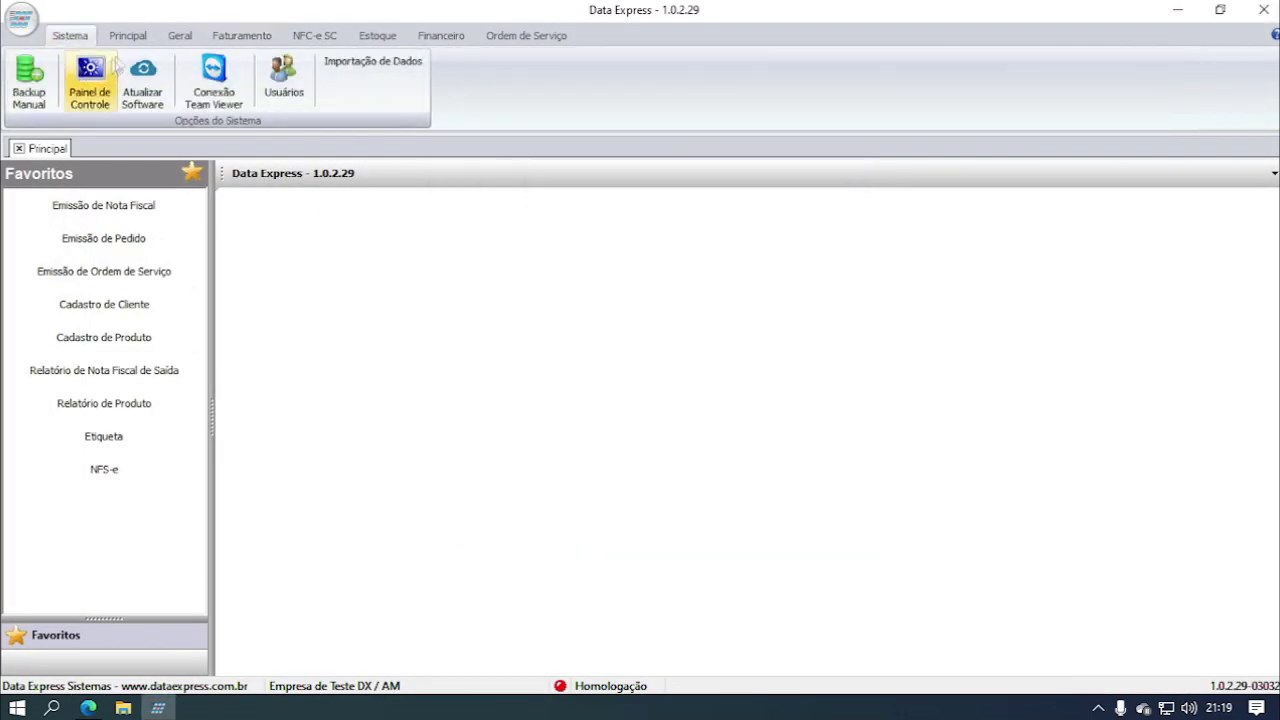
click(241, 35)
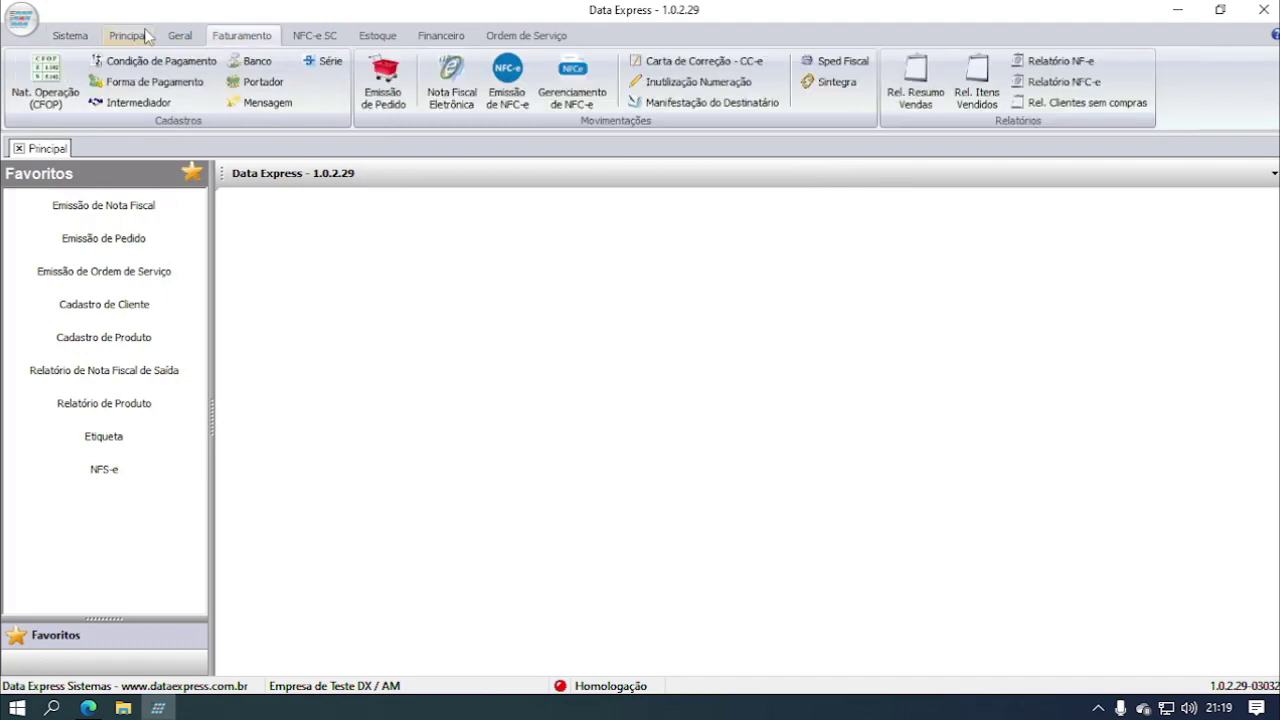
click(376, 36)
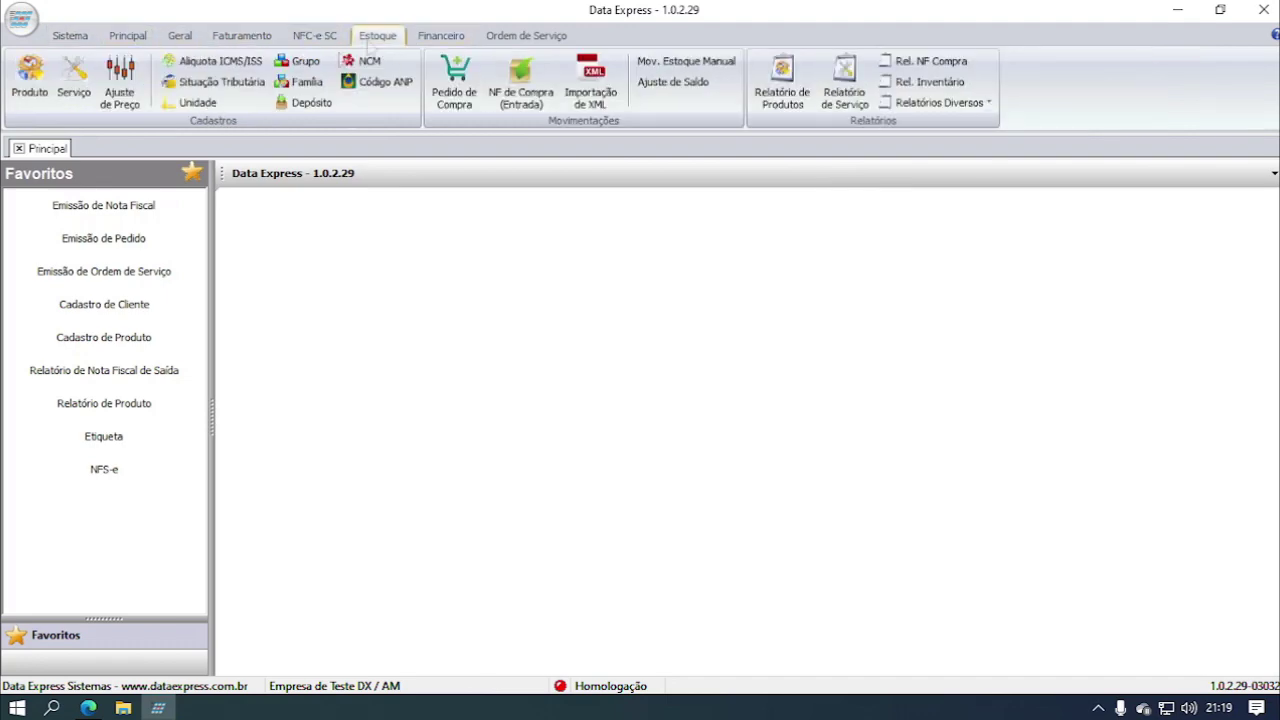
click(29, 80)
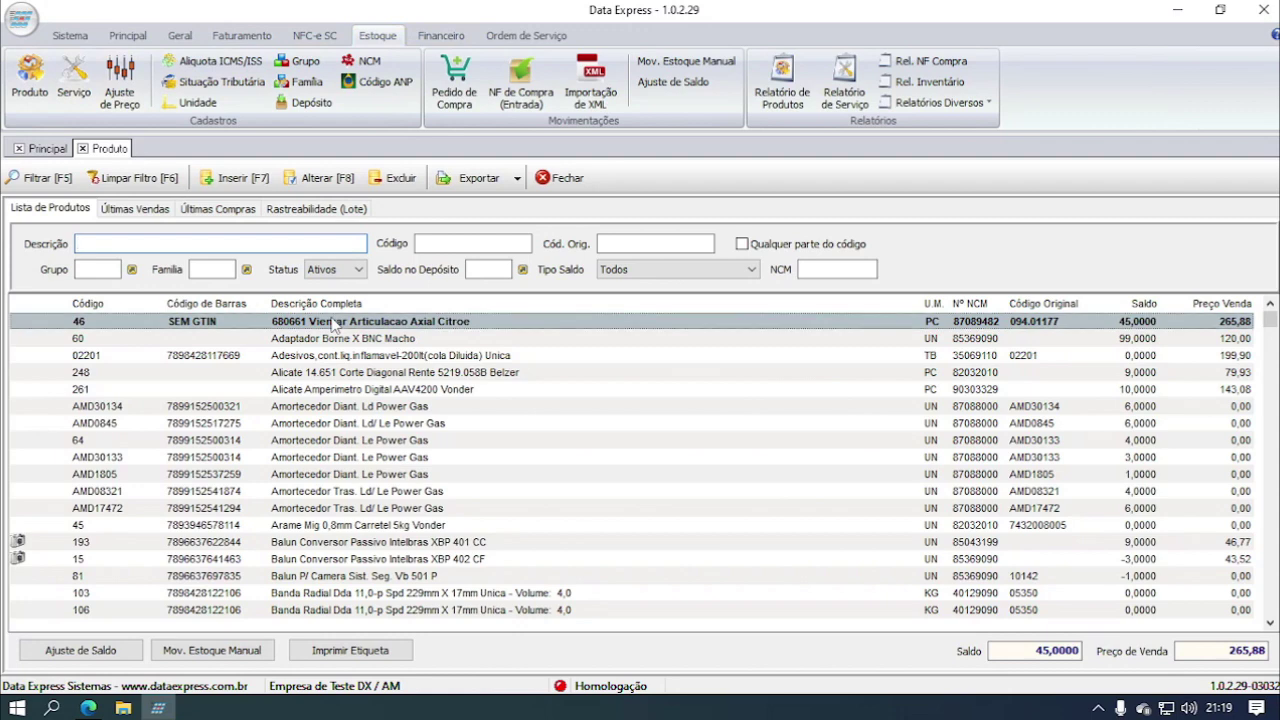
- Open product 46's additional data, point out the Número FCI field, and close the record without saving
double_click(335, 323)
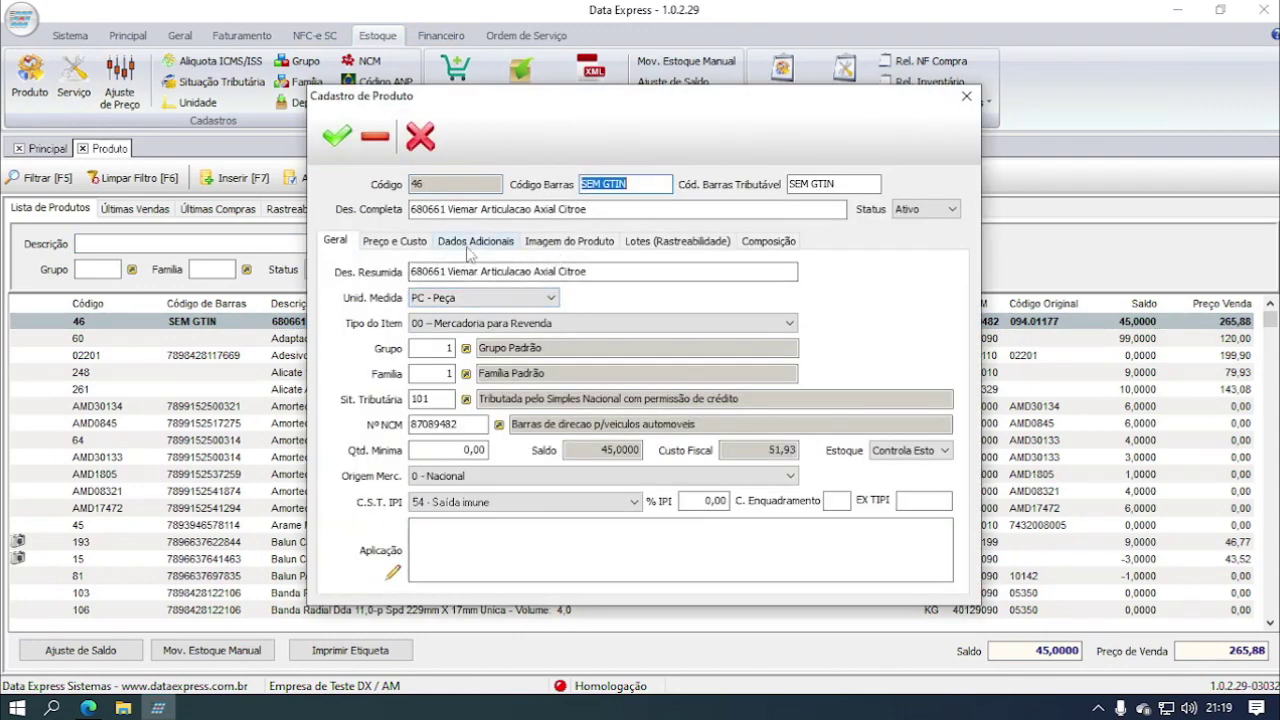
click(472, 244)
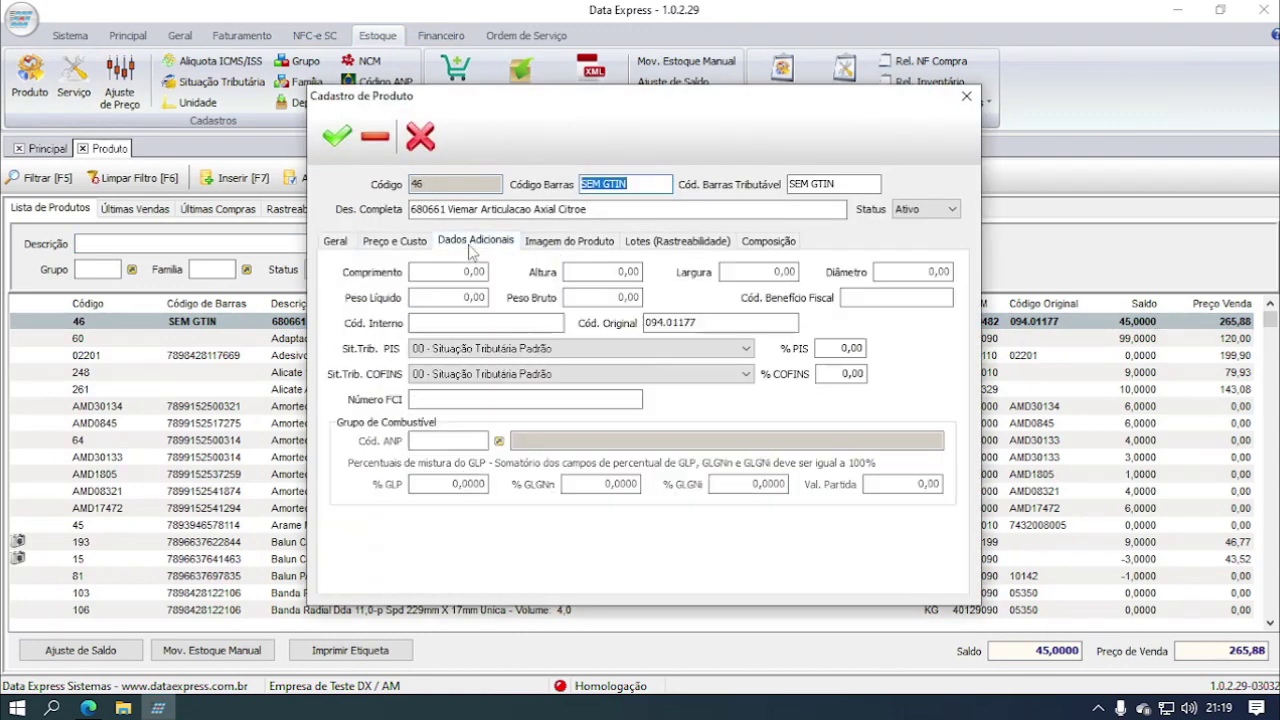
click(412, 402)
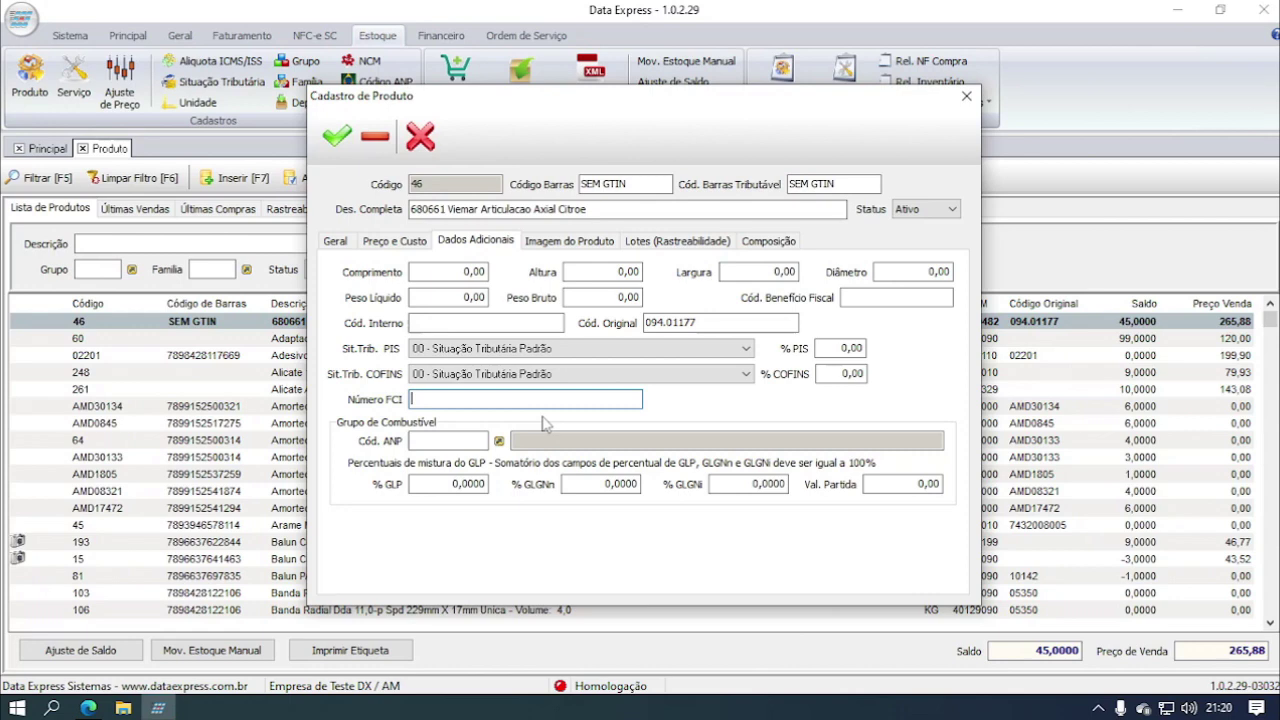
click(420, 136)
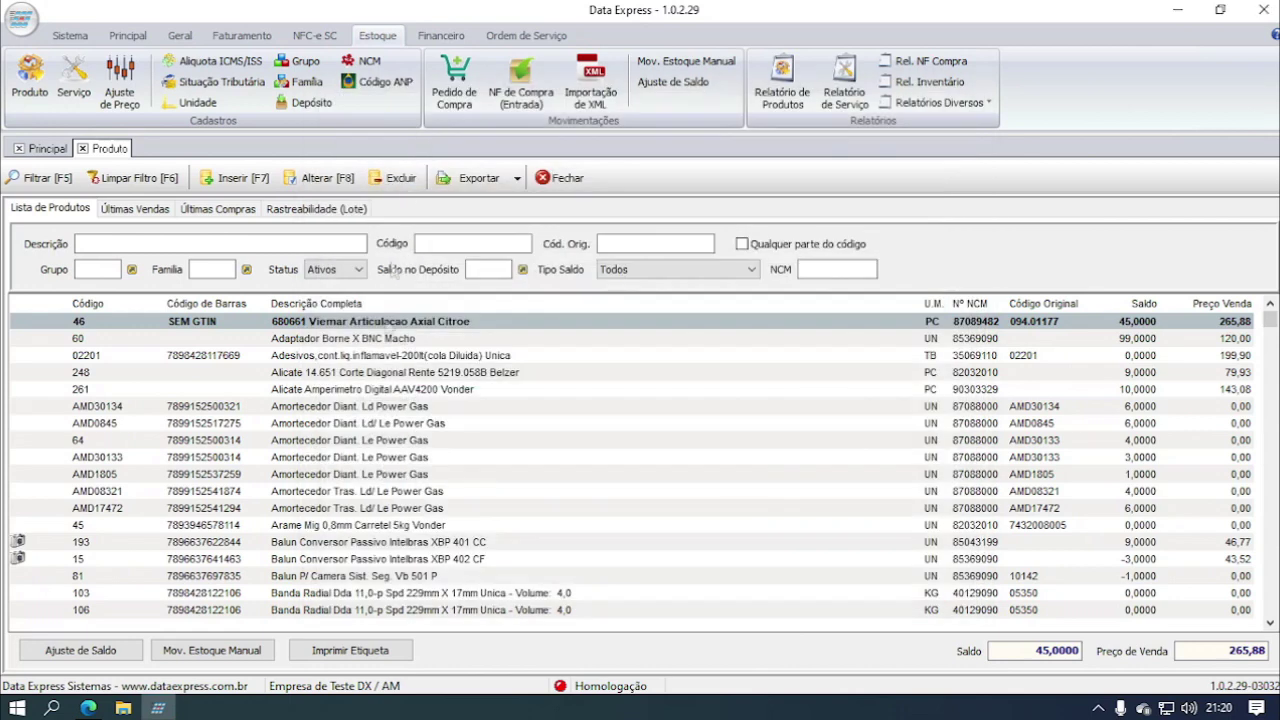
- Highlight the Campo “Lista Serviço” na tela de cadastro de serviço item in the Edge release notes, and return to Data Express
click(88, 708)
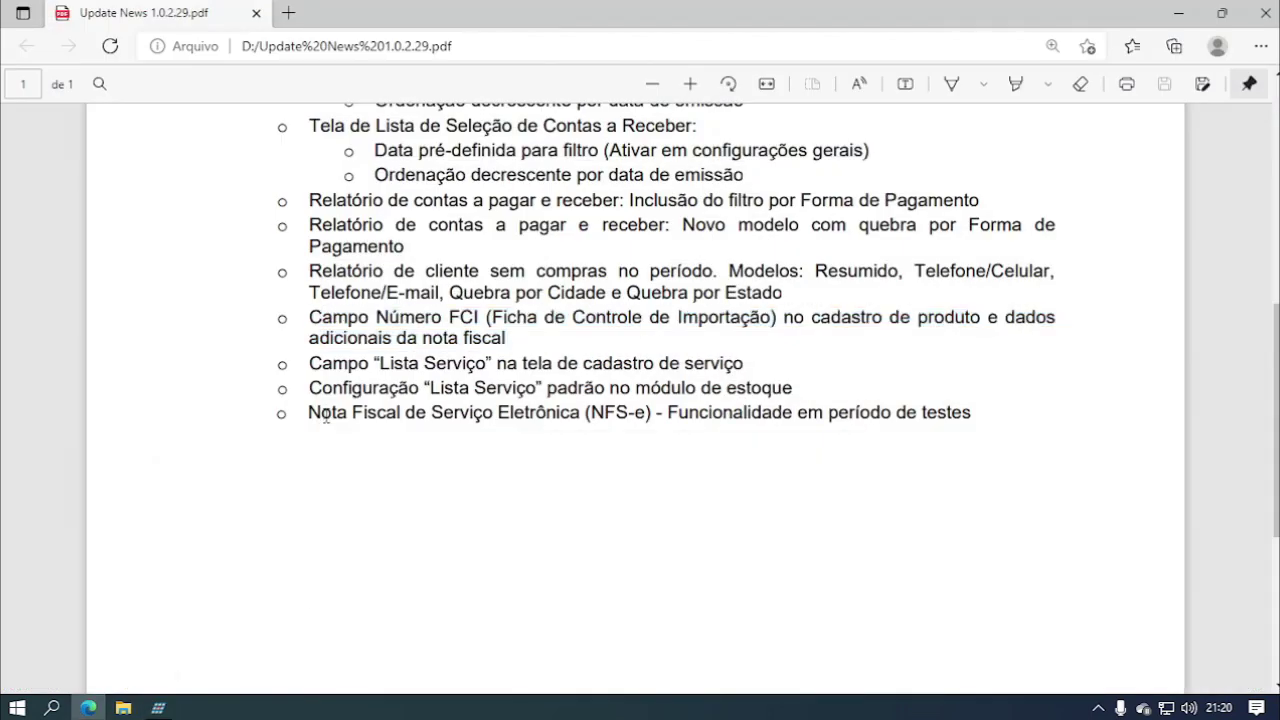
triple_click(318, 372)
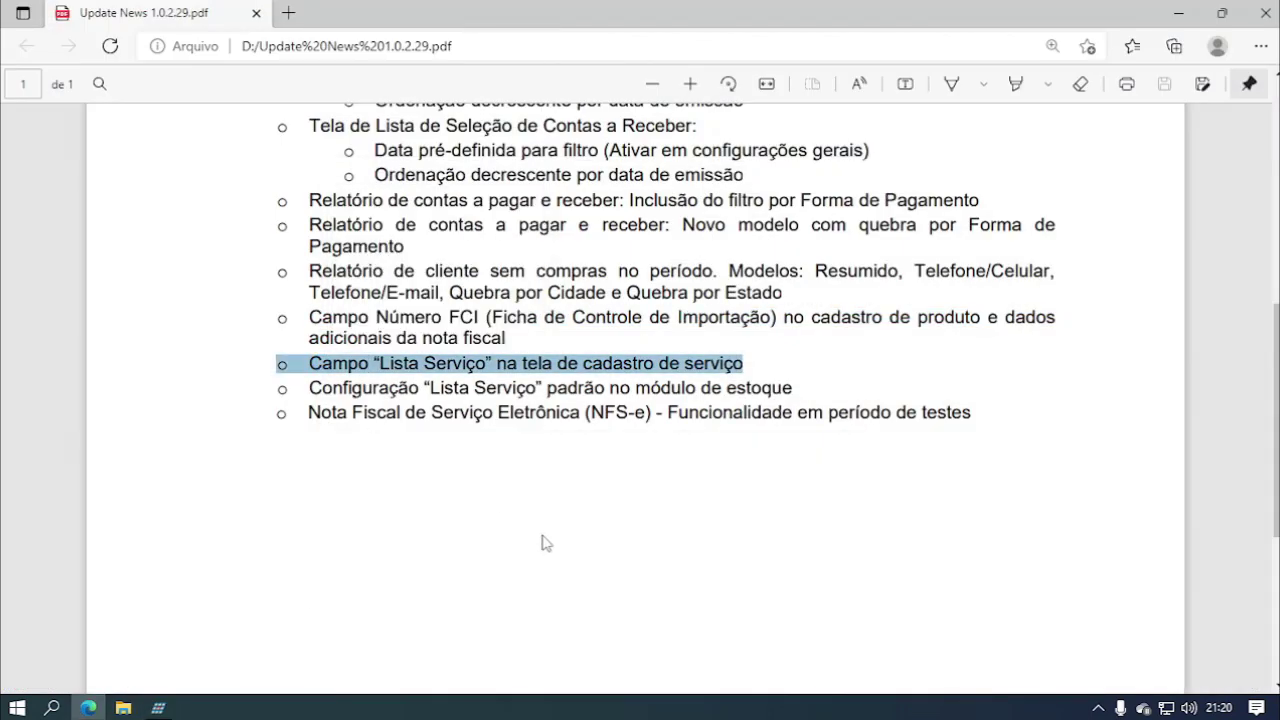
click(158, 708)
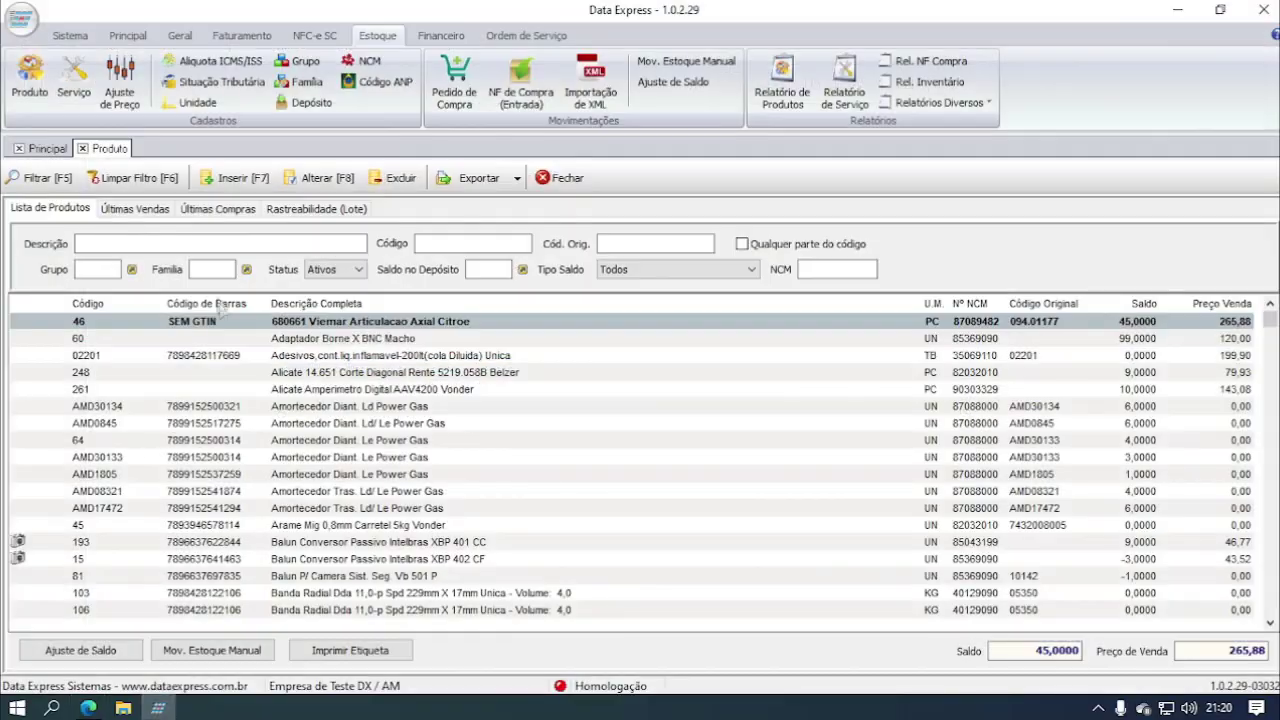
- Open the service list, bring up the record of service 01, Desenvolvimento de Software, and point out its Lista Serviço field
click(73, 80)
double_click(172, 300)
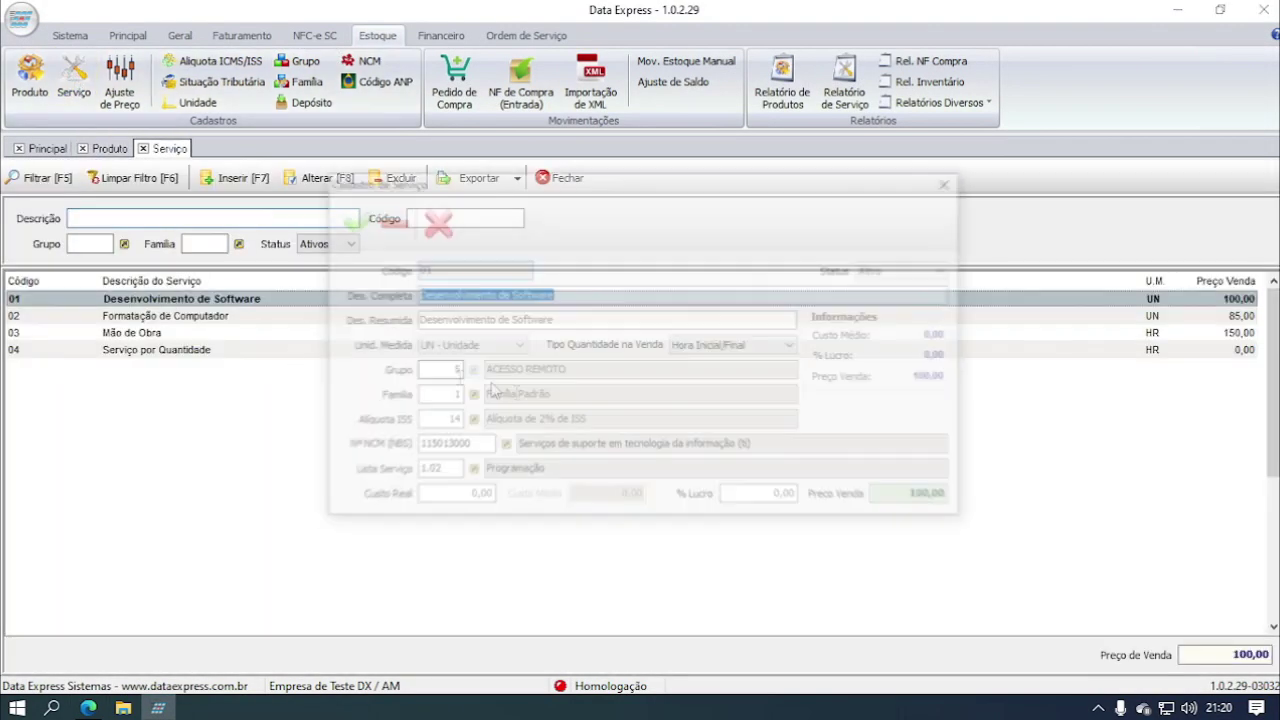
click(428, 472)
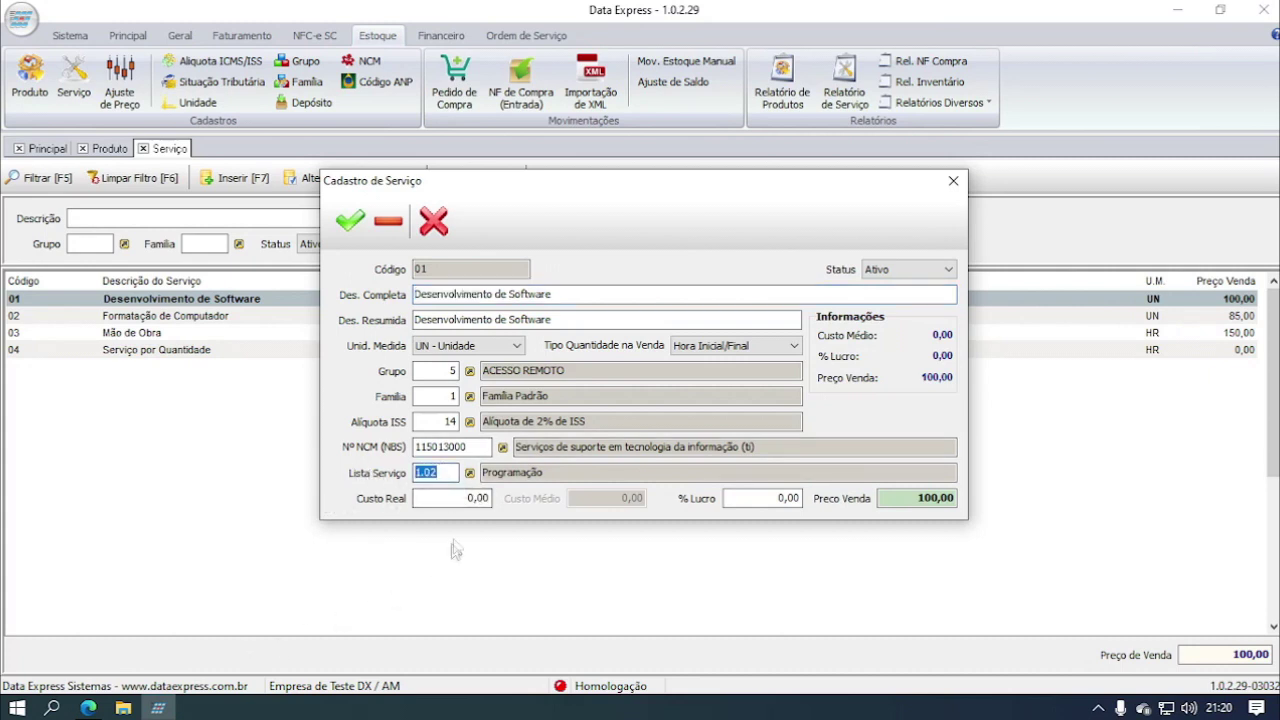
click(443, 473)
double_click(430, 473)
- Browse the Lista Serviço lookup entries down to 17.16 Auditoria, and close the lookup and the service record without saving
click(469, 472)
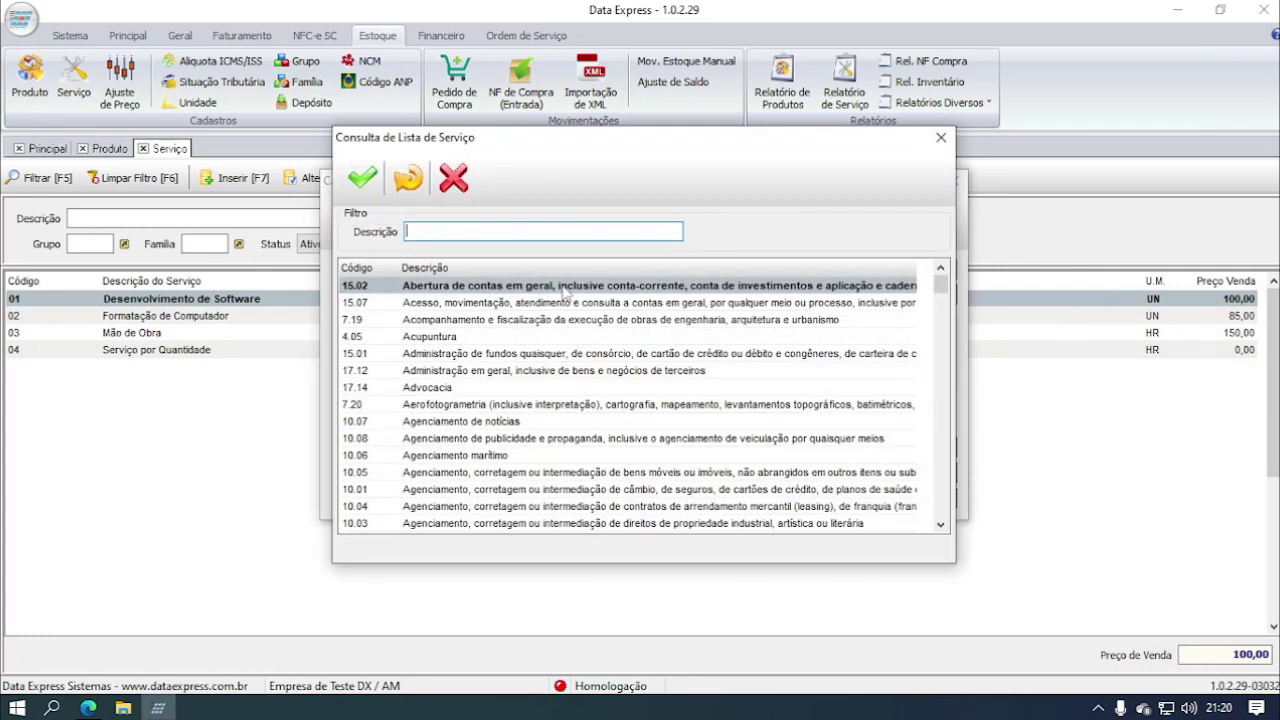
key(Down)
key(Down)
key(Down)
key(Down)
key(Down)
key(Down)
key(Down)
key(Down)
key(Down)
key(Down)
key(Down)
key(Down)
key(Down)
key(Down)
key(Down)
key(Down)
key(Down)
key(Down)
key(Down)
key(Down)
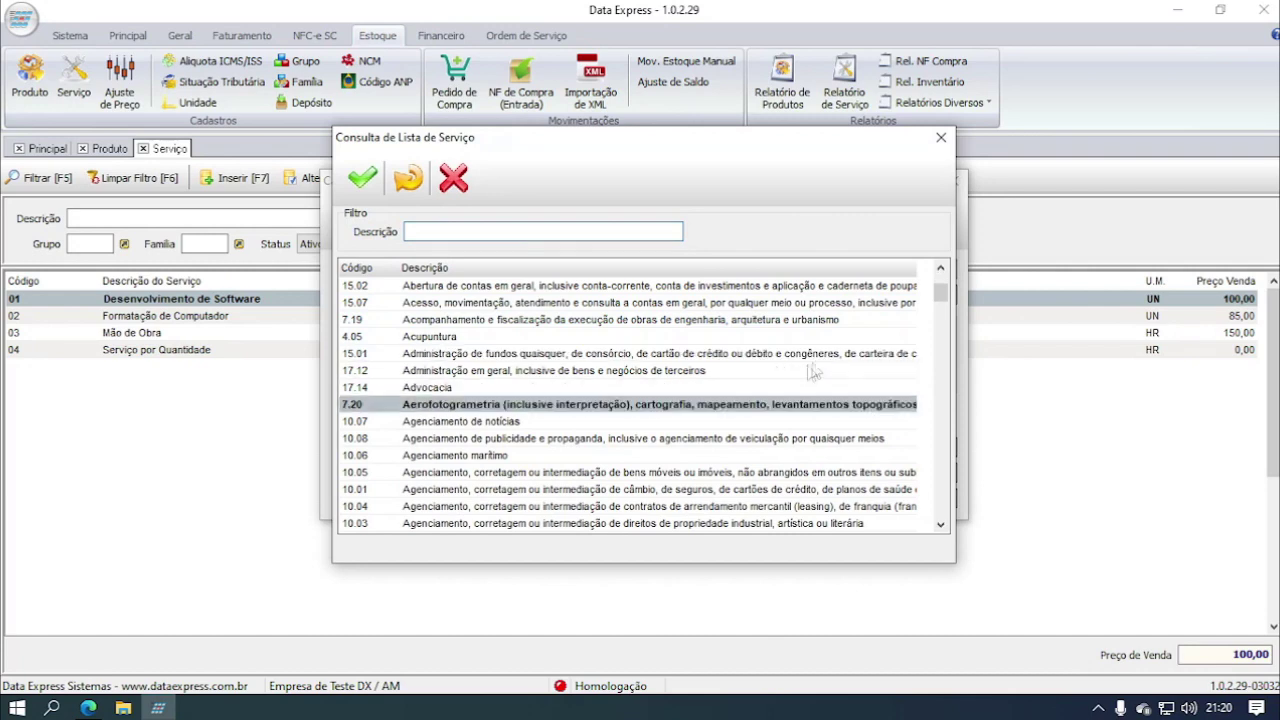
key(Down)
key(Down)
key(Down)
key(Down)
key(Down)
key(Down)
key(Down)
key(Down)
key(Down)
key(Down)
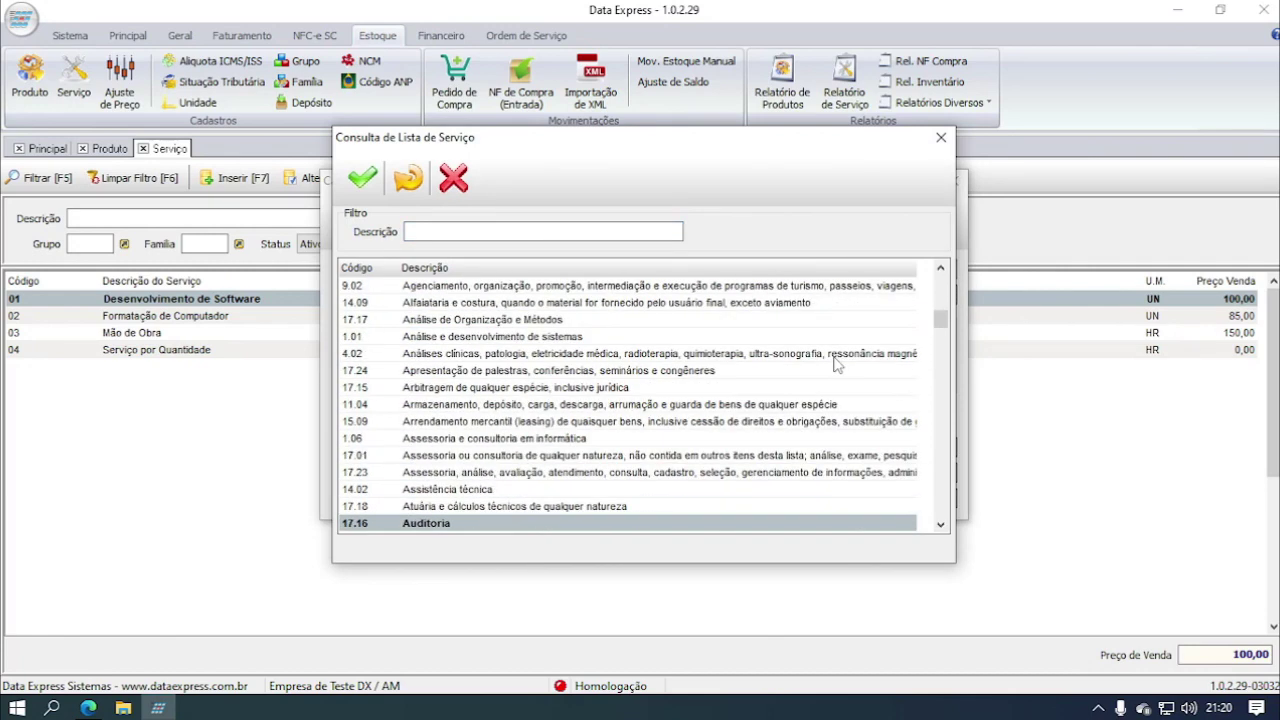
click(456, 181)
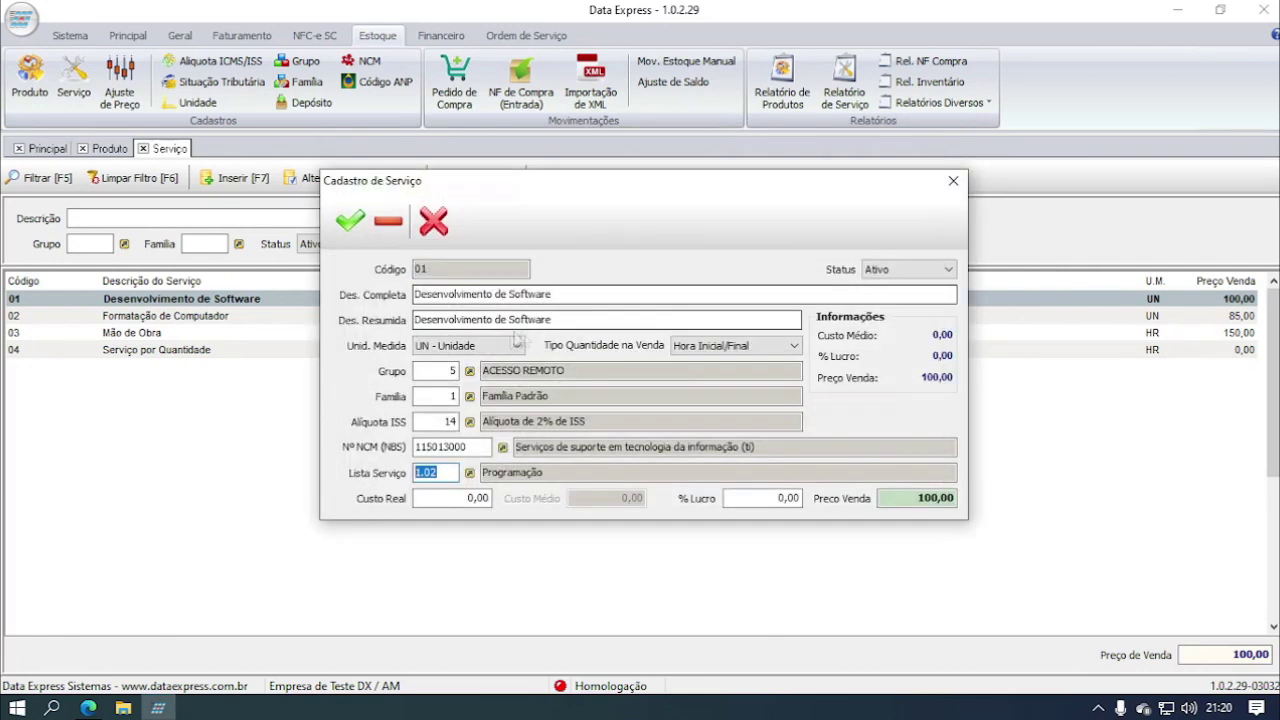
click(434, 221)
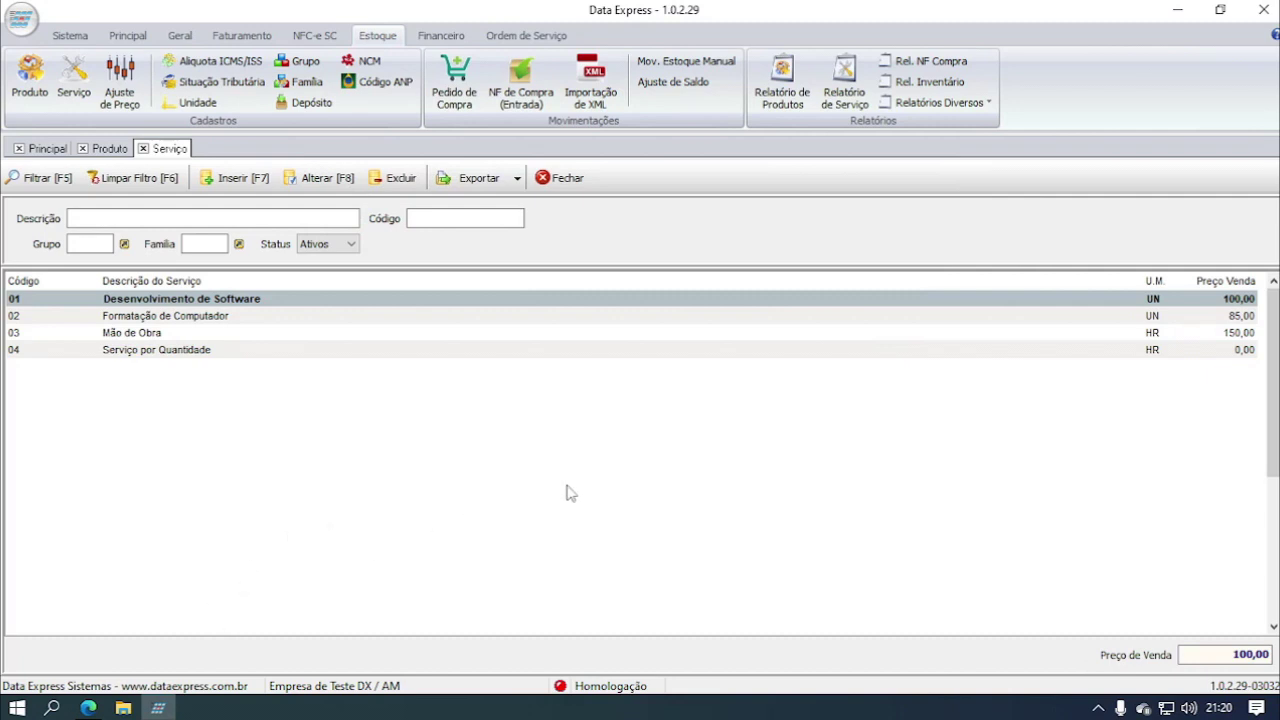
- Highlight the Configuração “Lista Serviço” padrão no módulo de estoque item in the Edge release notes, and return to Data Express
click(92, 709)
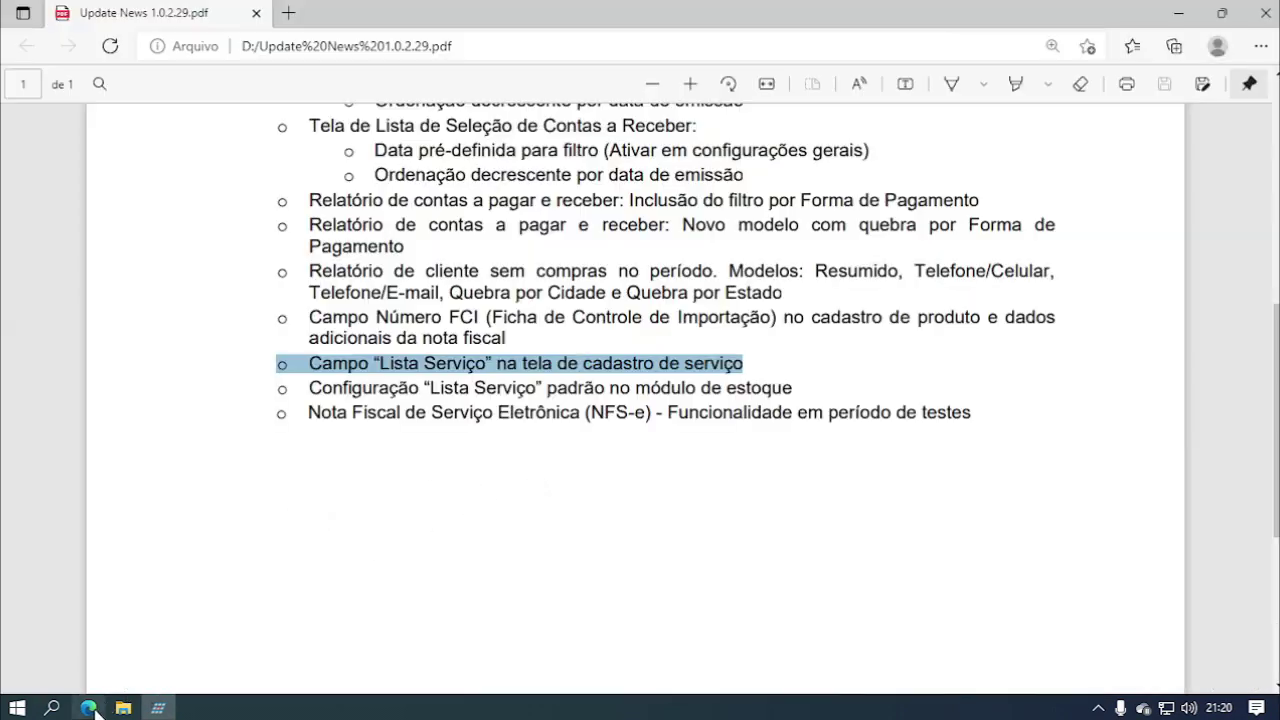
triple_click(391, 390)
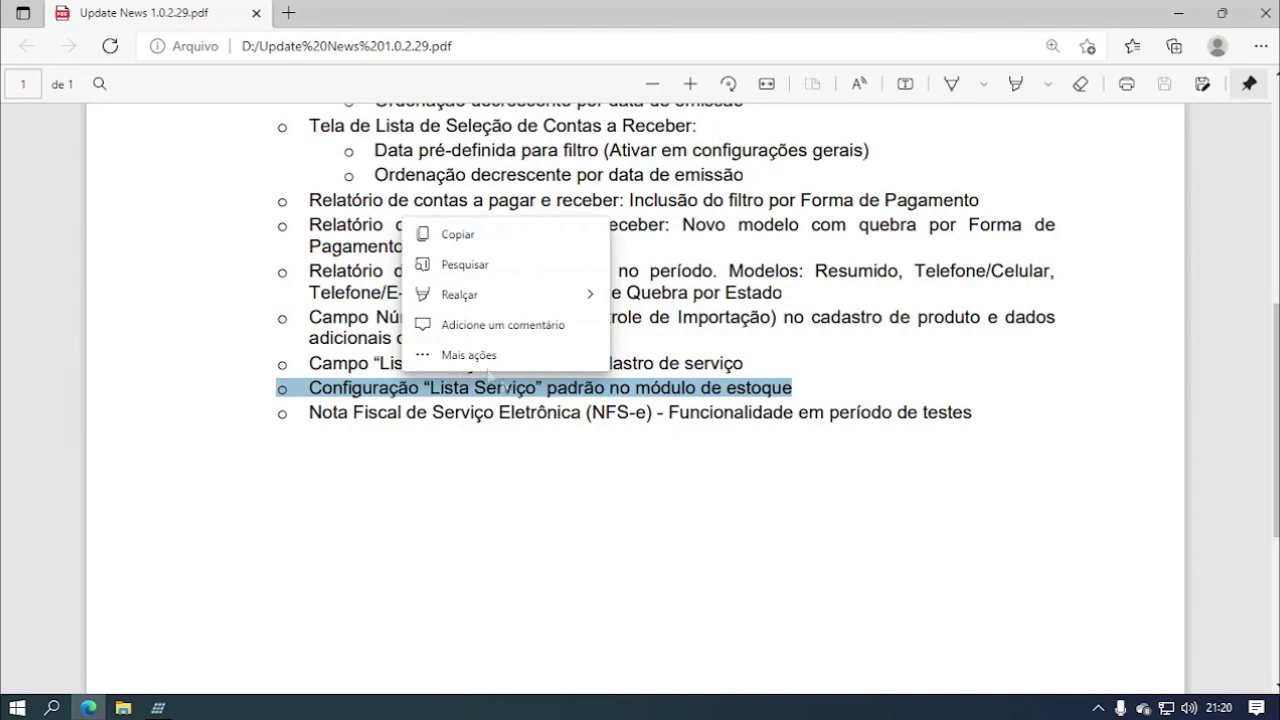
click(160, 708)
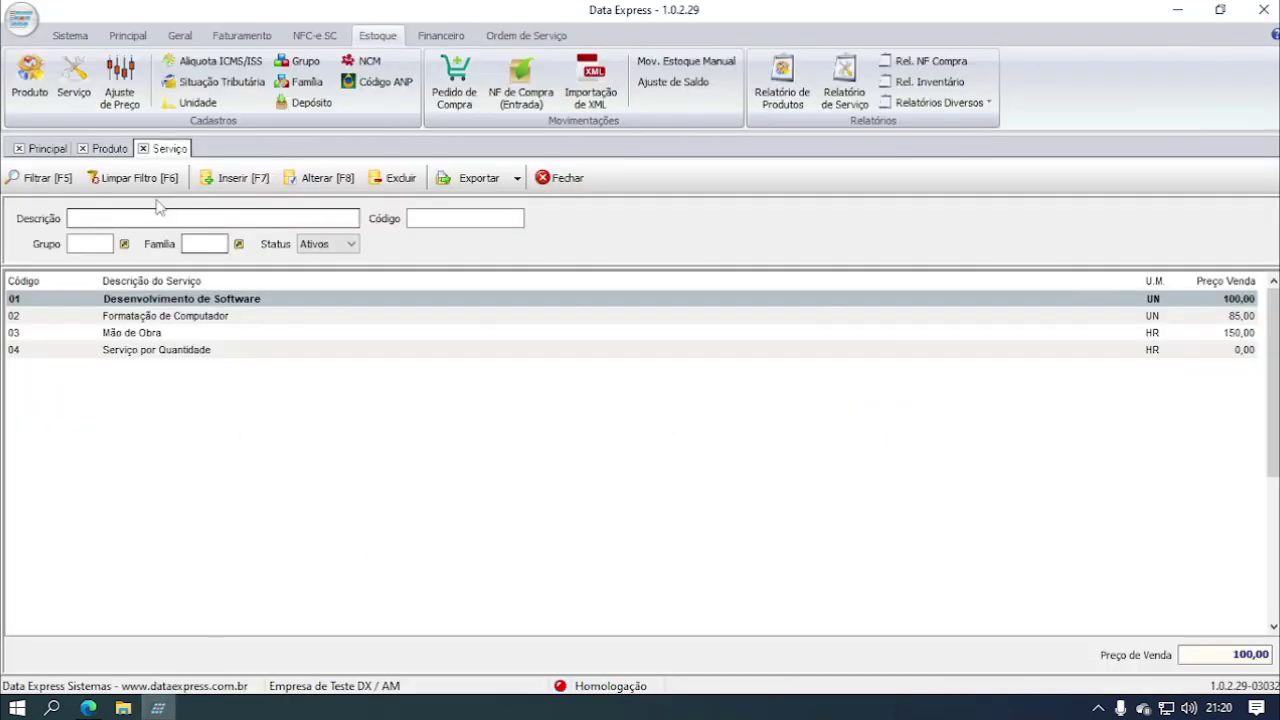
- Open the stock module settings from the control panel and point out the default Lista Serviço field for service registration
click(70, 36)
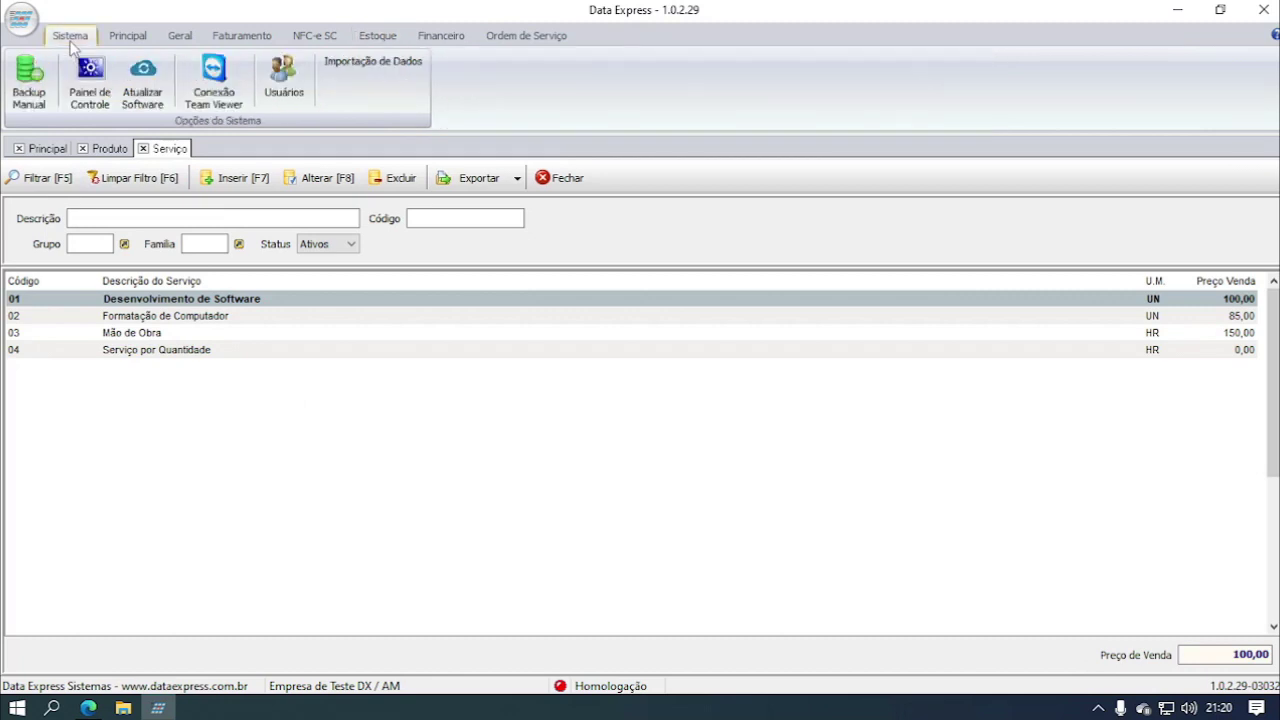
click(90, 82)
click(848, 300)
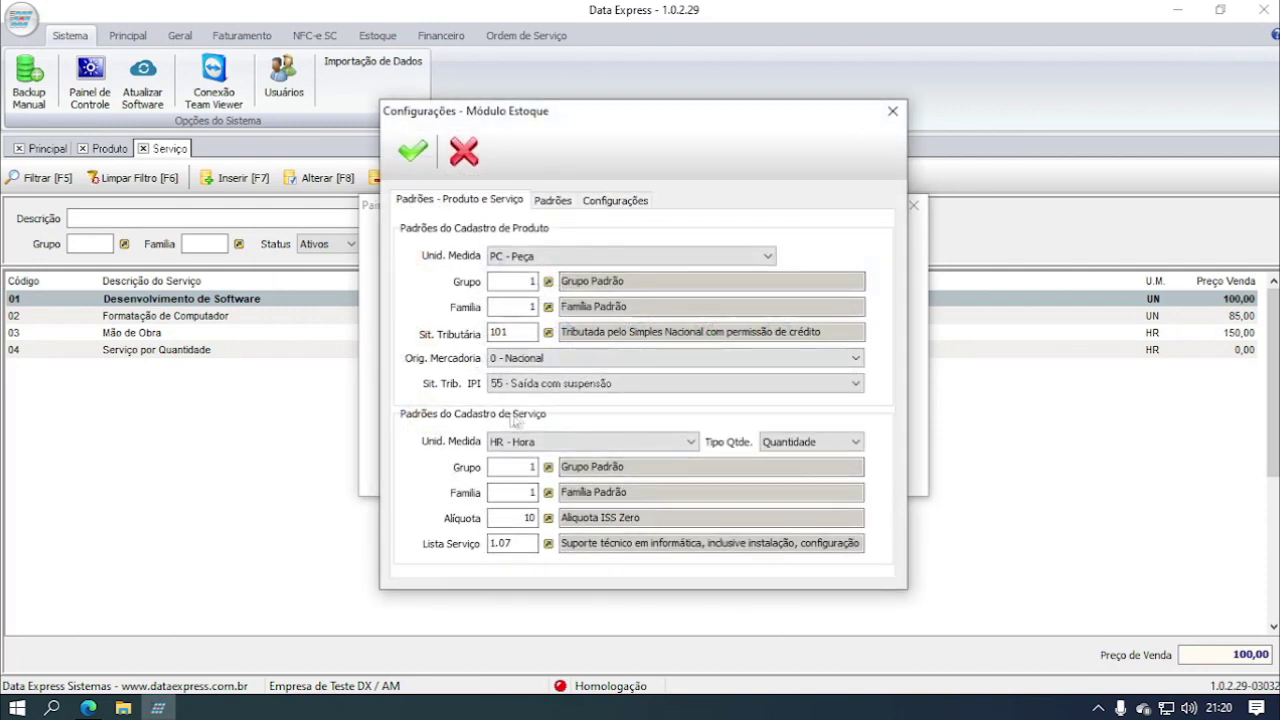
click(521, 542)
drag(521, 542, 447, 562)
- Filter the default Lista Serviço lookup by "informa", look at entries 1.07 and 17.23, and close everything back to the main screen
click(548, 543)
text(informa)
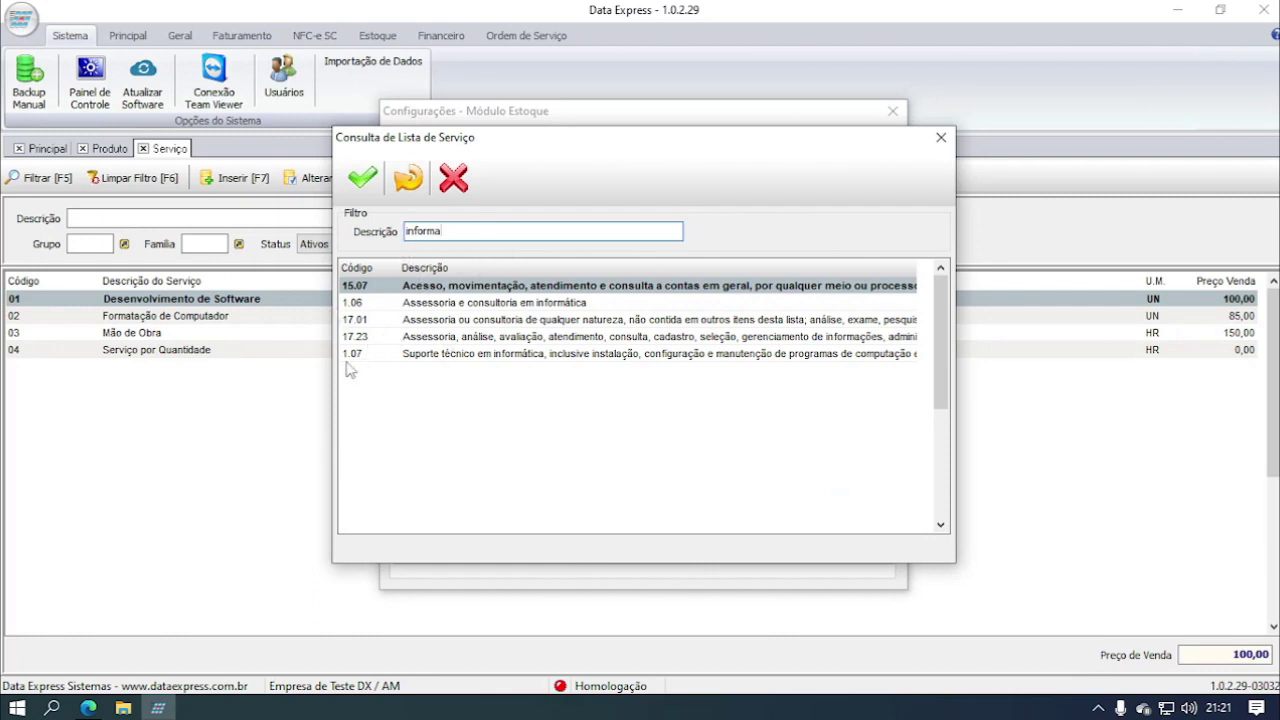
click(492, 356)
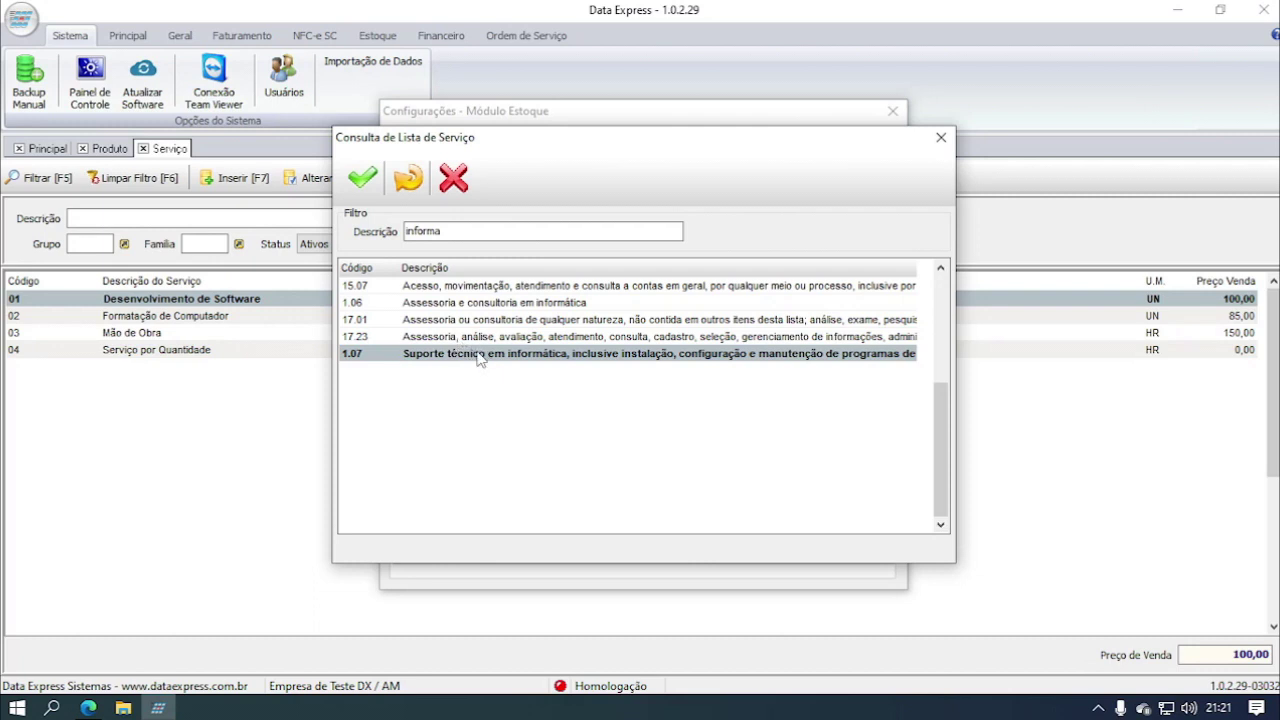
click(368, 338)
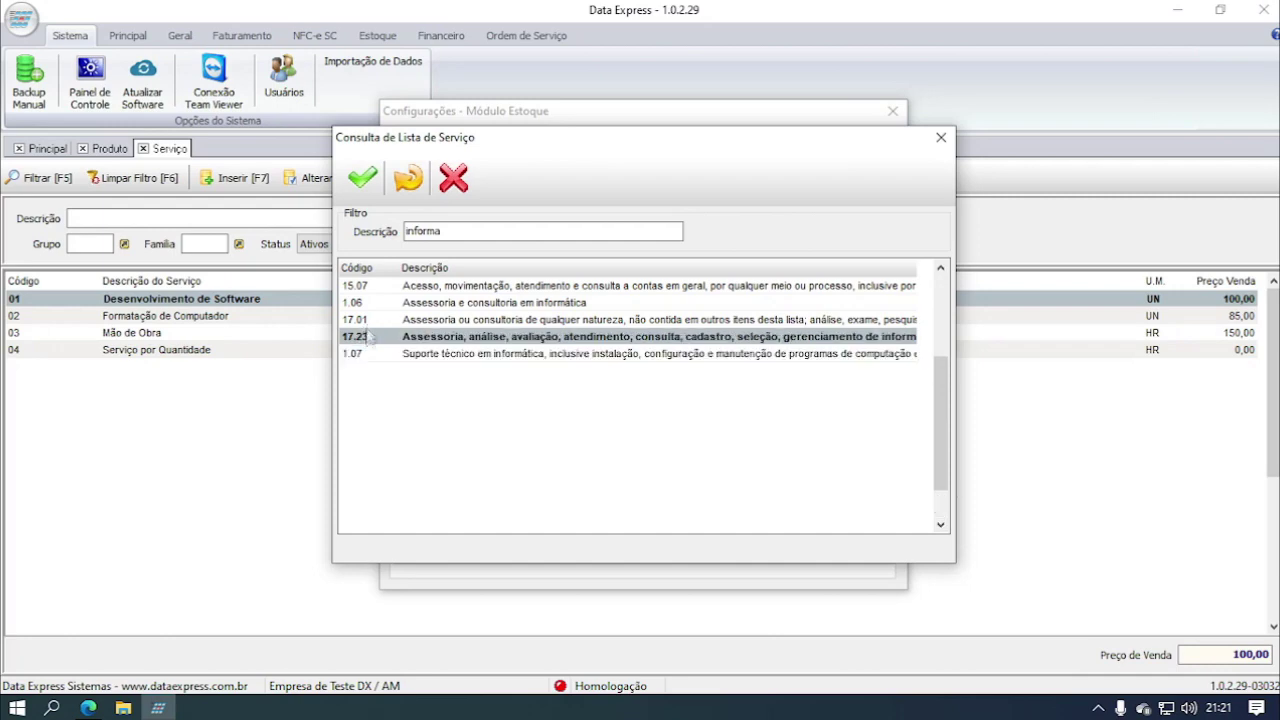
click(408, 178)
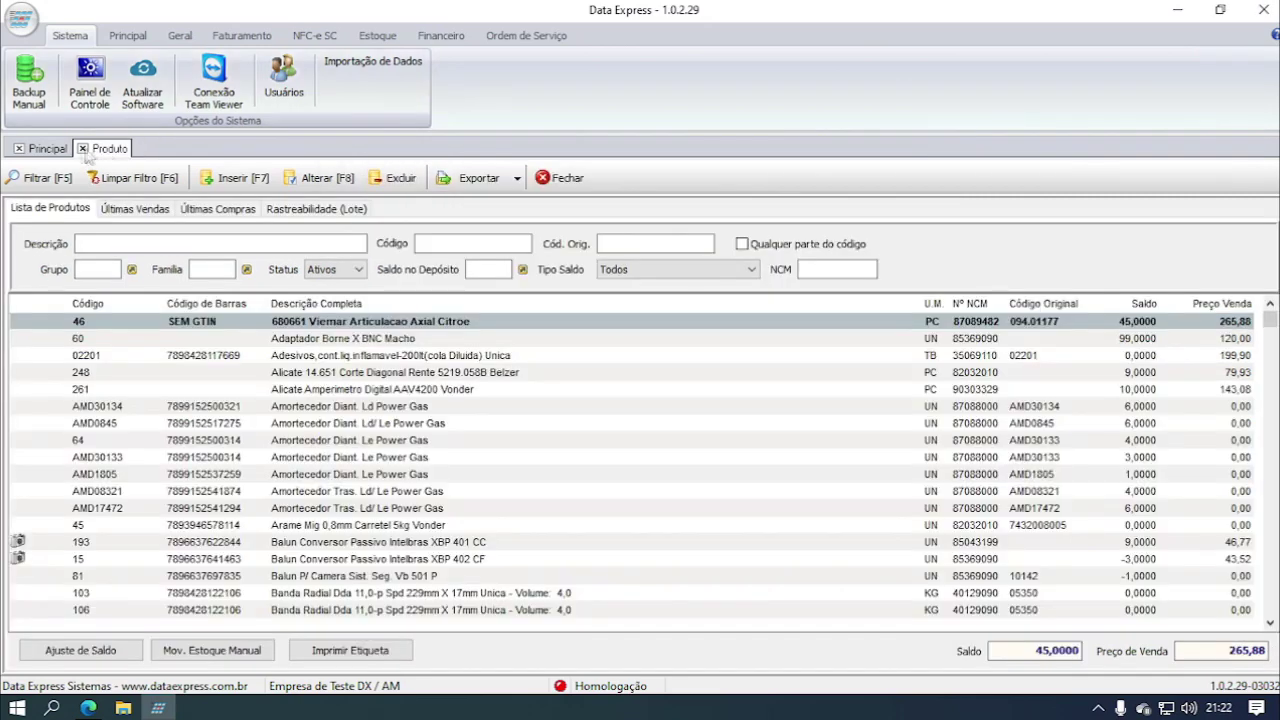
click(84, 148)
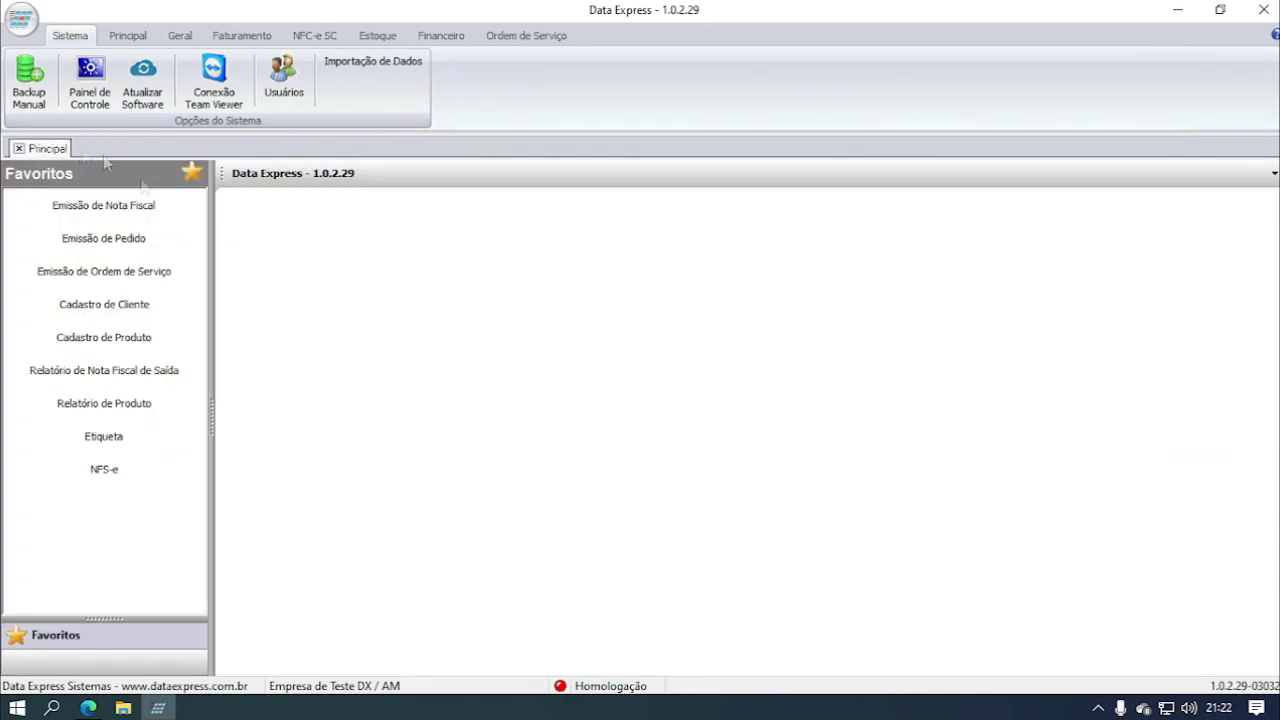
- Highlight the Nota Fiscal de Serviço Eletrônica (NFS-e) item in the Edge release notes, and return to Data Express
click(88, 707)
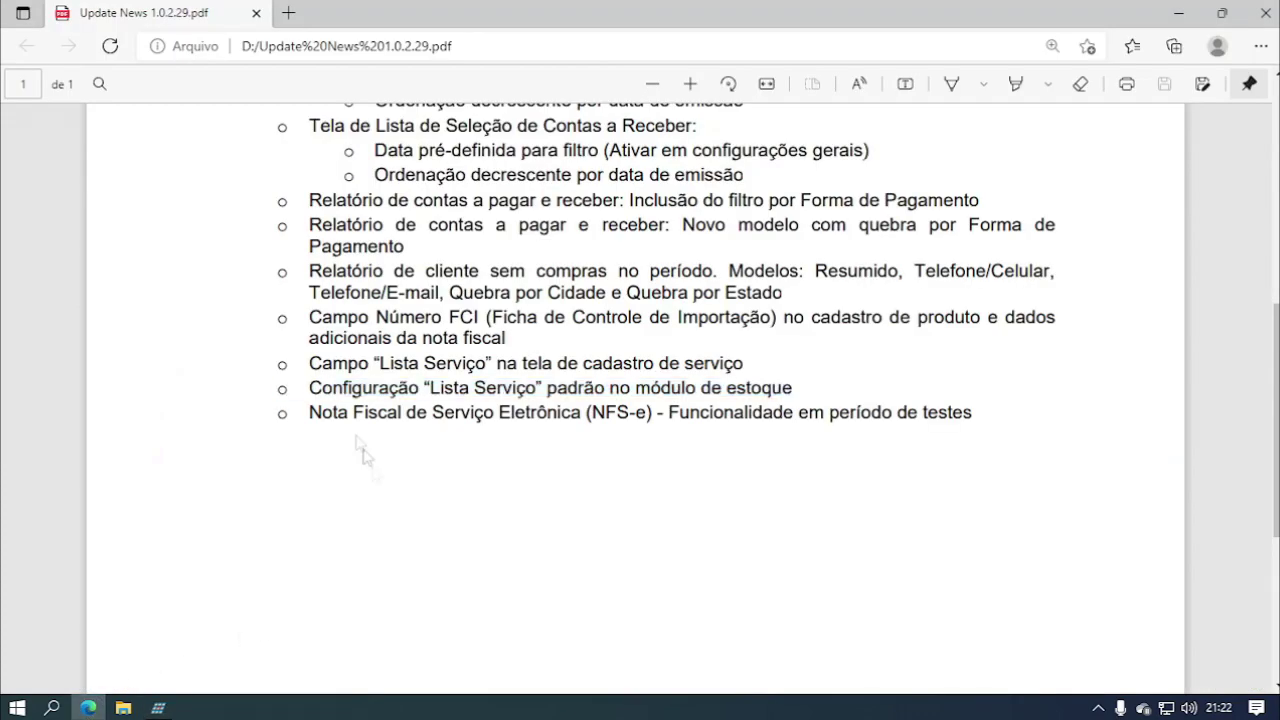
triple_click(336, 410)
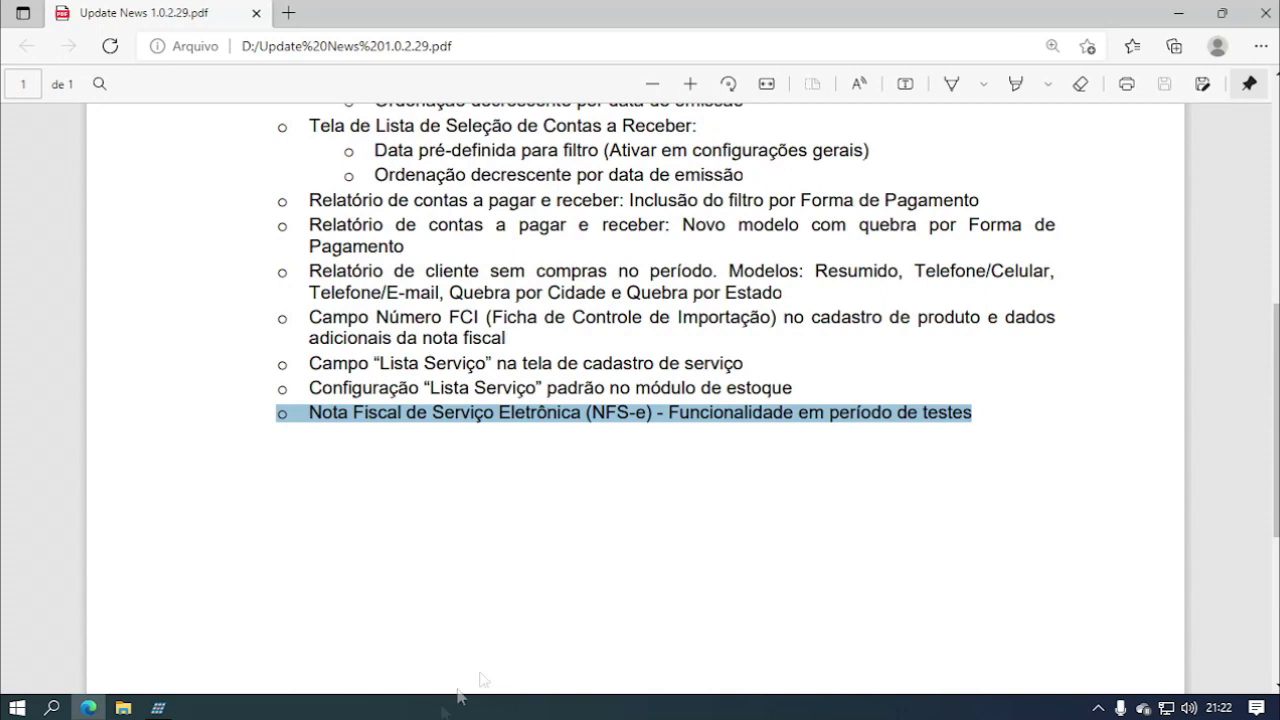
click(162, 710)
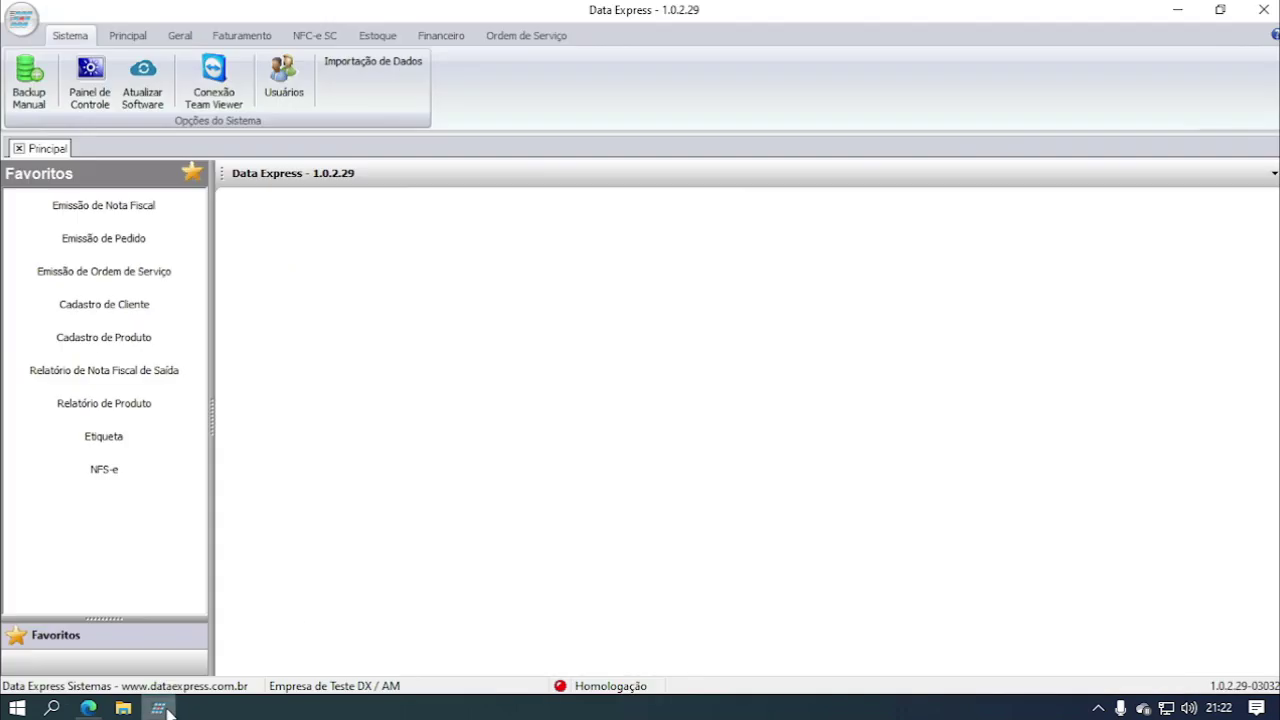
- Open the NFS-e list from the favourites and start a new electronic service invoice
click(152, 470)
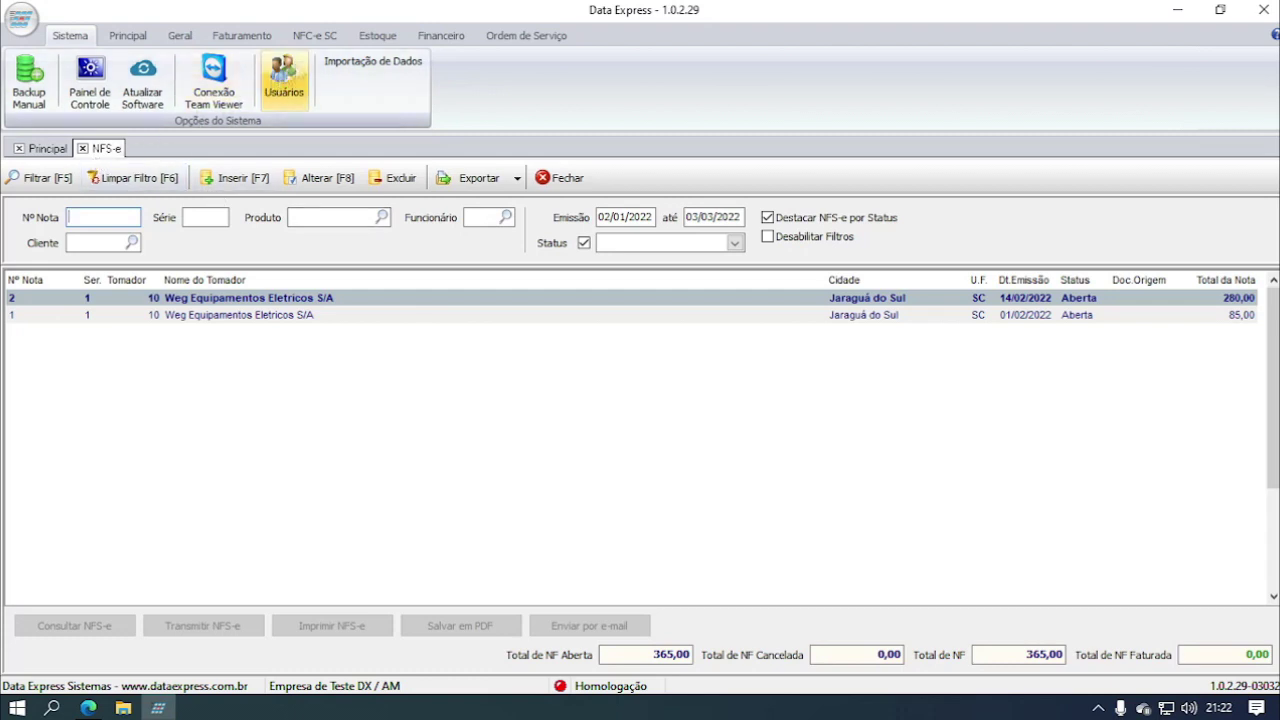
click(243, 36)
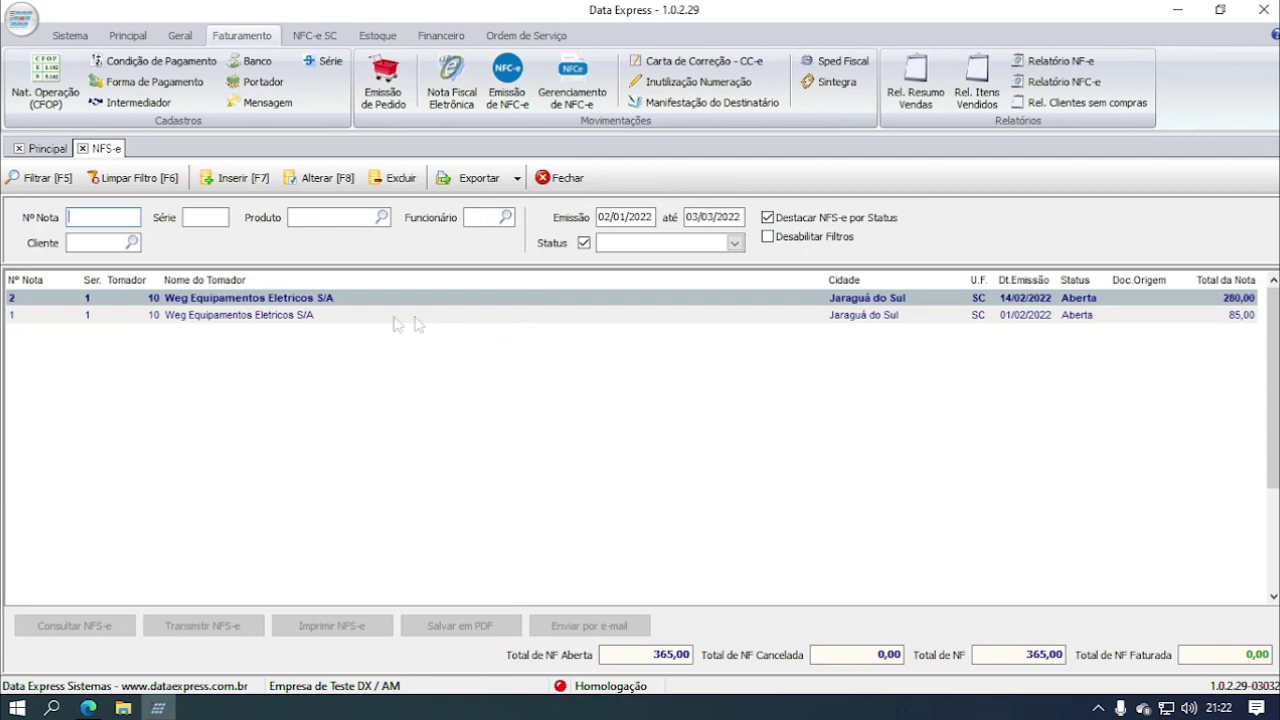
click(61, 151)
click(100, 466)
click(232, 178)
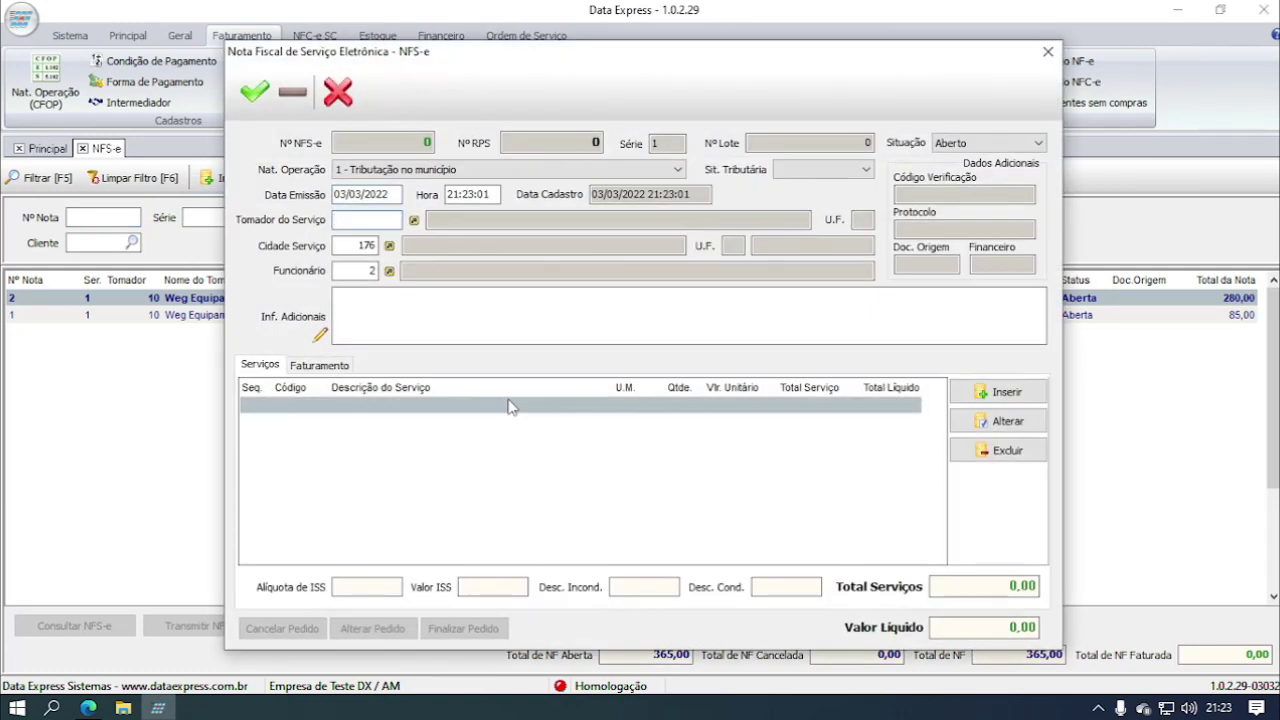